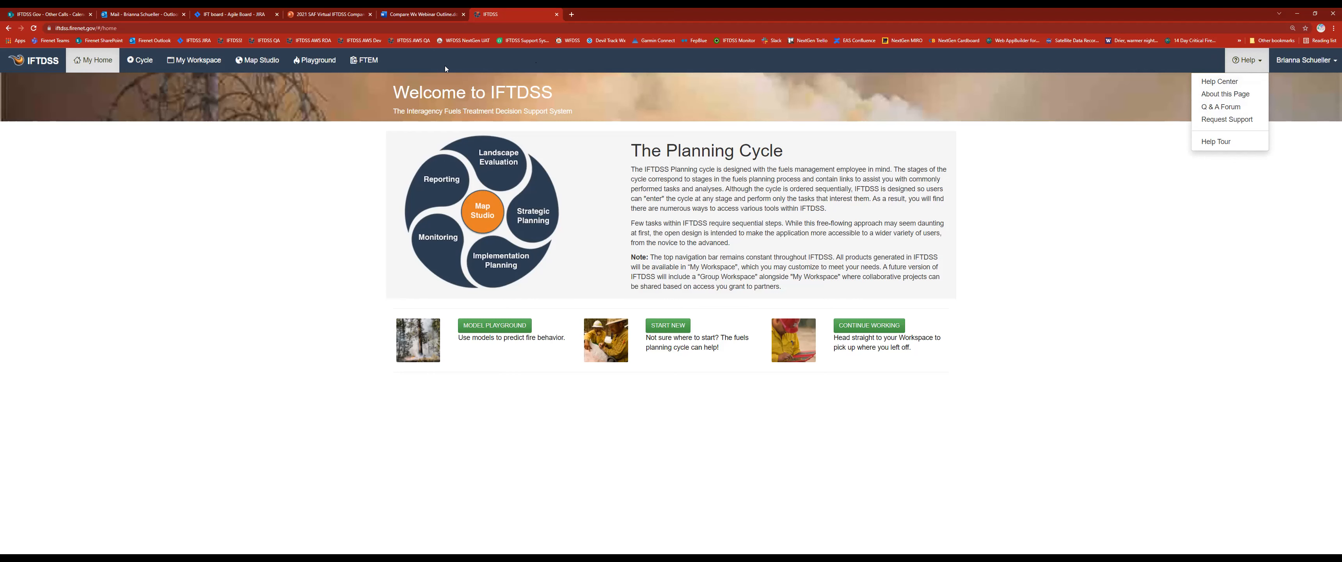
# - Open the Compare Weather task from the Strategic Planning stage of the planning cycle
pyautogui.click(142, 62)
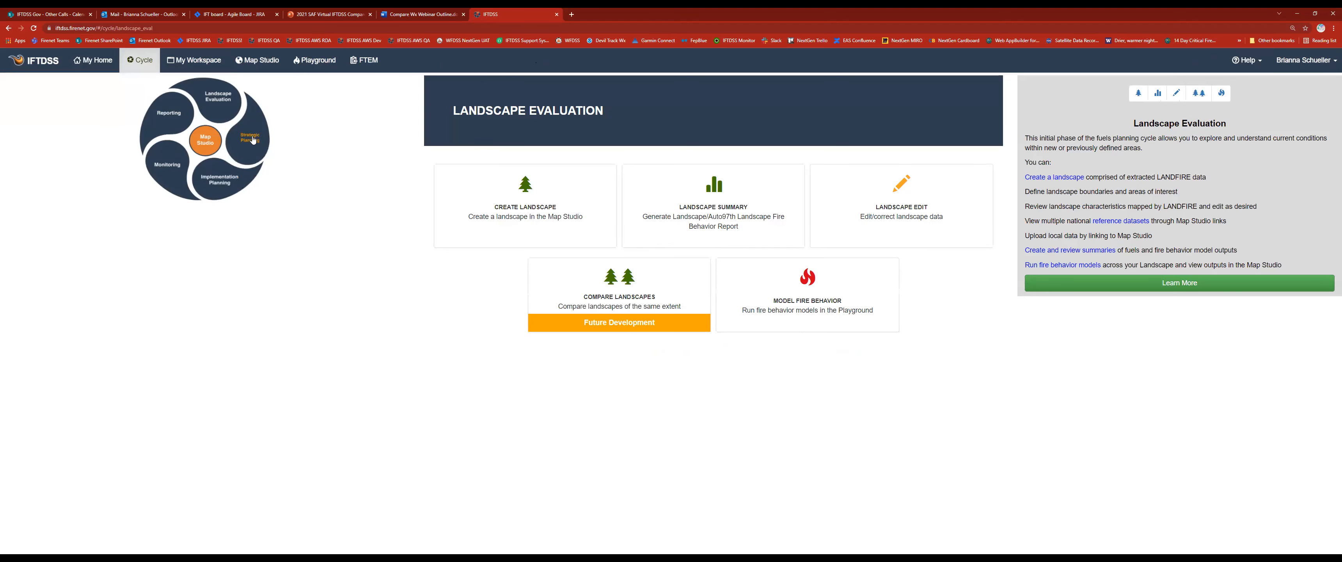
pyautogui.click(253, 139)
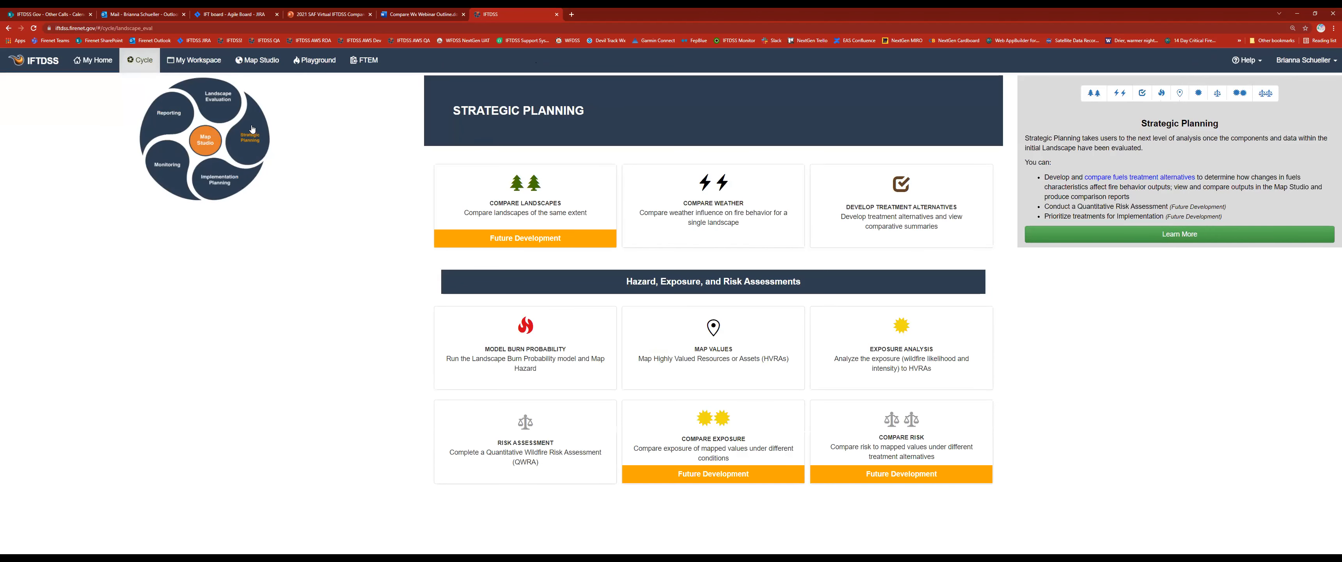
pyautogui.moveTo(711, 184)
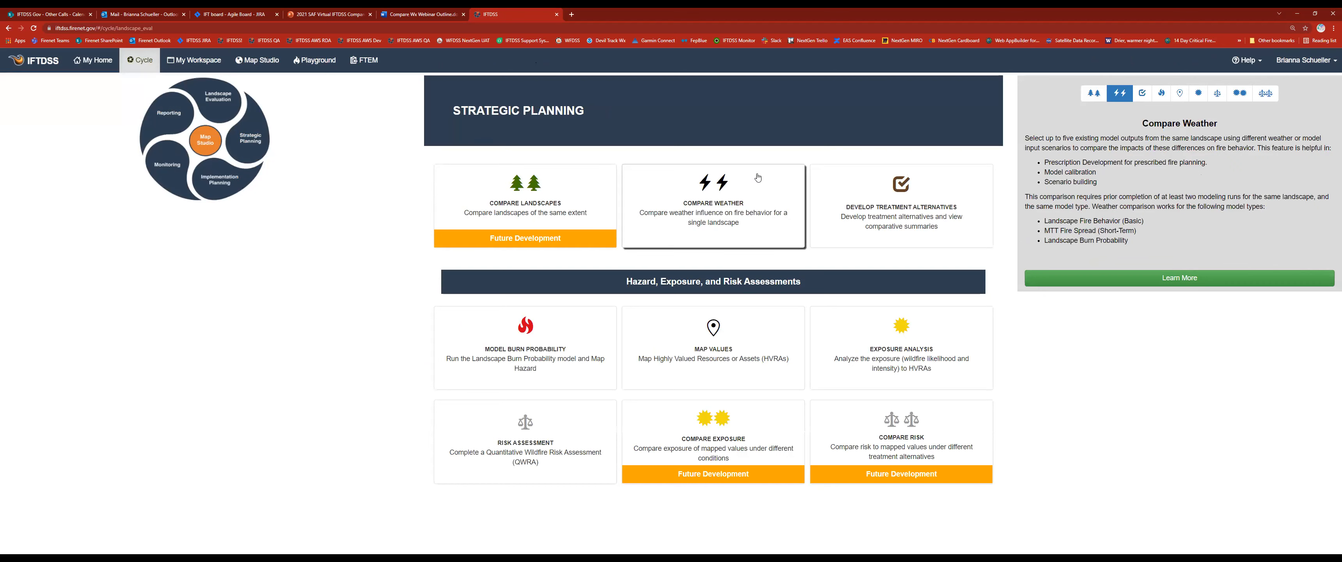
pyautogui.moveTo(890, 169)
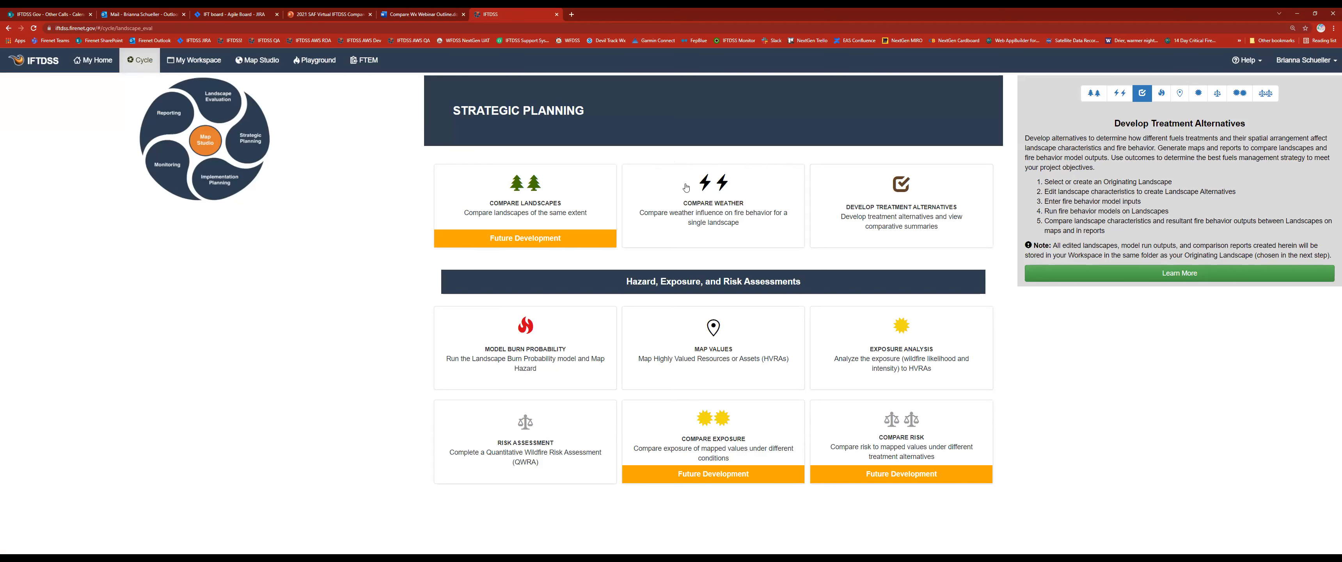
pyautogui.moveTo(728, 209)
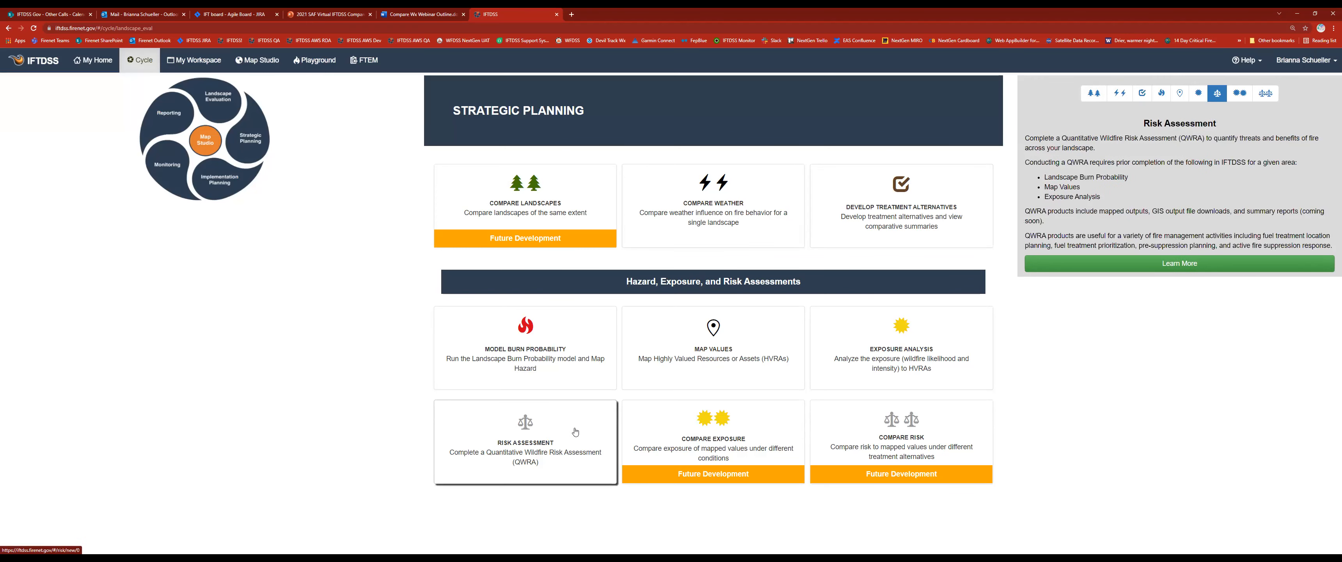
pyautogui.click(739, 195)
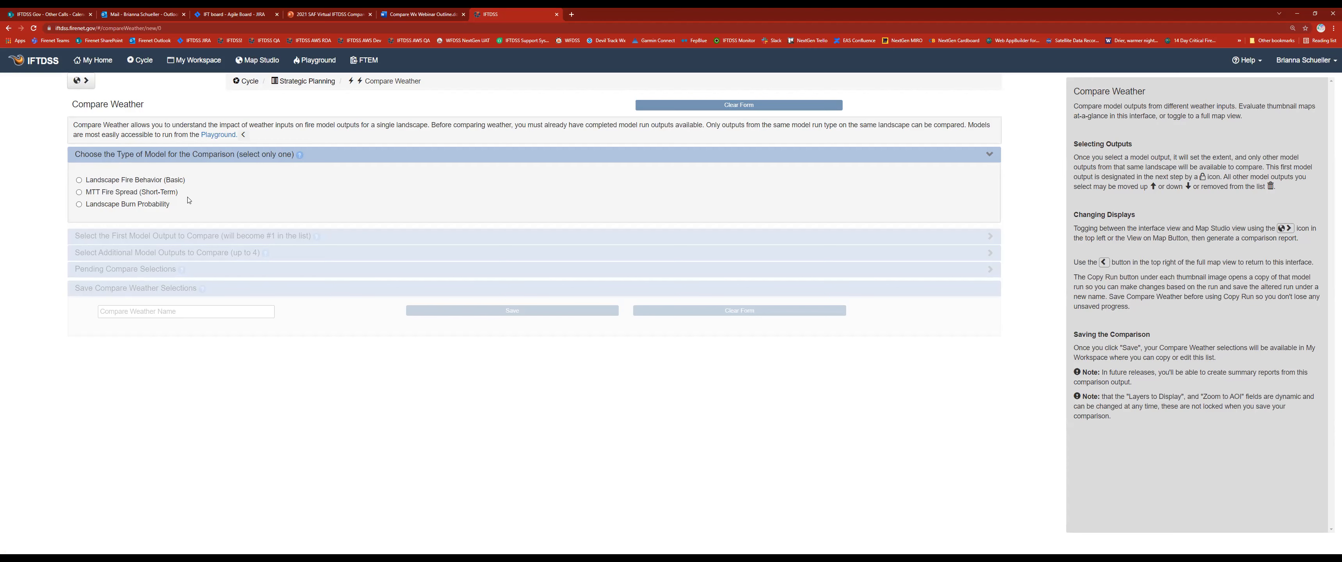
# - Choose Landscape Fire Behavior (Basic) as the model type and Dumbbell 3mph dry fuels as the first model output to compare
pyautogui.click(80, 181)
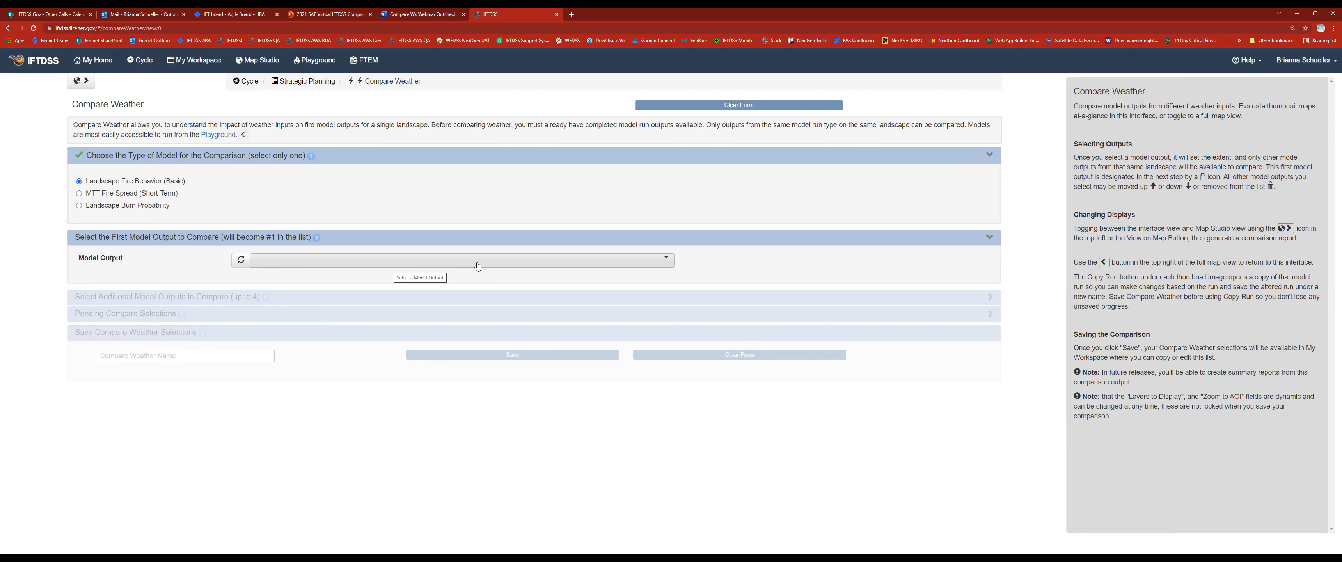
pyautogui.click(562, 266)
pyautogui.scroll(-1, 422, 316)
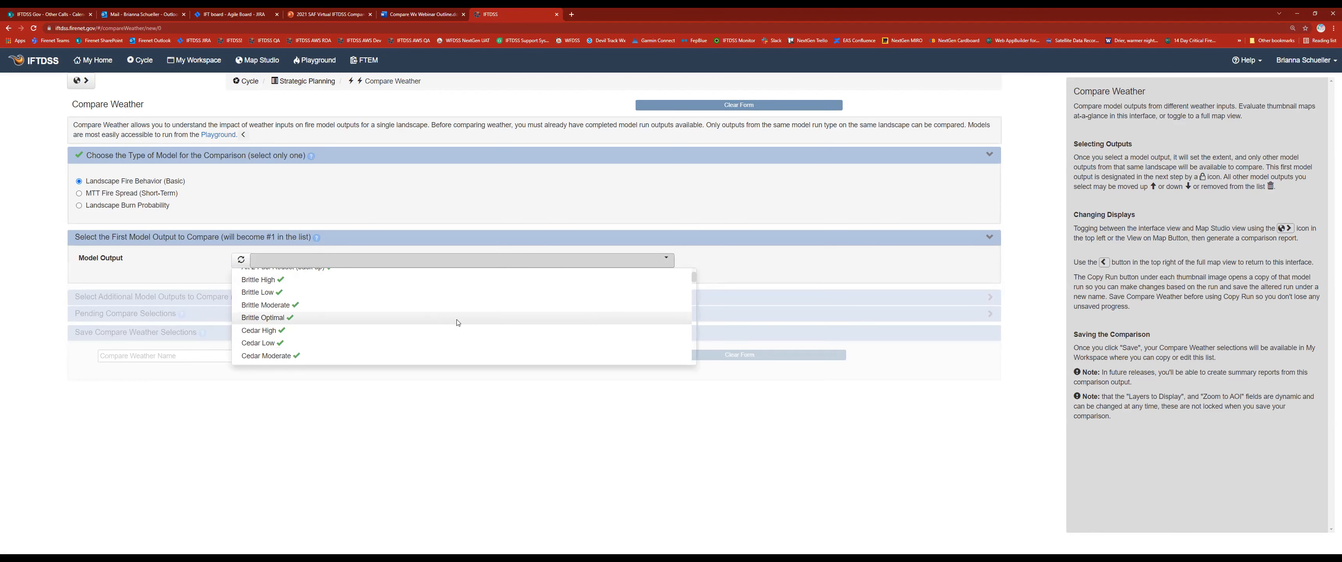
pyautogui.scroll(-2, 457, 322)
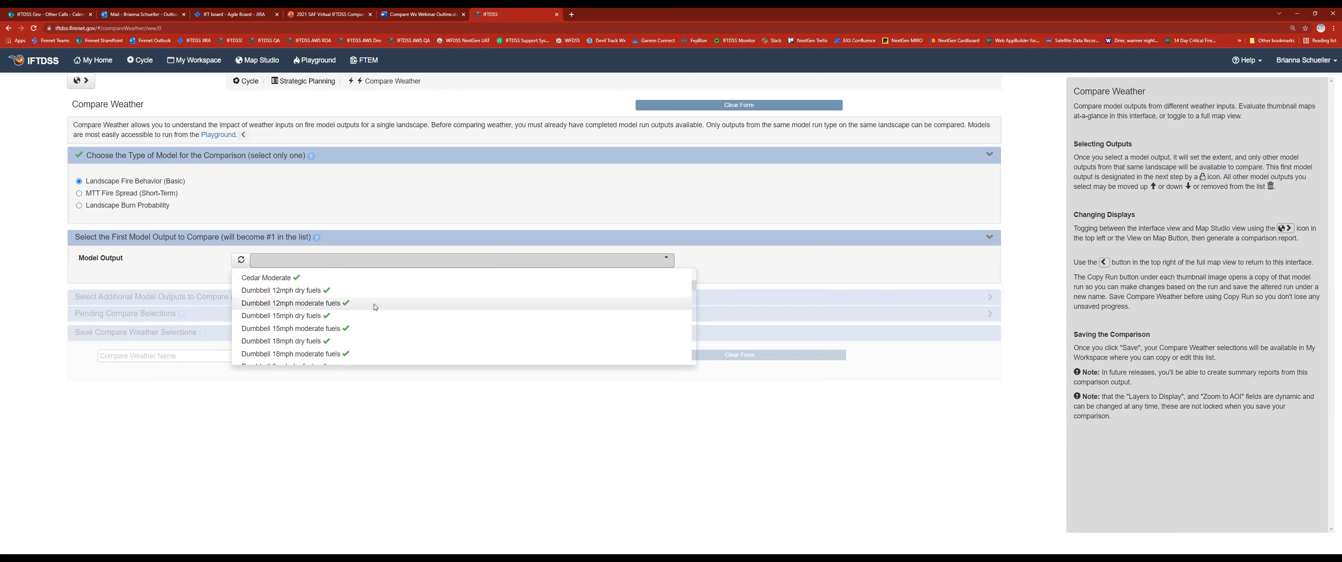
pyautogui.scroll(-1, 329, 306)
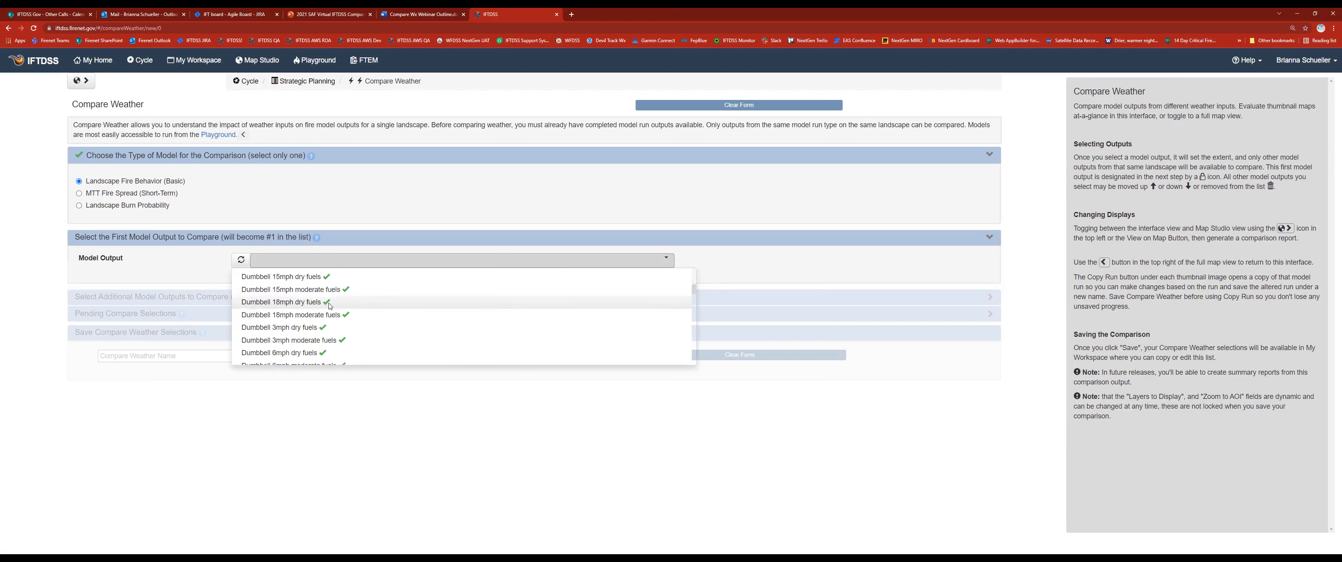
pyautogui.scroll(-1, 318, 300)
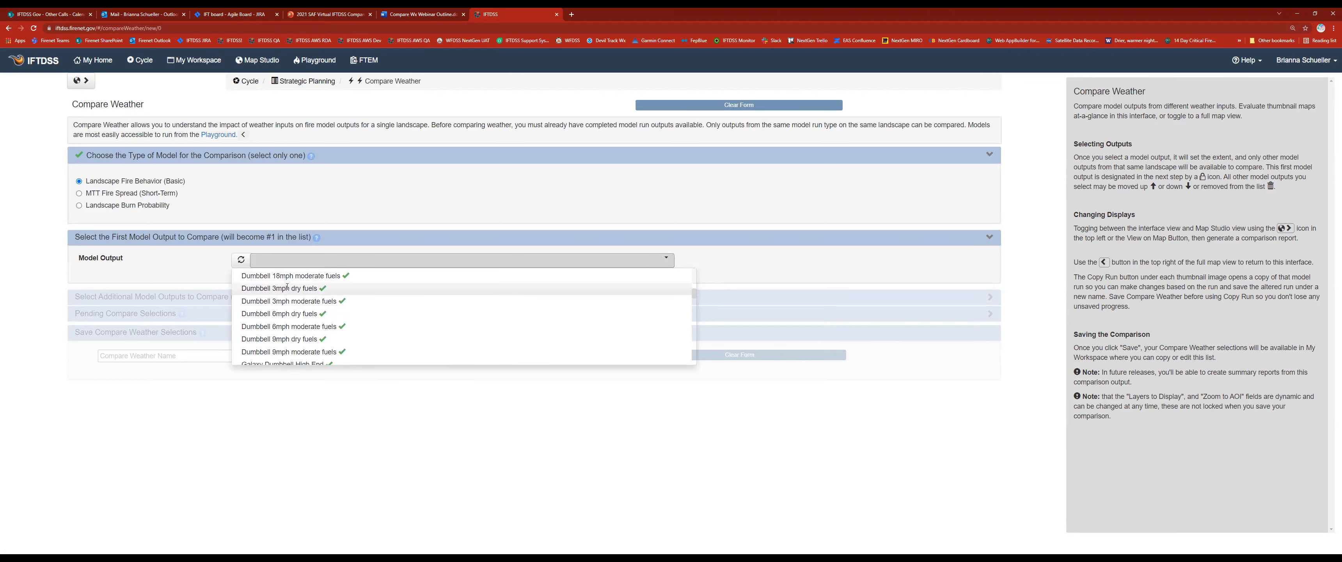
pyautogui.scroll(-2, 298, 303)
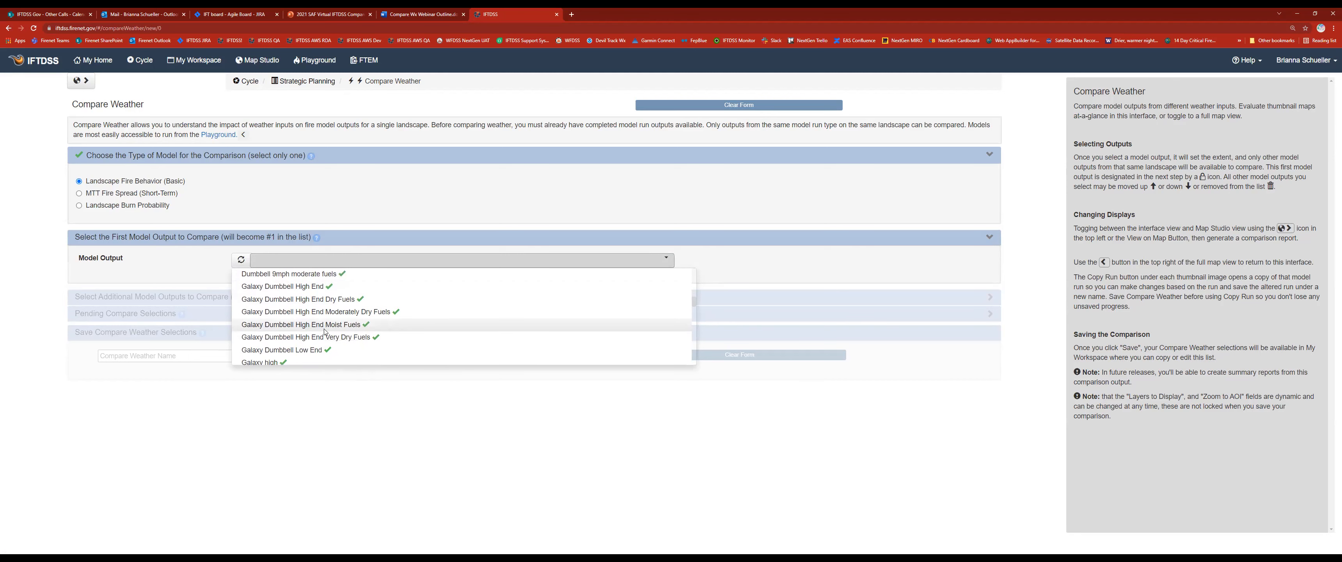
pyautogui.scroll(3, 336, 325)
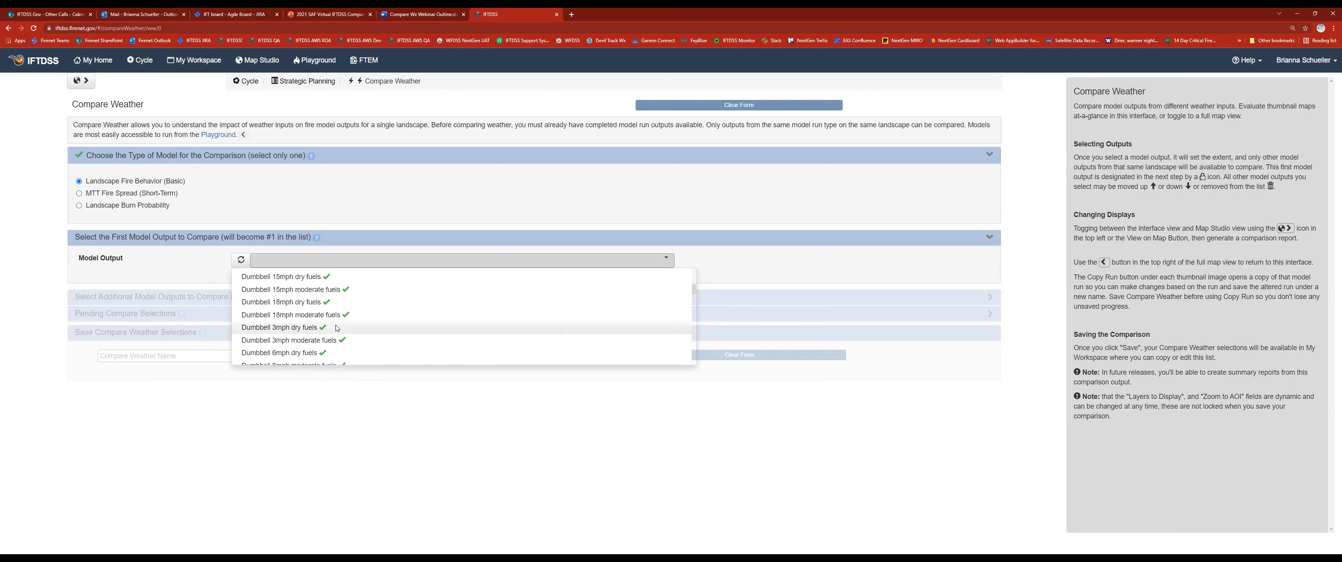
pyautogui.scroll(-1, 382, 301)
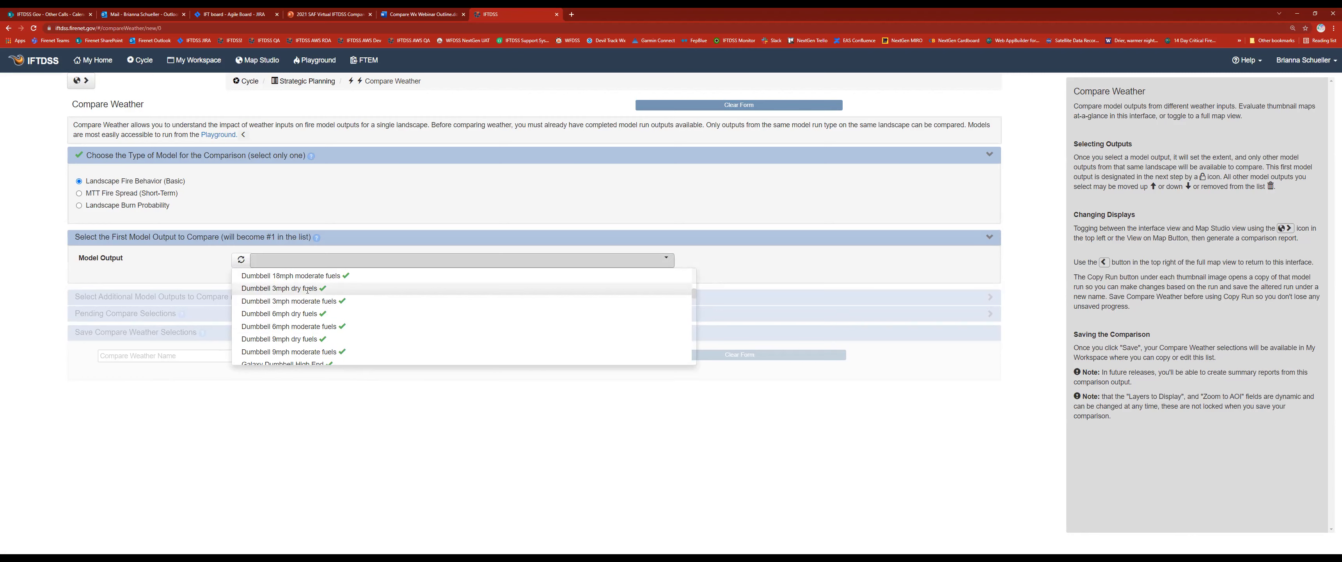
pyautogui.click(333, 290)
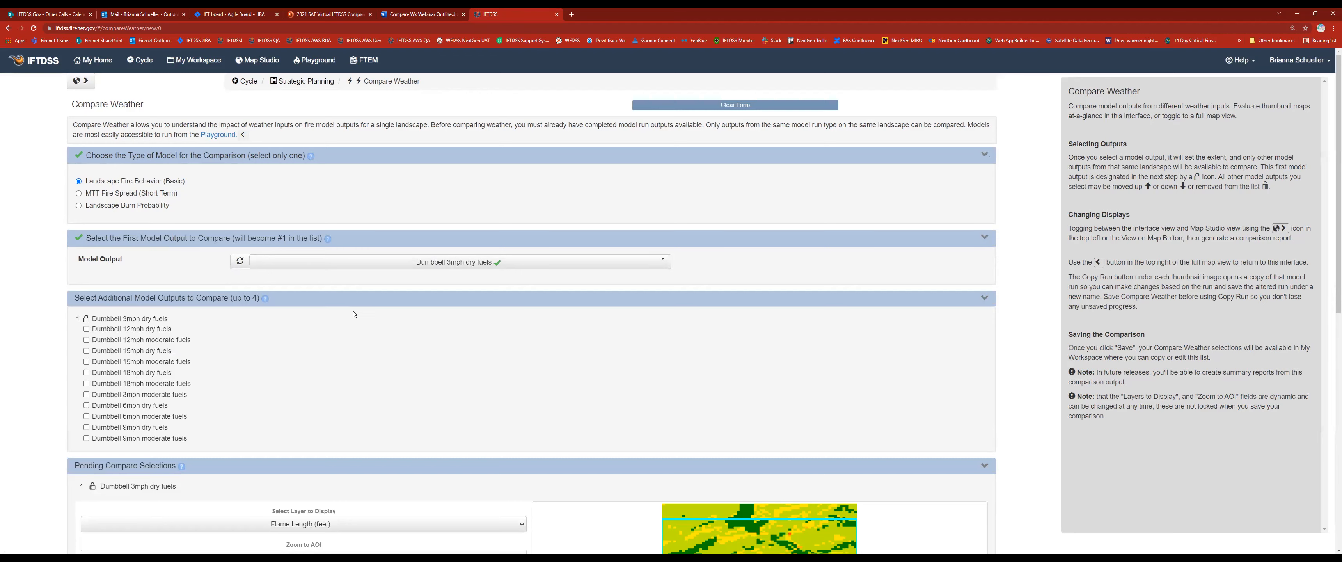
# - Add the Dumbbell 6mph, 9mph, 12mph and 15mph dry fuels outputs to the comparison, in that order
pyautogui.scroll(-2, 270, 329)
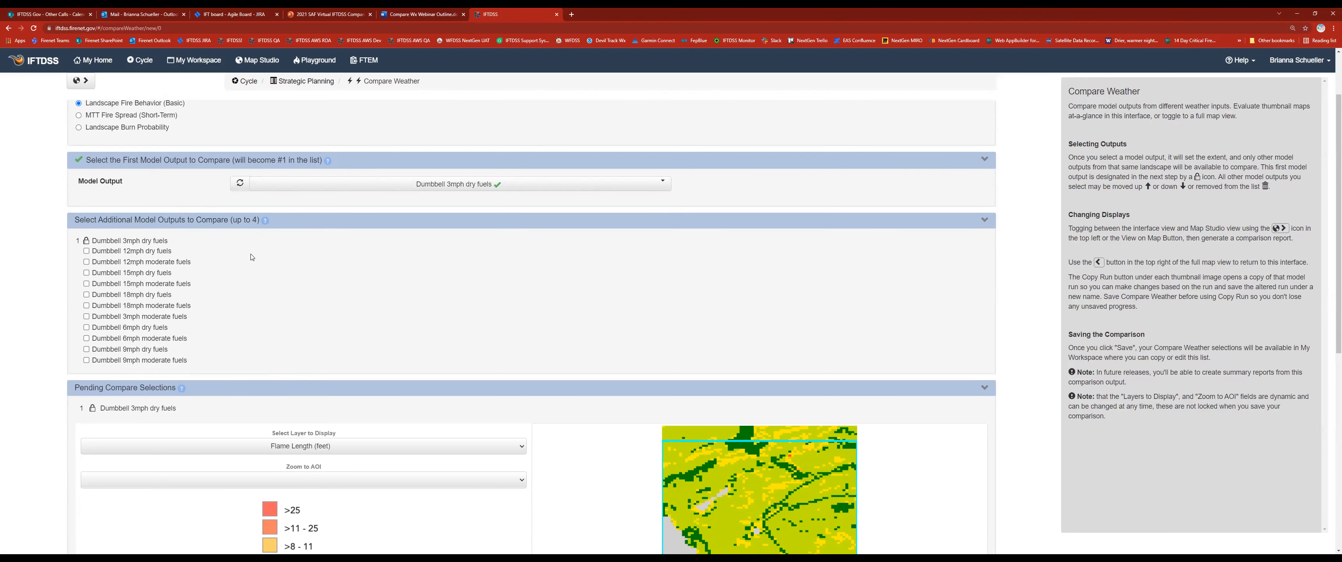
pyautogui.scroll(-1, 252, 260)
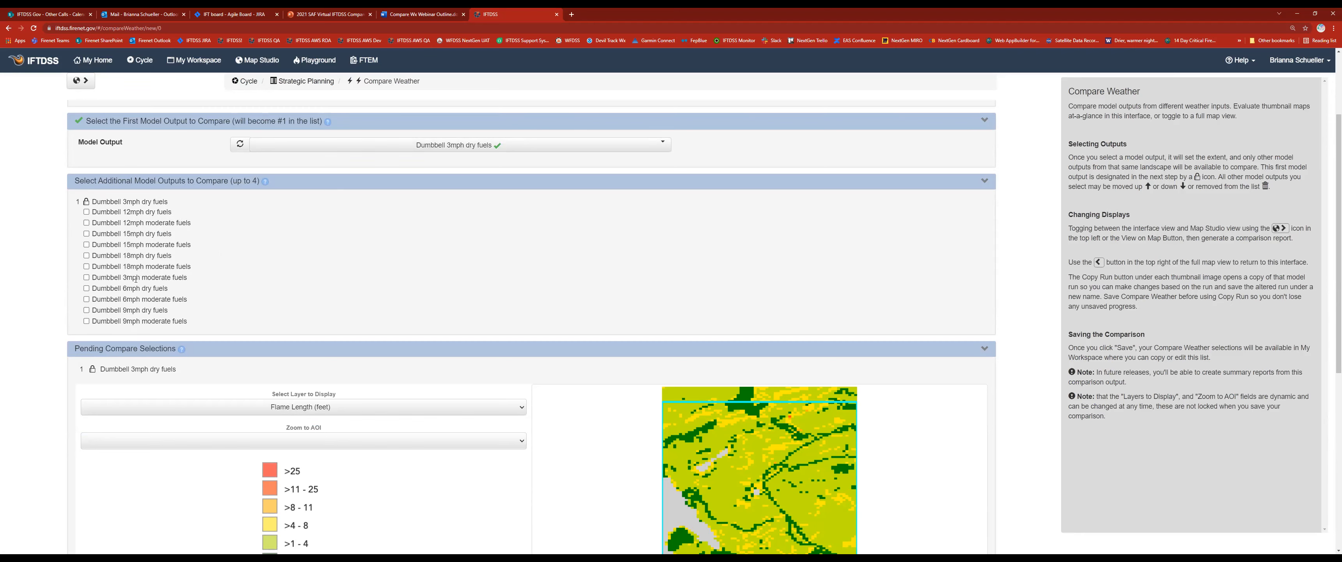
pyautogui.click(87, 289)
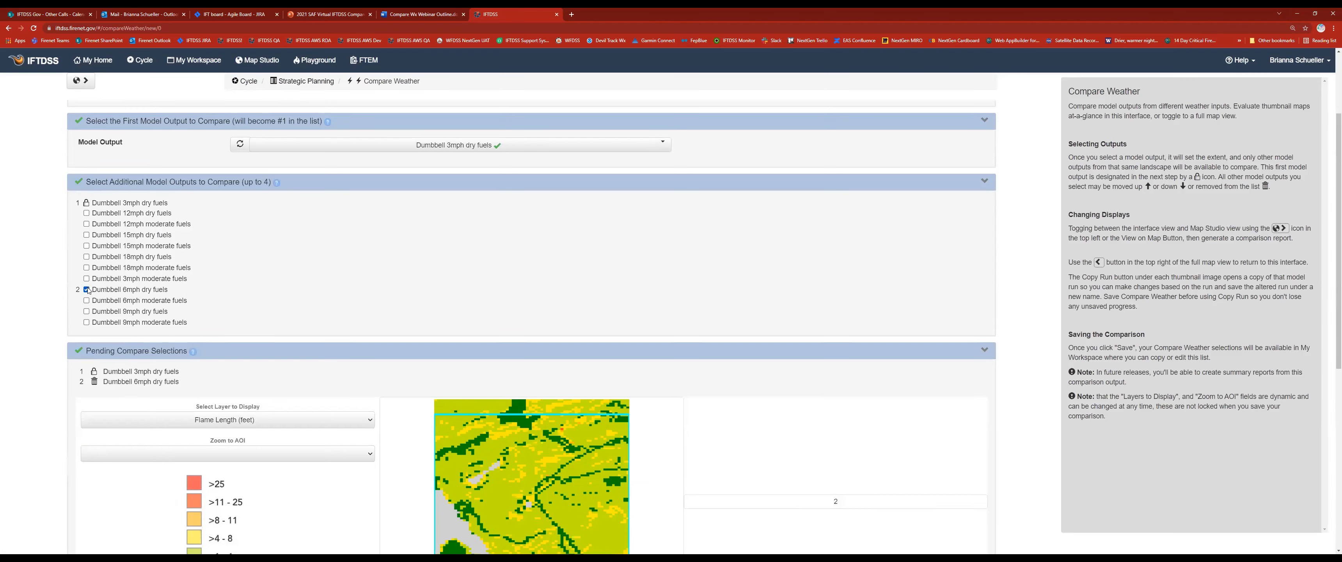
pyautogui.click(87, 312)
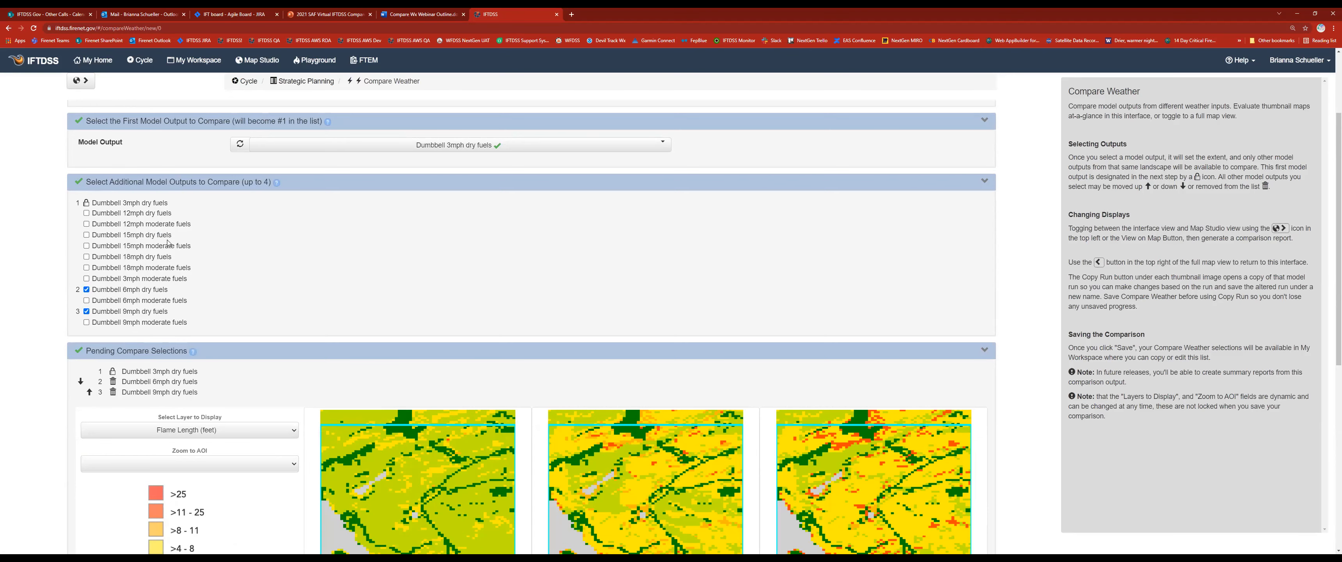
pyautogui.click(86, 214)
pyautogui.click(87, 235)
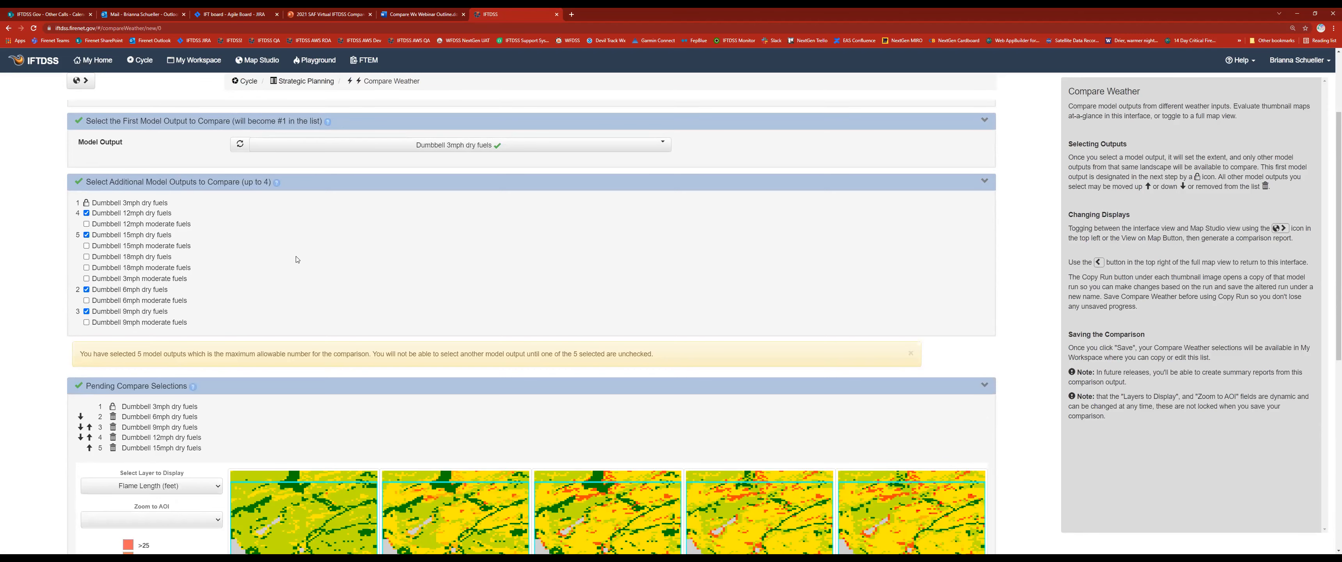
# - Remove Dumbbell 15mph dry fuels from the pending compare selections and add it back as the fifth output
pyautogui.scroll(-2, 522, 334)
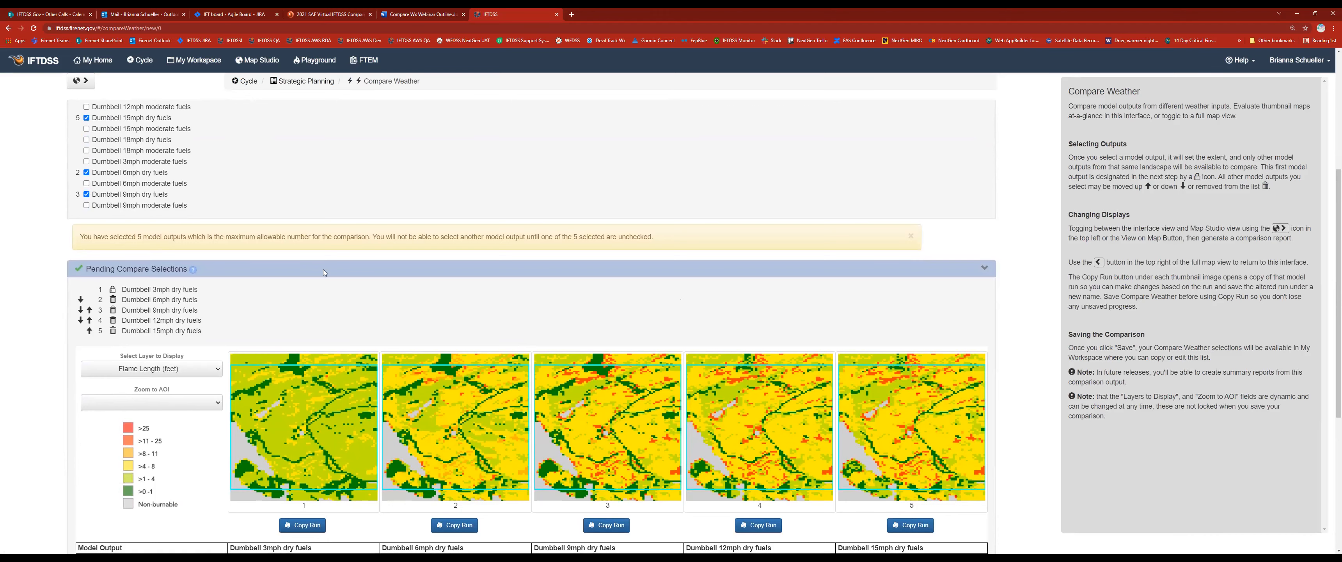
pyautogui.scroll(1, 323, 270)
pyautogui.scroll(-4, 315, 256)
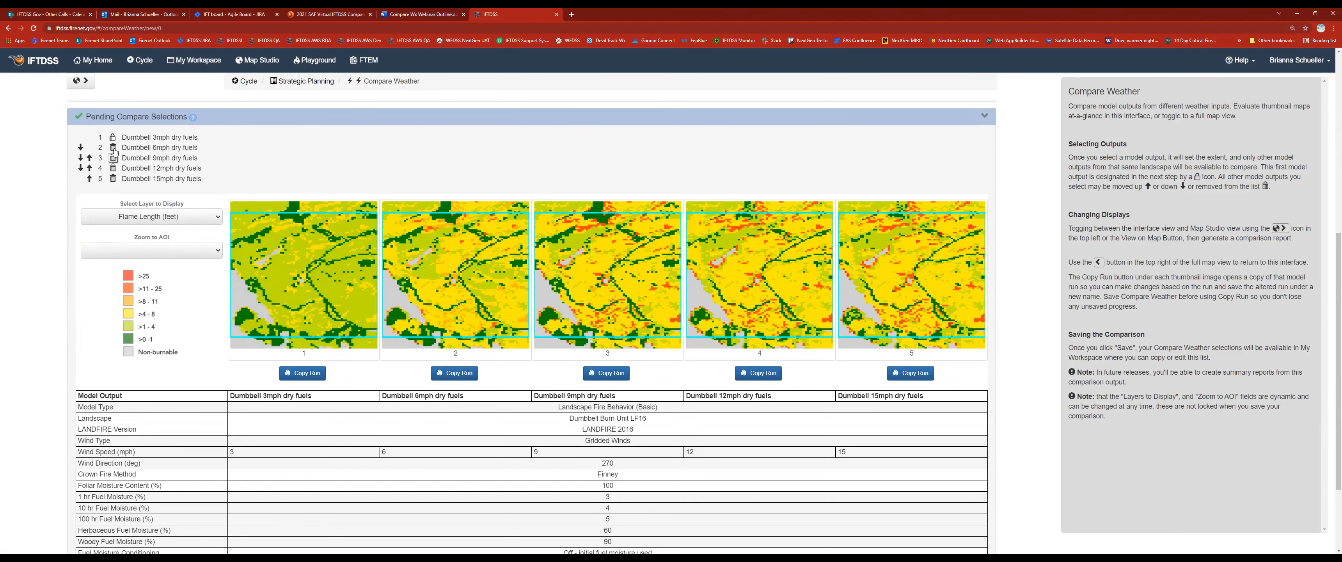
pyautogui.scroll(5, 158, 135)
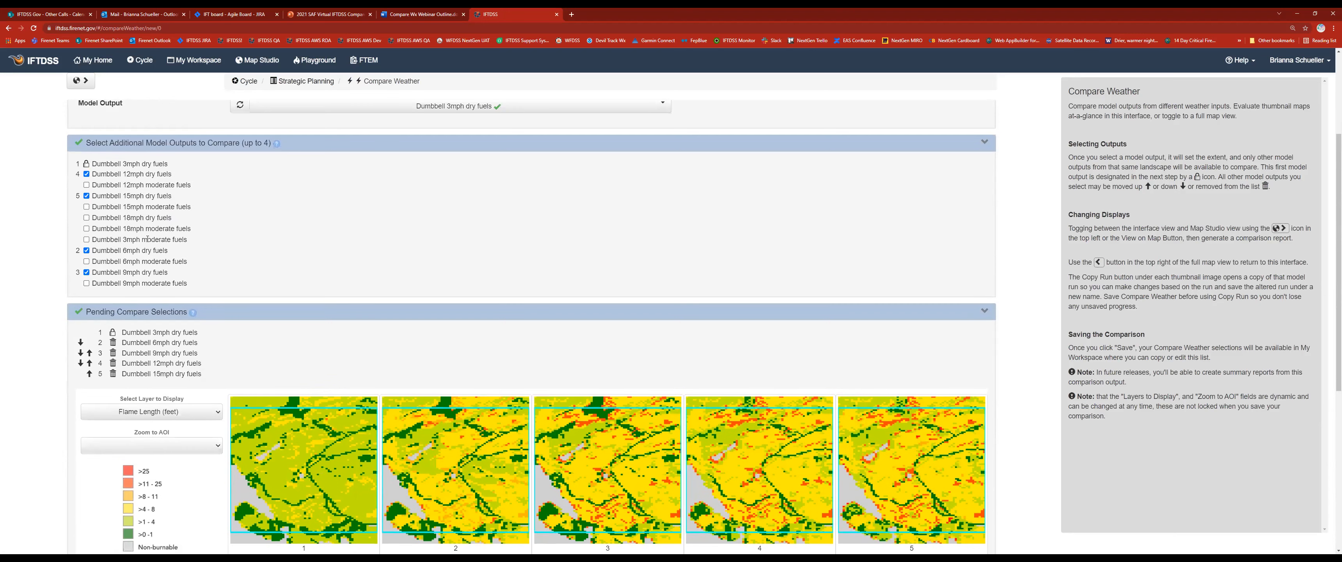
pyautogui.scroll(-1, 157, 350)
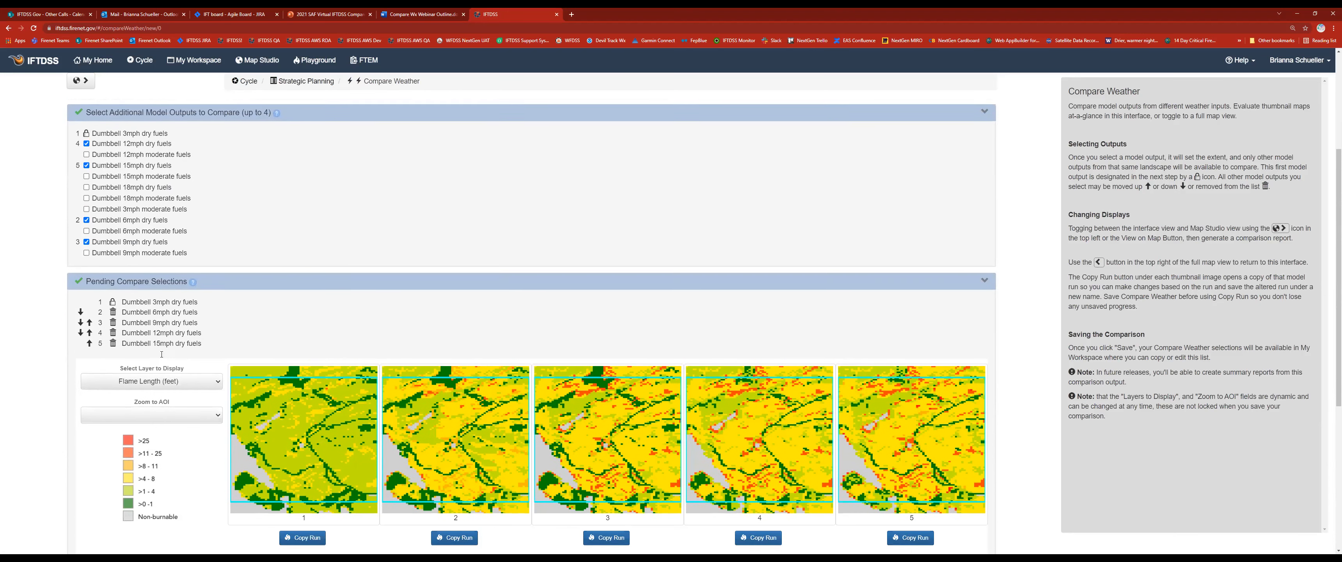
pyautogui.click(113, 335)
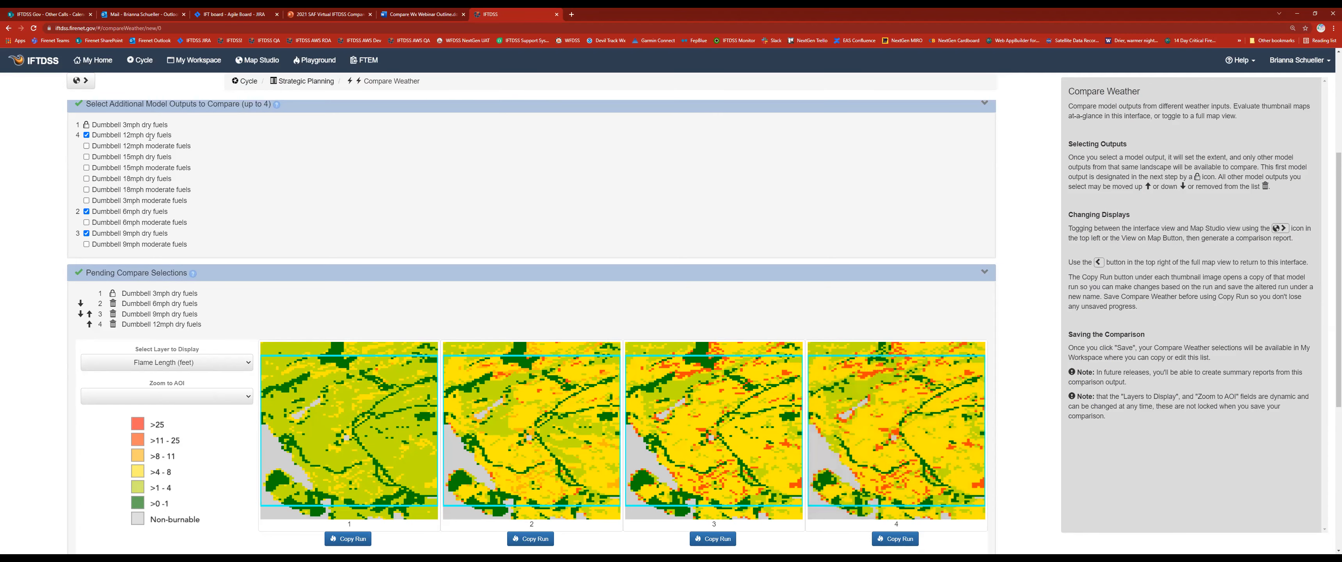
pyautogui.click(113, 155)
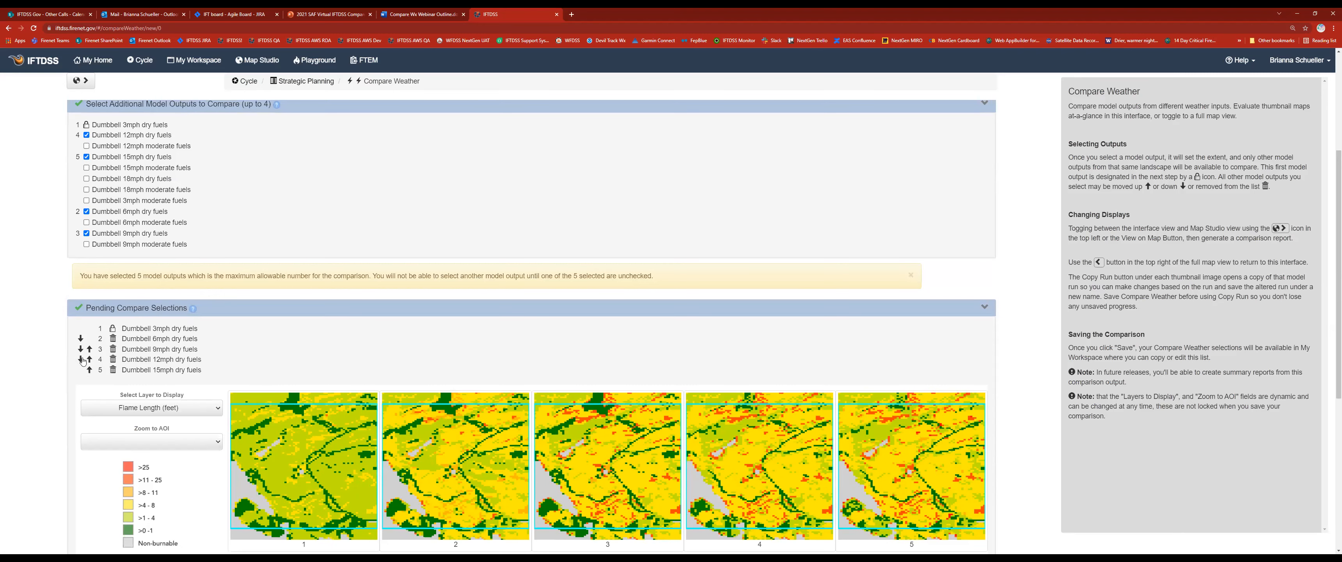
# - Display the Rate of Spread (chains/hr) layer on the comparison thumbnail maps
pyautogui.scroll(-4, 347, 339)
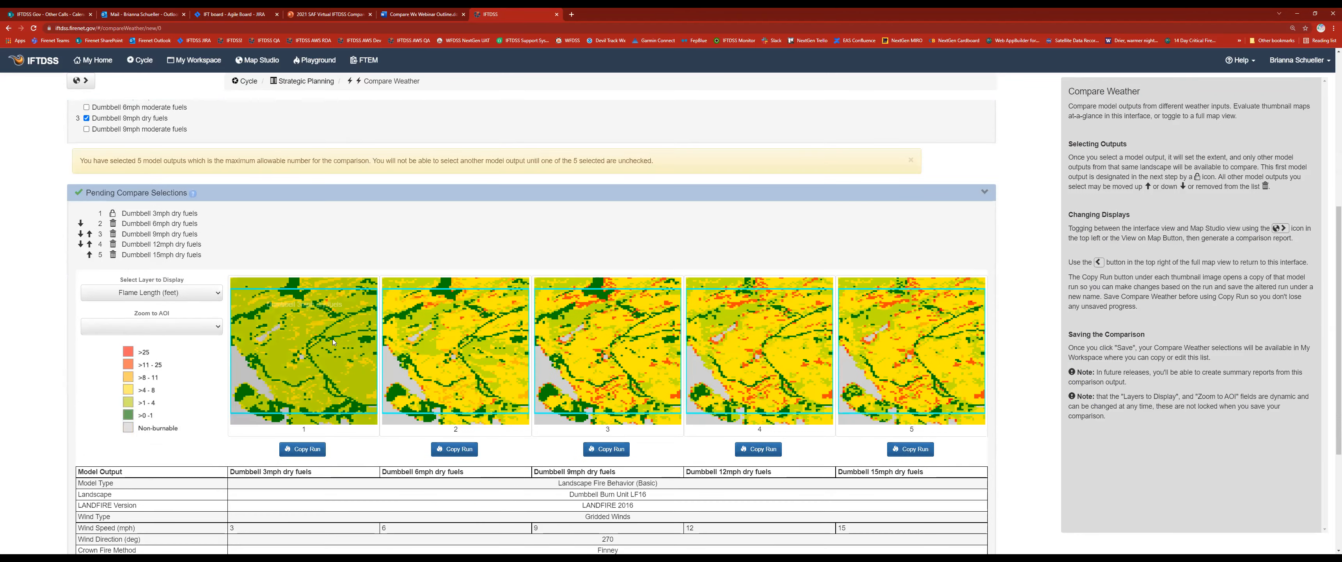
pyautogui.scroll(-2, 297, 361)
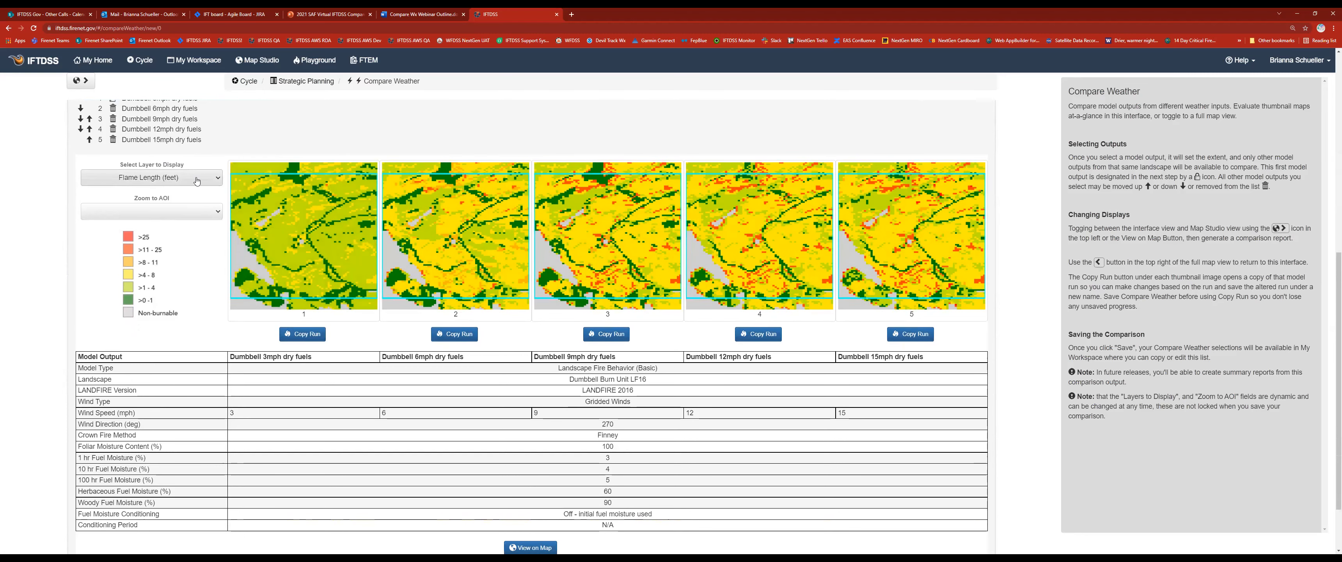
pyautogui.click(218, 179)
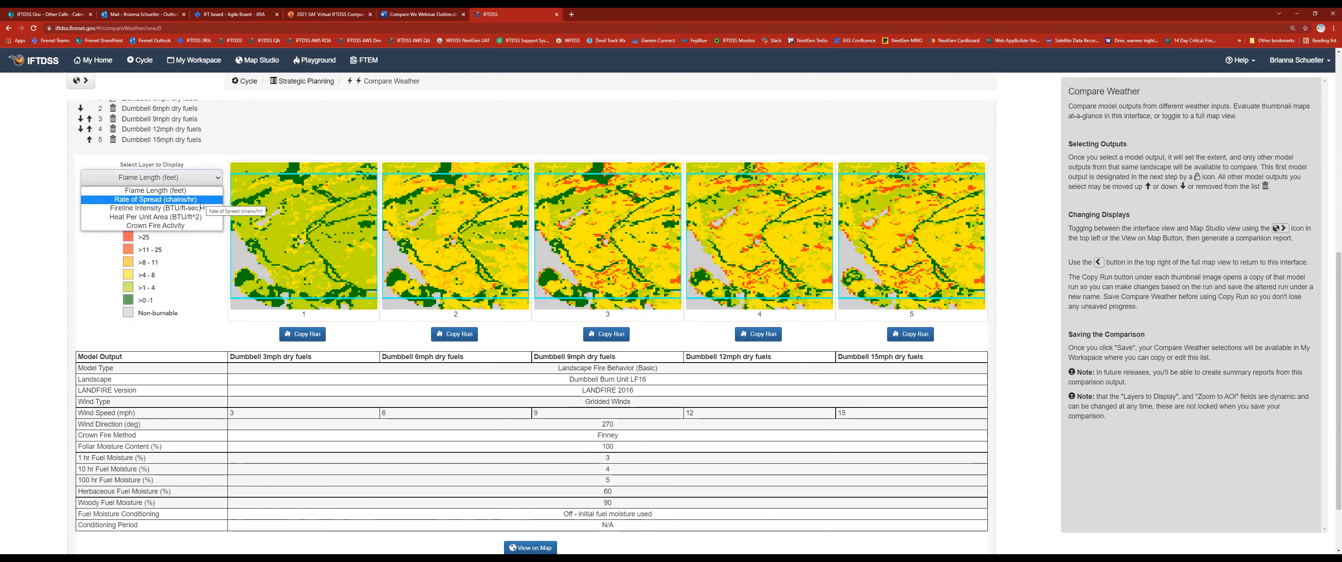
pyautogui.click(158, 200)
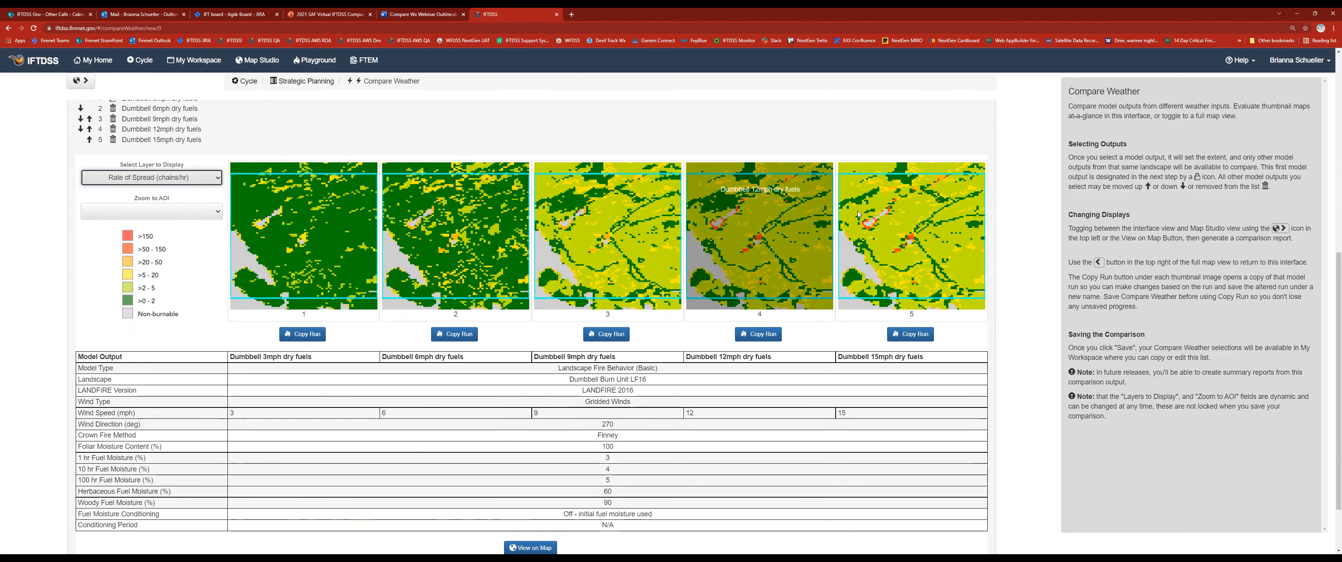
# - View the Crown Fire Activity layer on the thumbnail maps and return the display to Flame Length (feet)
pyautogui.click(215, 178)
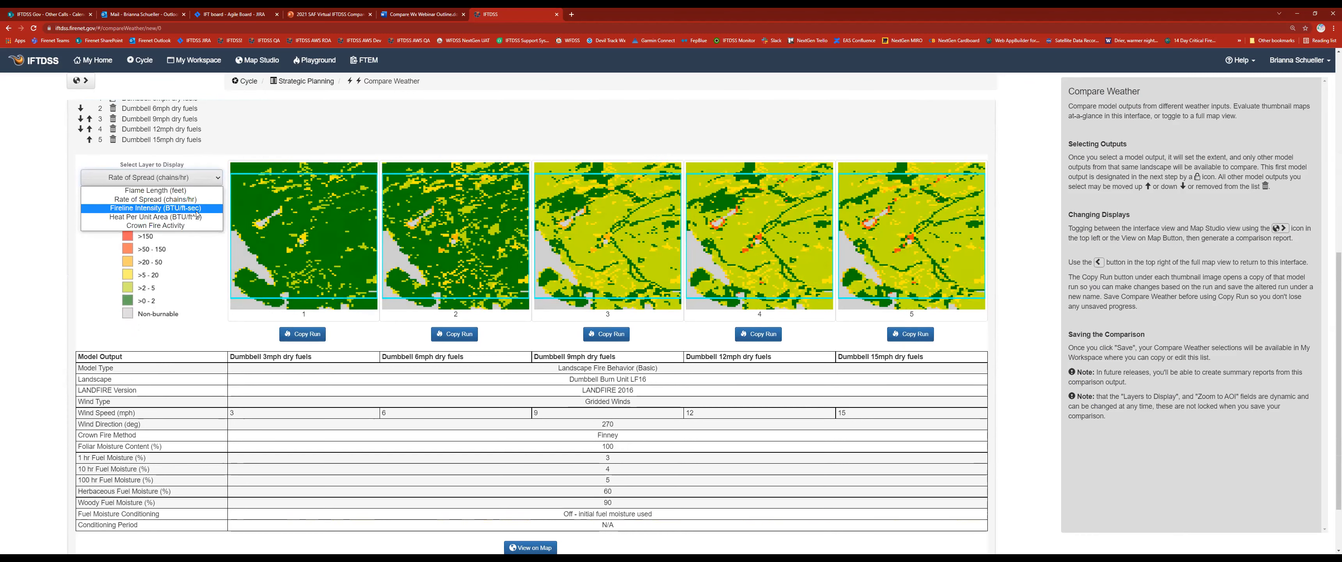
pyautogui.click(189, 227)
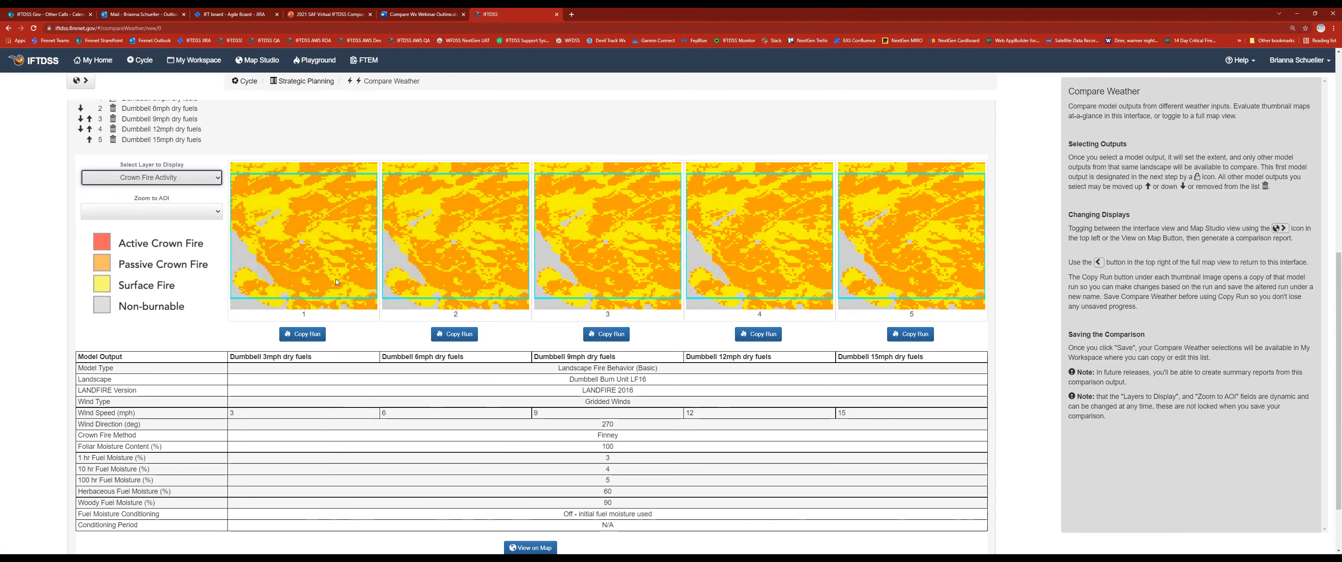
pyautogui.click(167, 179)
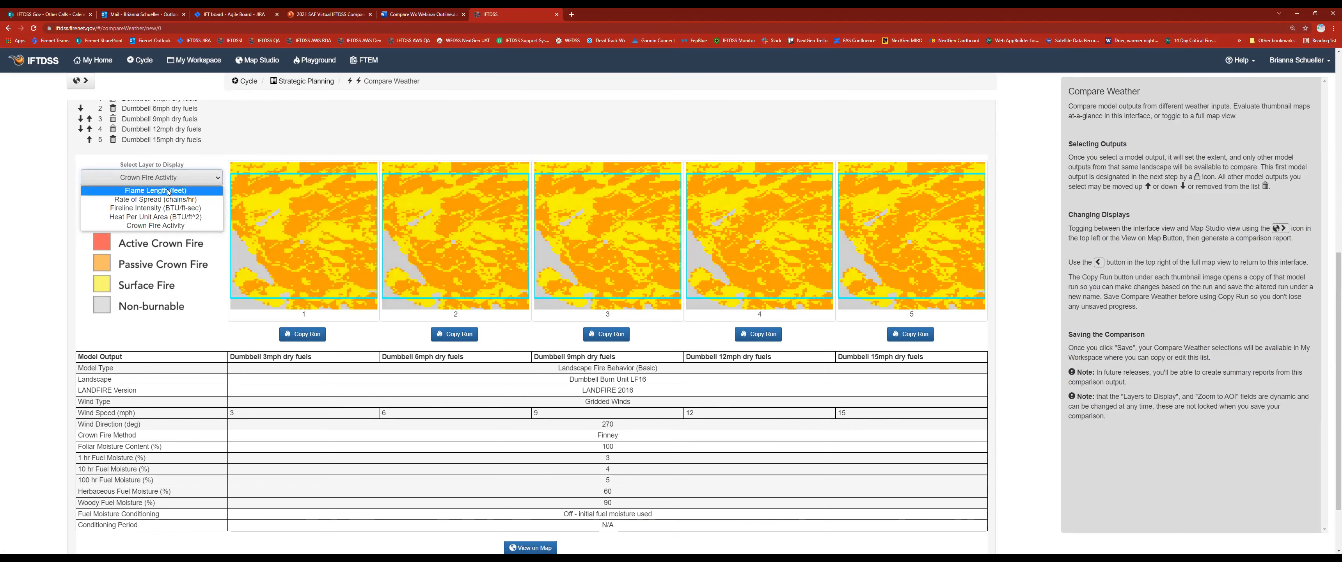
pyautogui.click(168, 191)
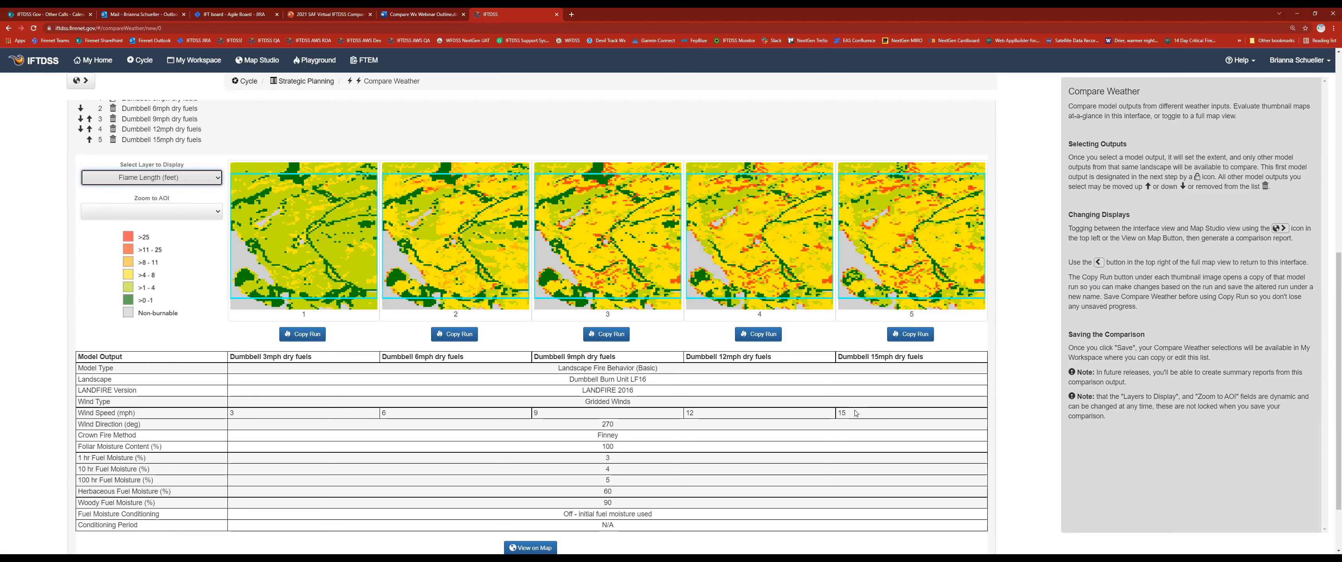
# - Zoom the comparison maps to the Dumbbell Burn Unit AOI, and view Rate of Spread (chains/hr) before returning to Flame Length (feet)
pyautogui.click(213, 217)
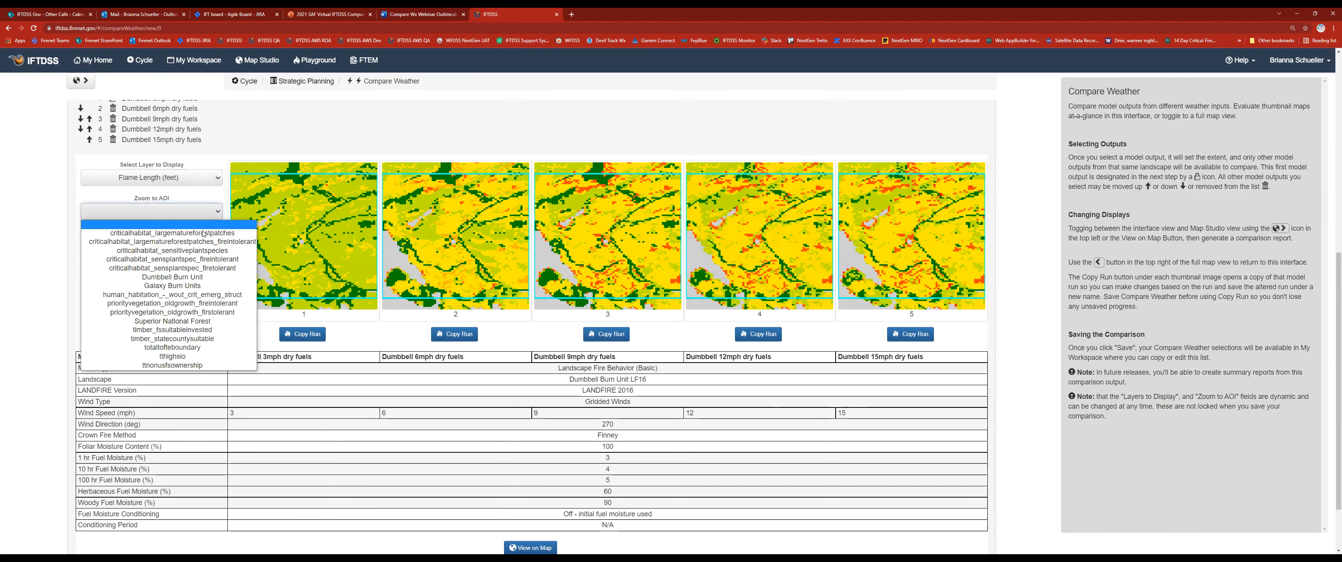
pyautogui.click(191, 278)
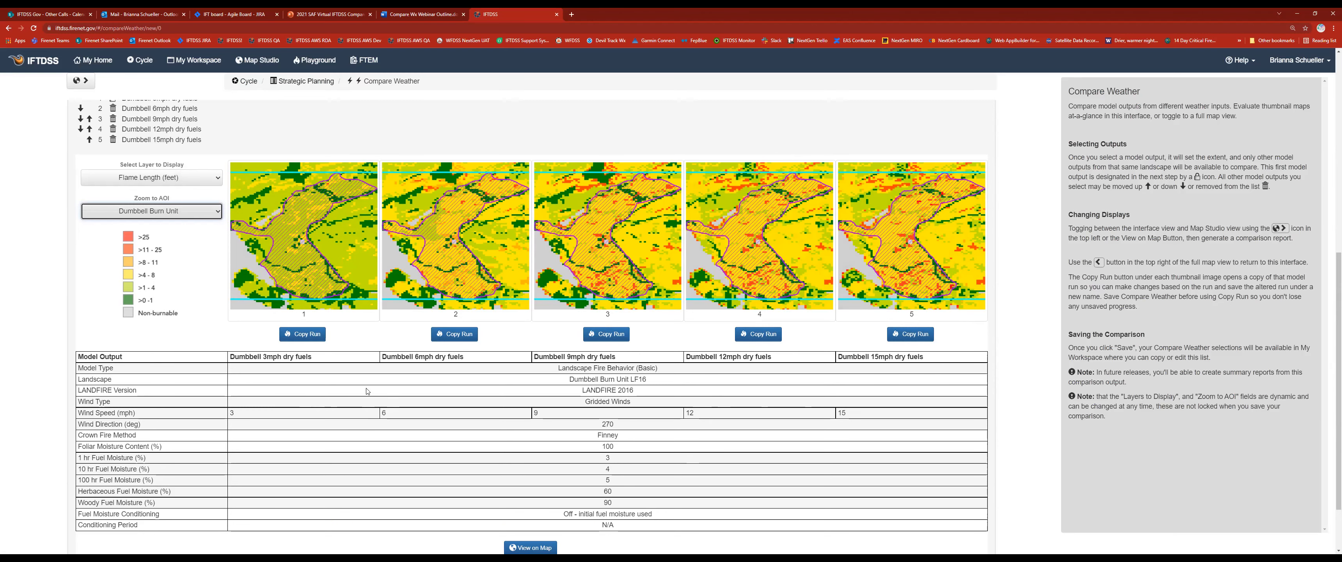
pyautogui.click(168, 180)
pyautogui.click(165, 201)
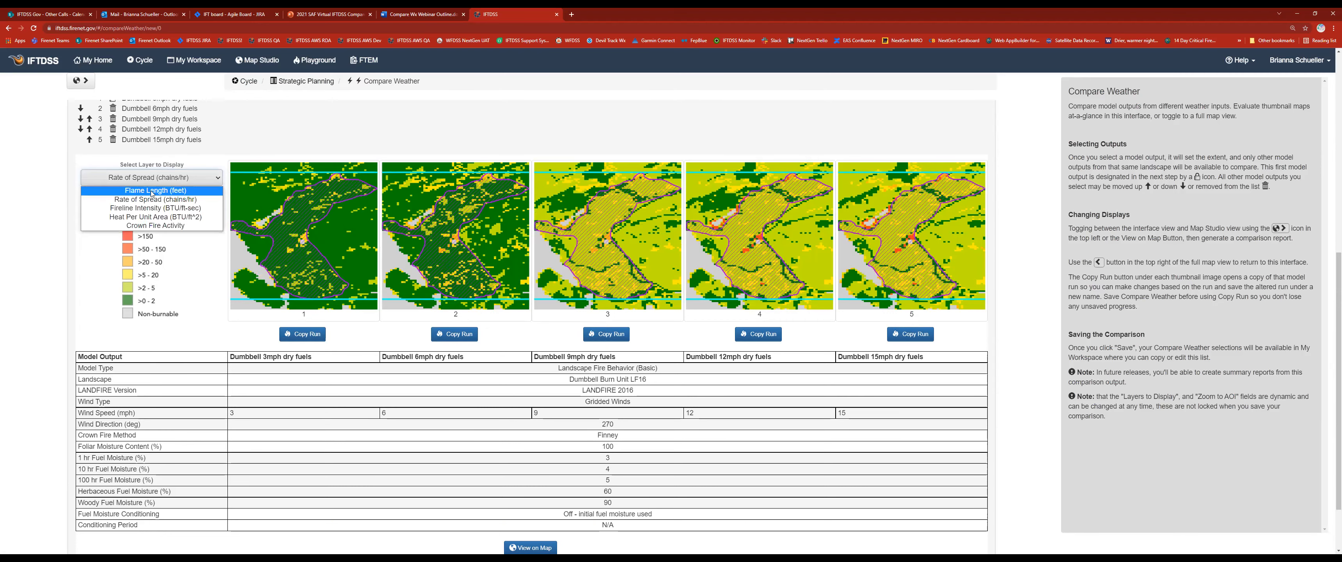
pyautogui.click(152, 191)
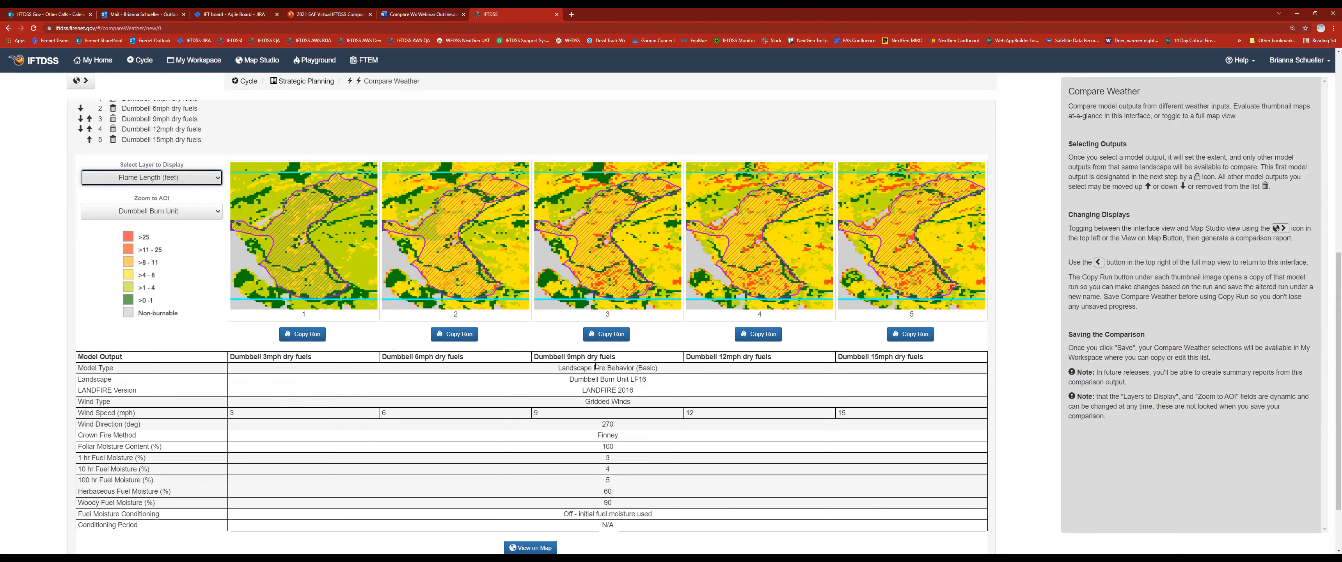
# - Copy the Dumbbell 12mph dry fuels run from its comparison thumbnail and accept leaving for the Playground without saving
pyautogui.scroll(-1, 597, 366)
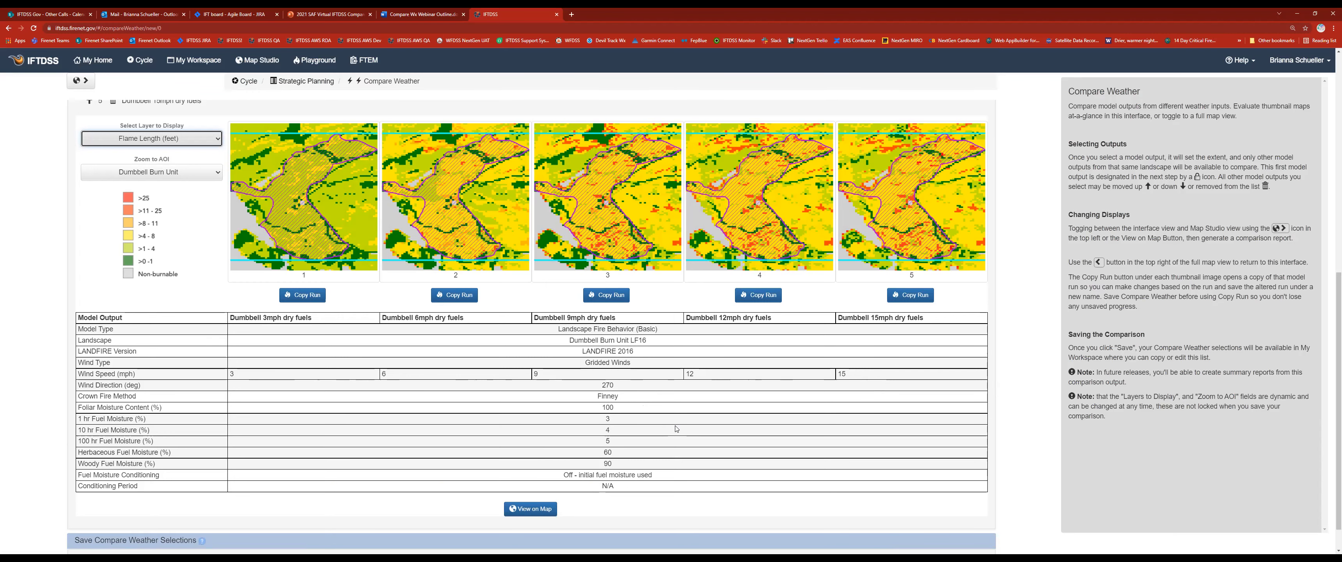
pyautogui.scroll(1, 676, 428)
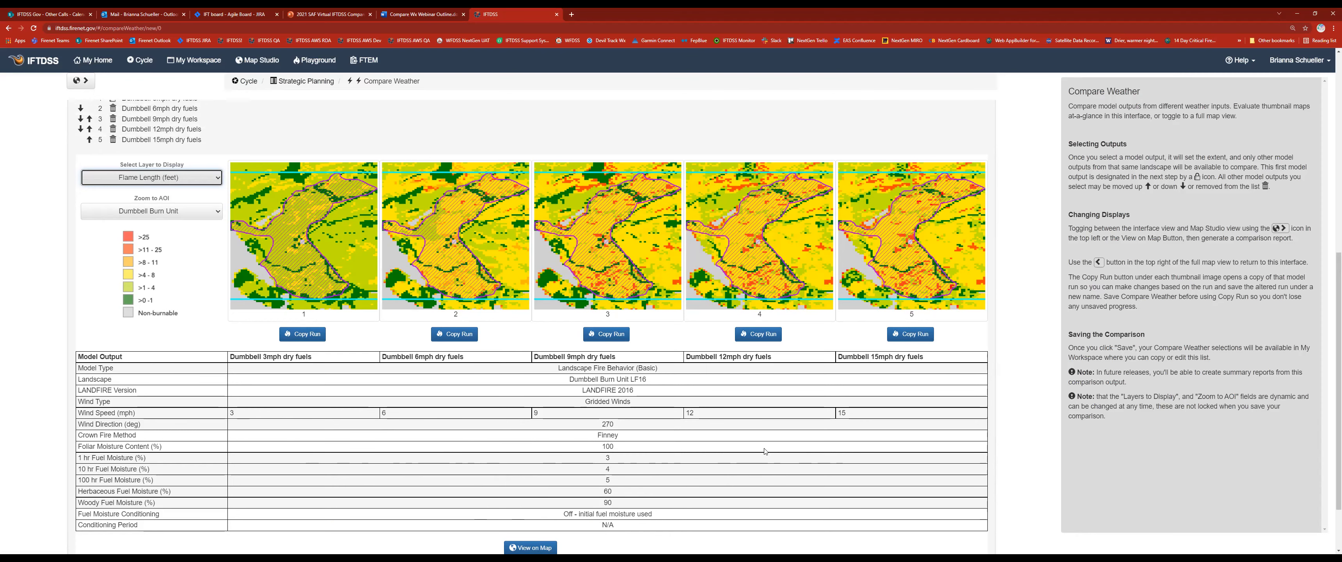
pyautogui.scroll(-1, 763, 454)
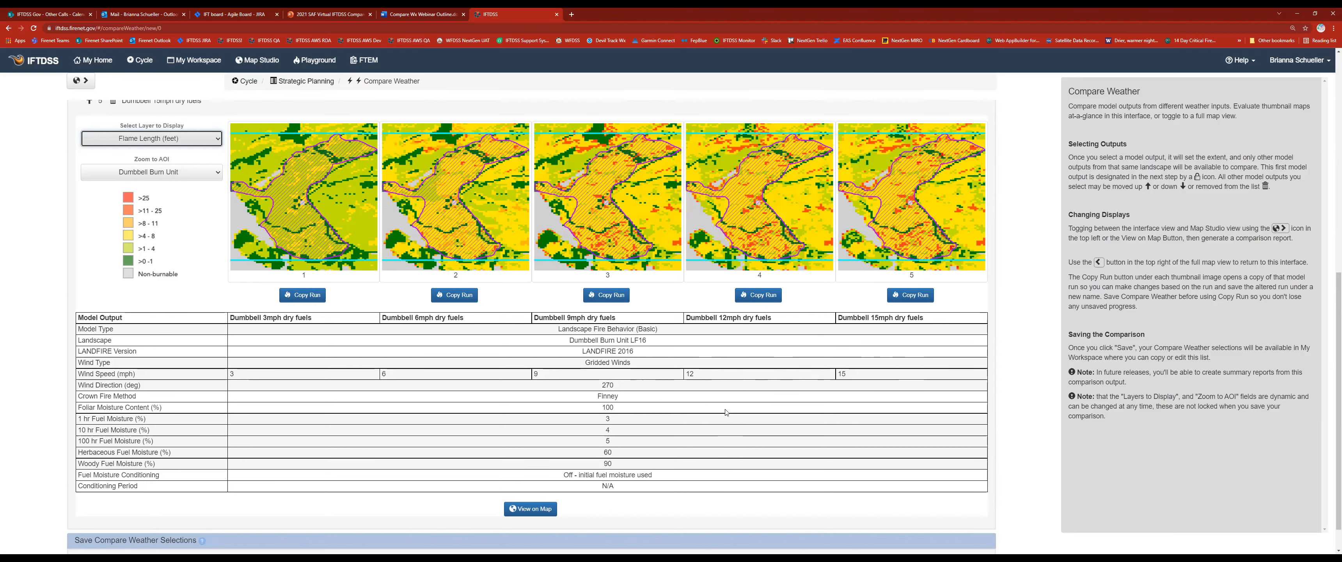
pyautogui.scroll(1, 759, 302)
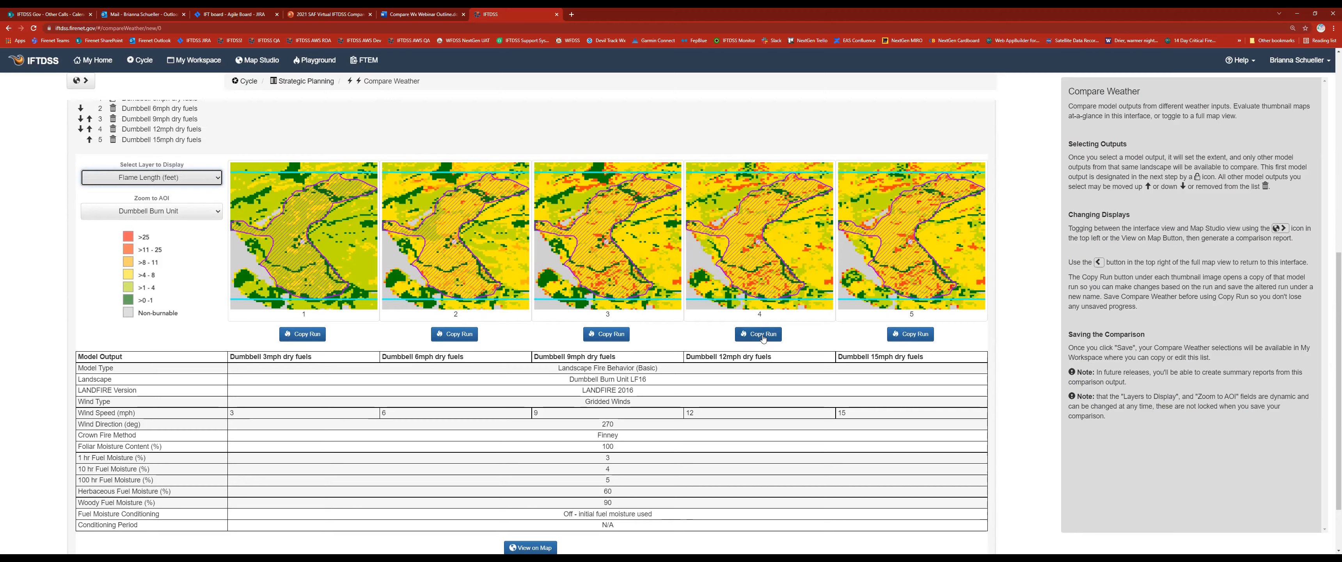
pyautogui.click(763, 336)
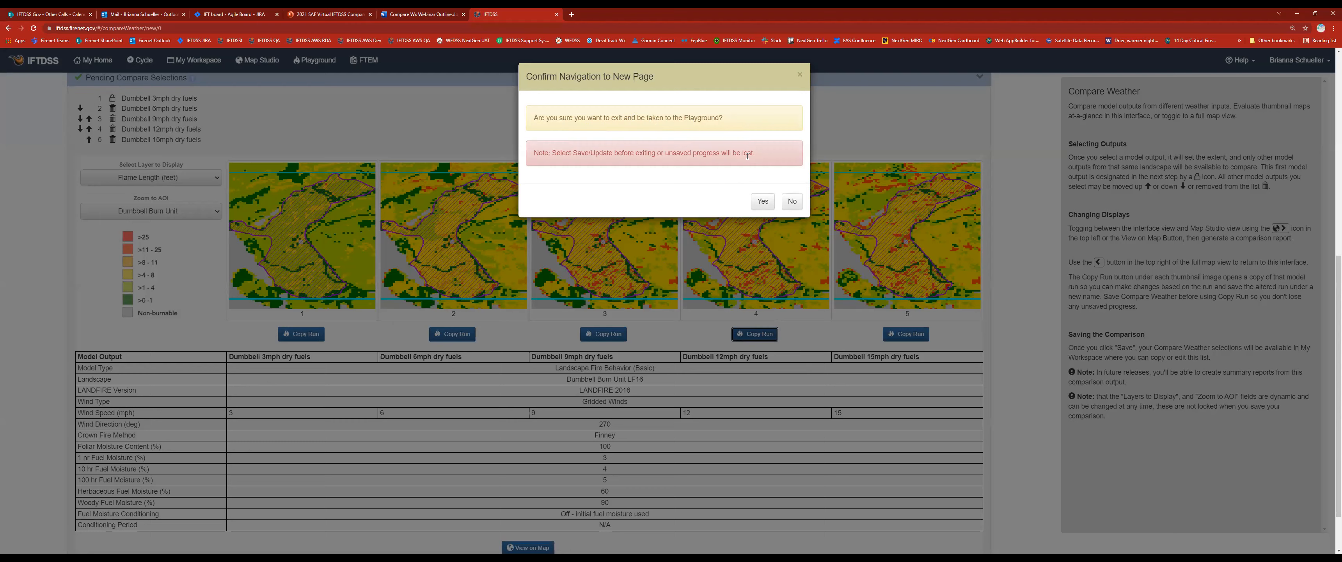
pyautogui.click(762, 202)
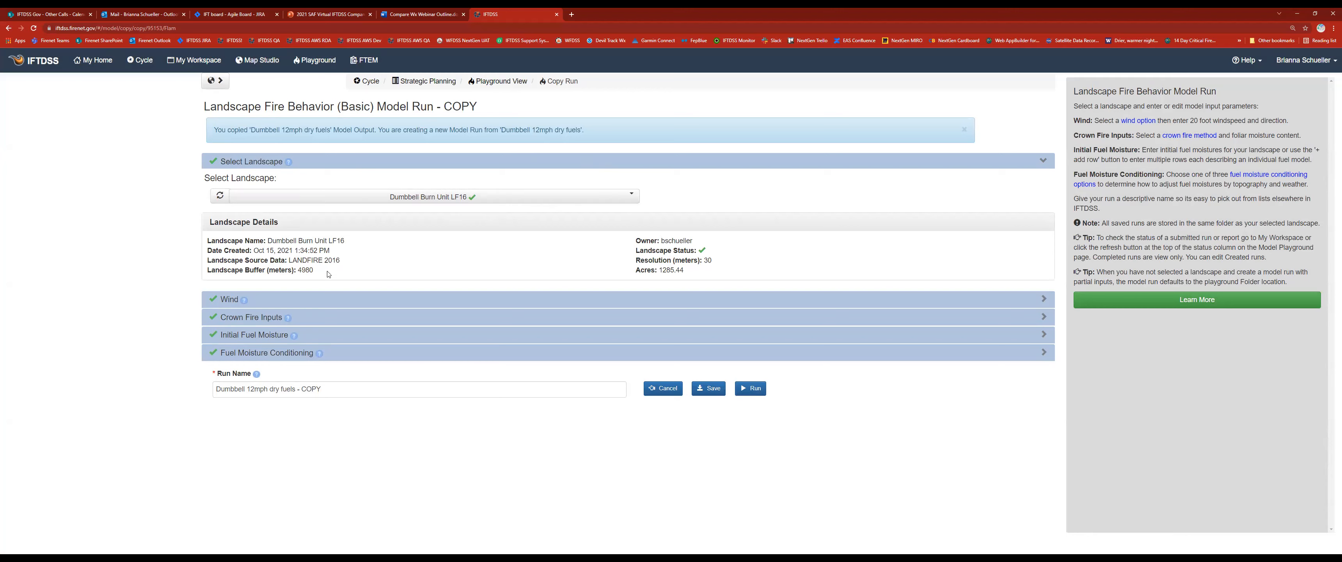
# - Expand the copied run's Wind, Crown Fire Inputs, Initial Fuel Moisture and Fuel Moisture Conditioning sections
pyautogui.click(228, 304)
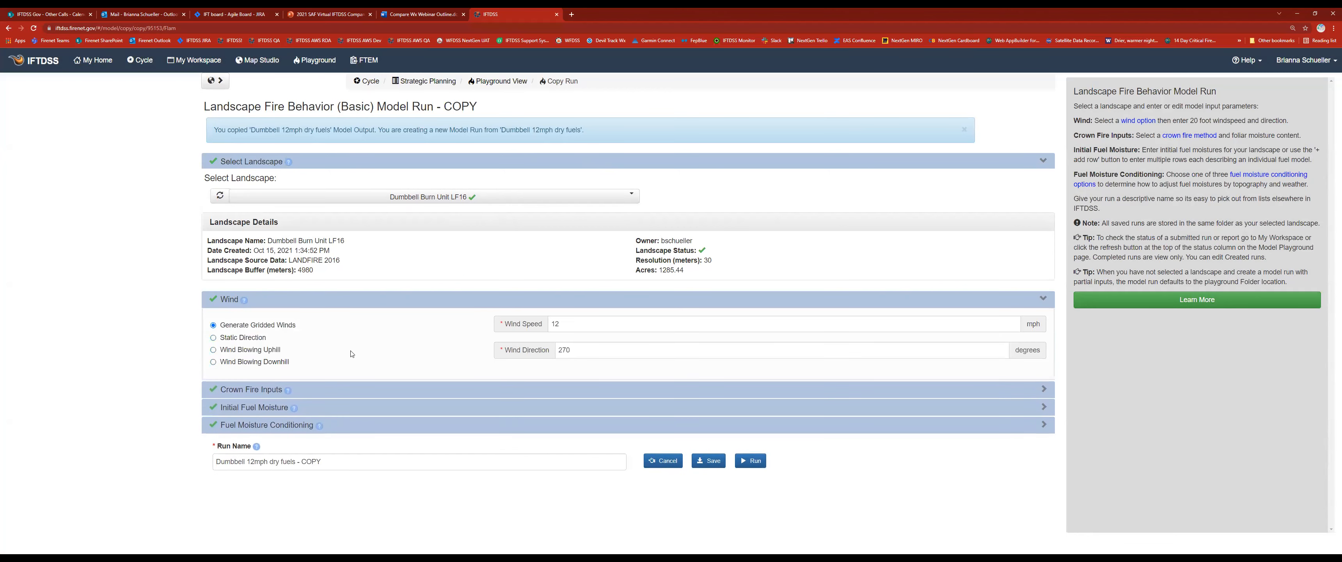
pyautogui.click(250, 391)
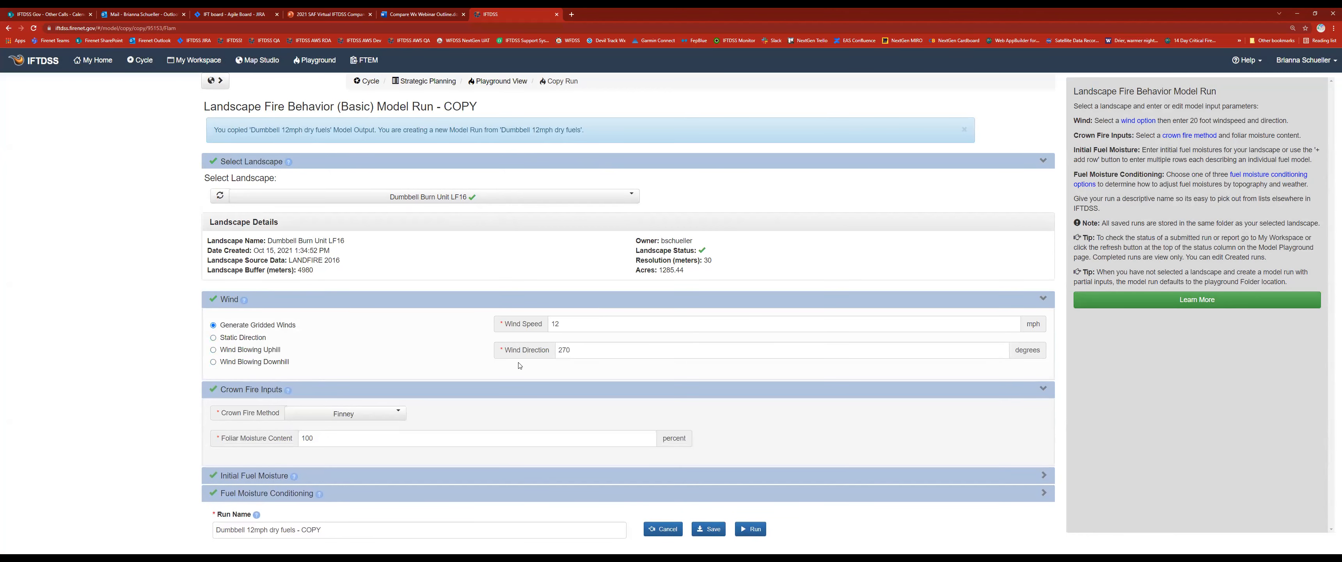
pyautogui.click(284, 474)
pyautogui.scroll(-1, 282, 485)
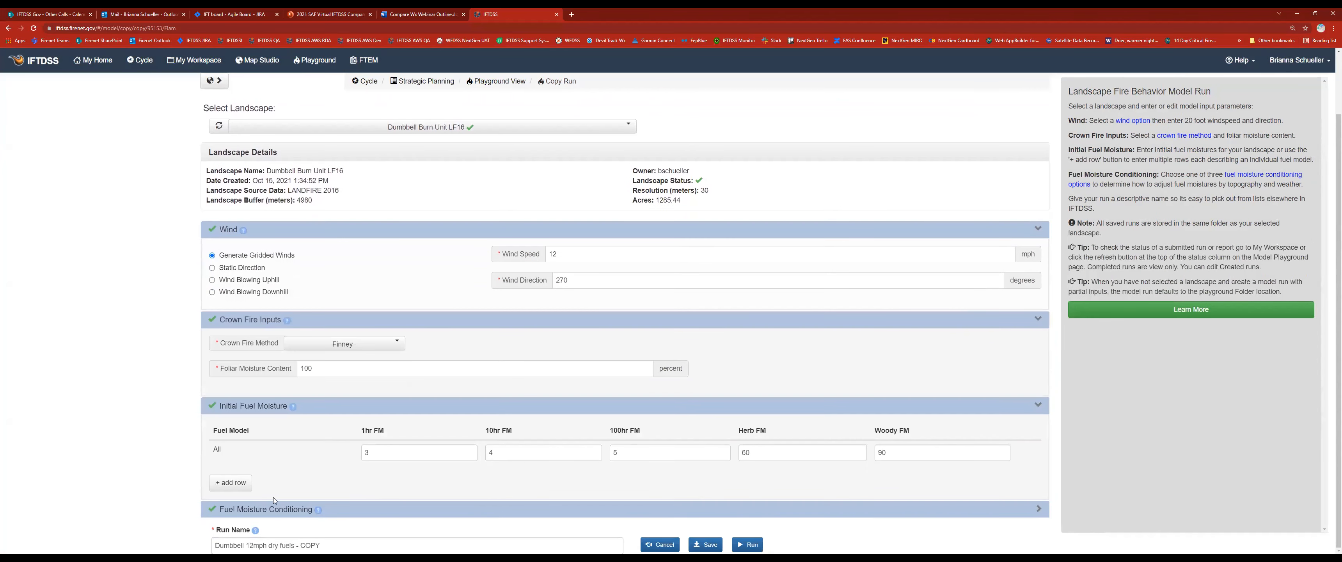
pyautogui.click(262, 509)
pyautogui.scroll(-1, 375, 478)
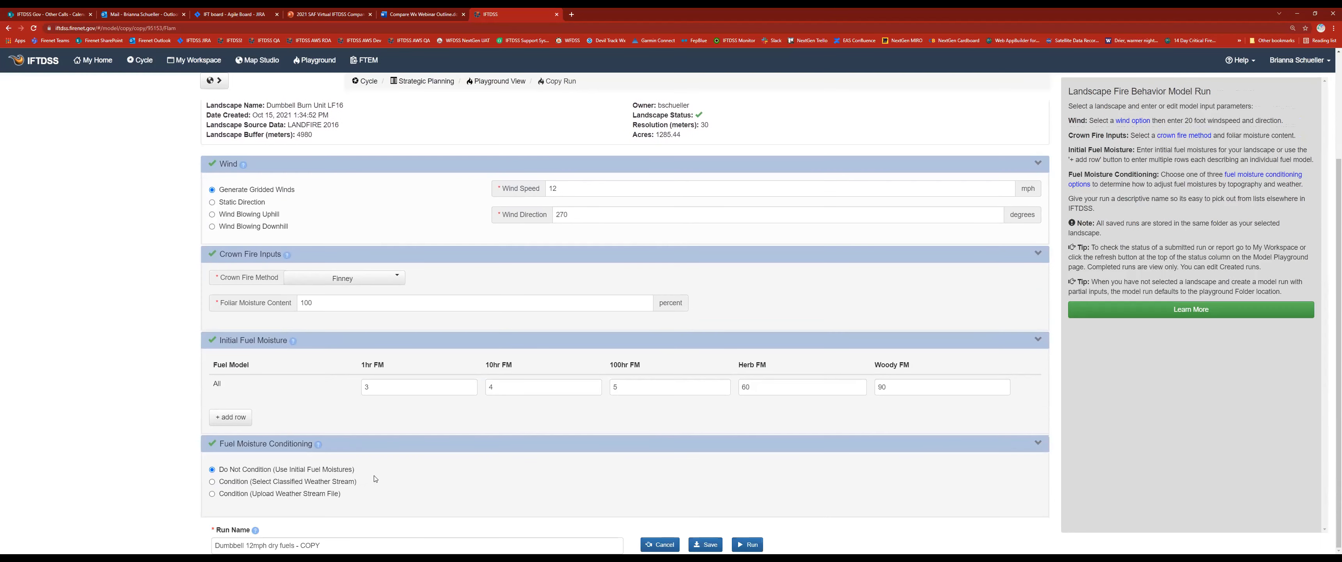
# - Set the copied run's initial dead fuel moistures to 7 for 1hr, 8 for 10hr and 9 for 100hr
pyautogui.click(418, 384)
pyautogui.press('BackSpace')
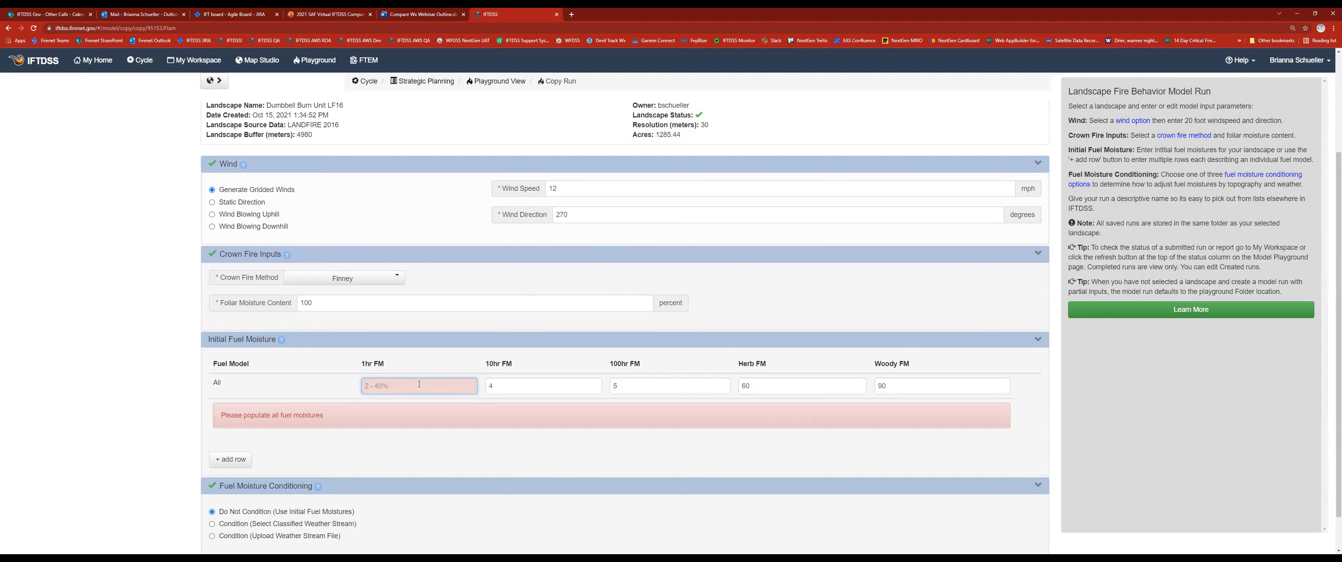
pyautogui.write('7')
pyautogui.click(508, 386)
pyautogui.press('BackSpace')
pyautogui.write('8')
pyautogui.click(623, 387)
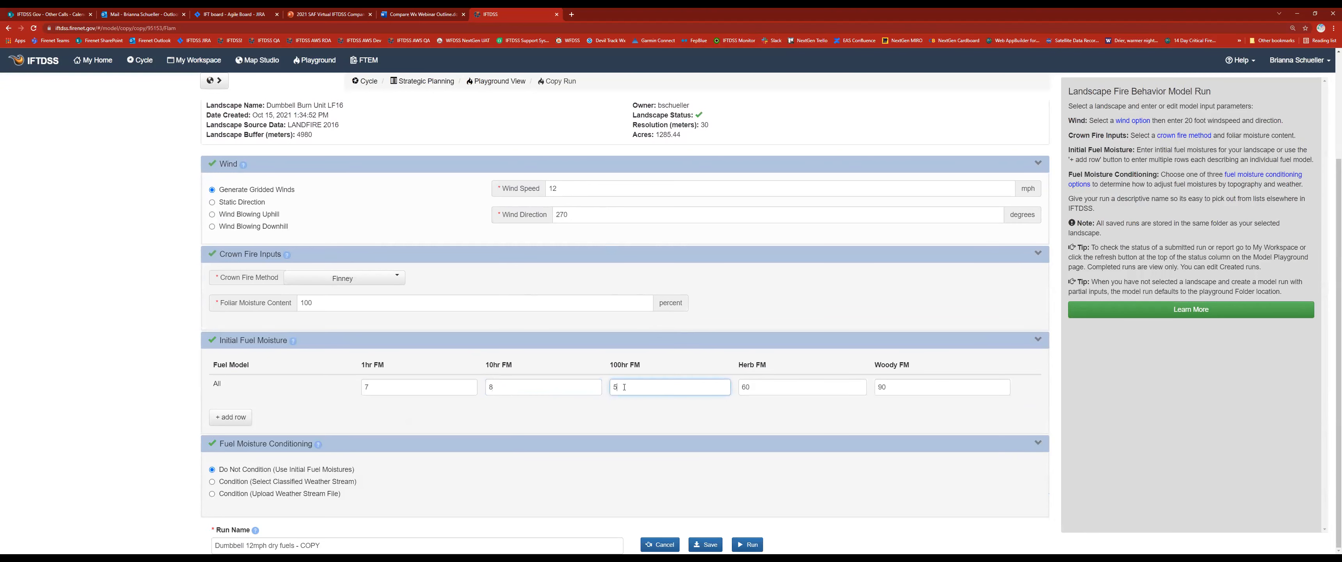
pyautogui.press('BackSpace')
pyautogui.write('9')
# - Set the copied run's initial herbaceous fuel moisture to 90 and woody fuel moisture to 120
pyautogui.doubleClick(785, 389)
pyautogui.write('90')
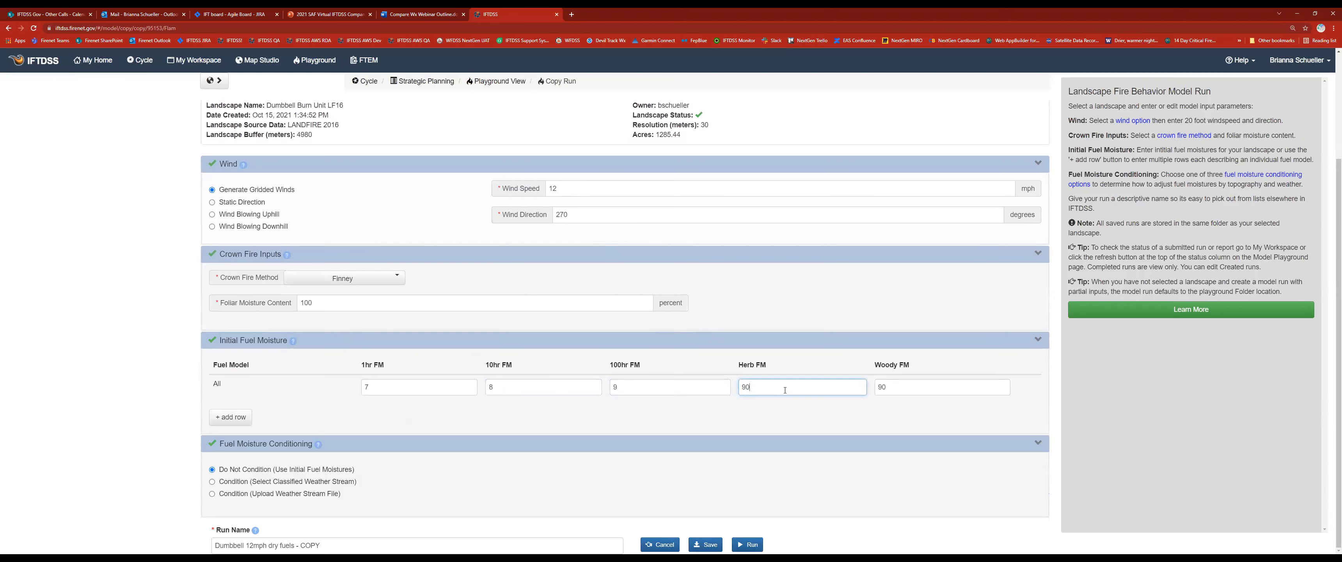
pyautogui.click(911, 386)
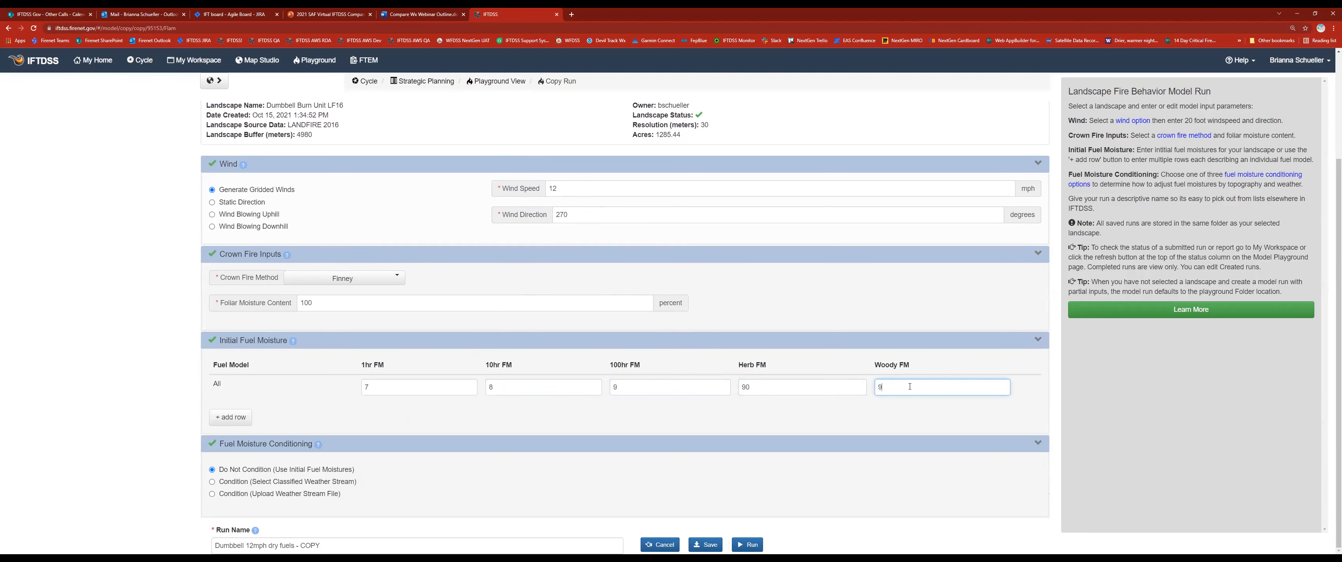
pyautogui.press('BackSpace')
pyautogui.write('12')
# - Name the copied run "Dumbbell 12mph moist scenario" and submit it for modeling
pyautogui.click(348, 542)
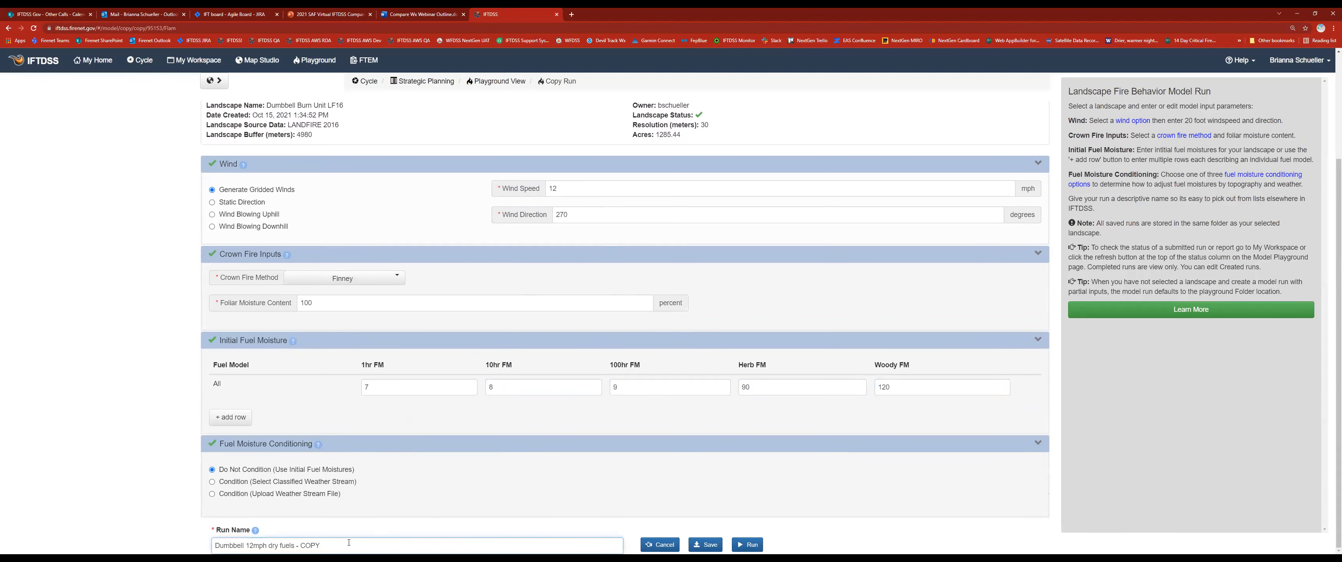
pyautogui.press('BackSpace')
pyautogui.press('BackSpace')
pyautogui.press('BackSpace')
pyautogui.press('BackSpace')
pyautogui.press('BackSpace')
pyautogui.write('moist scen')
pyautogui.click(750, 544)
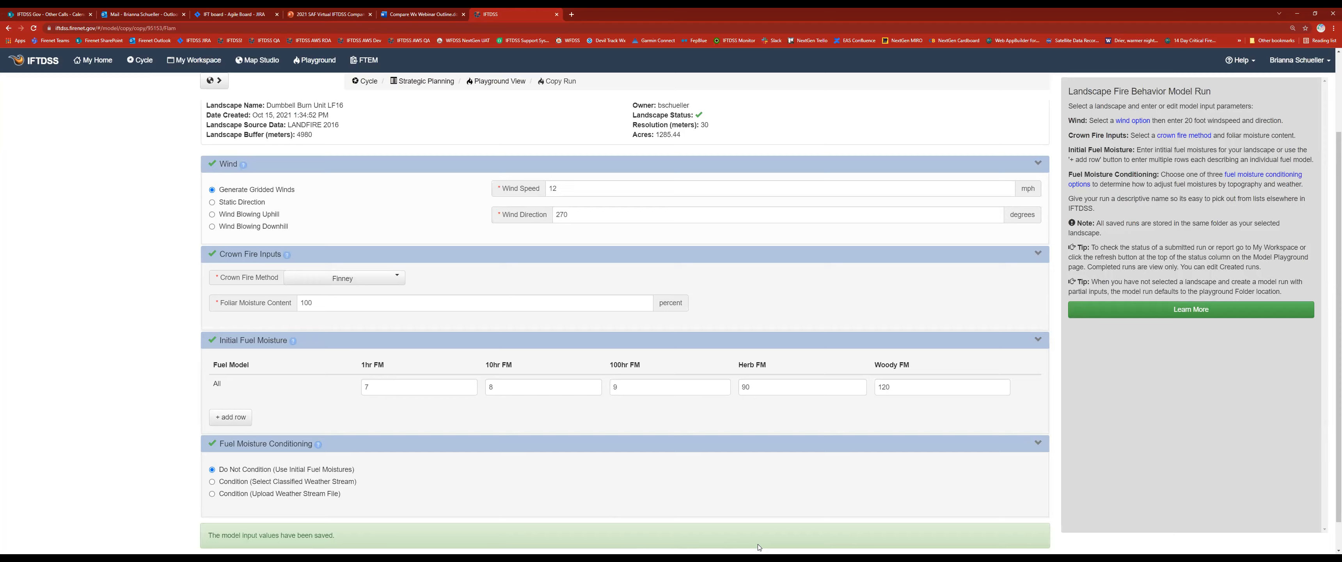
pyautogui.click(792, 174)
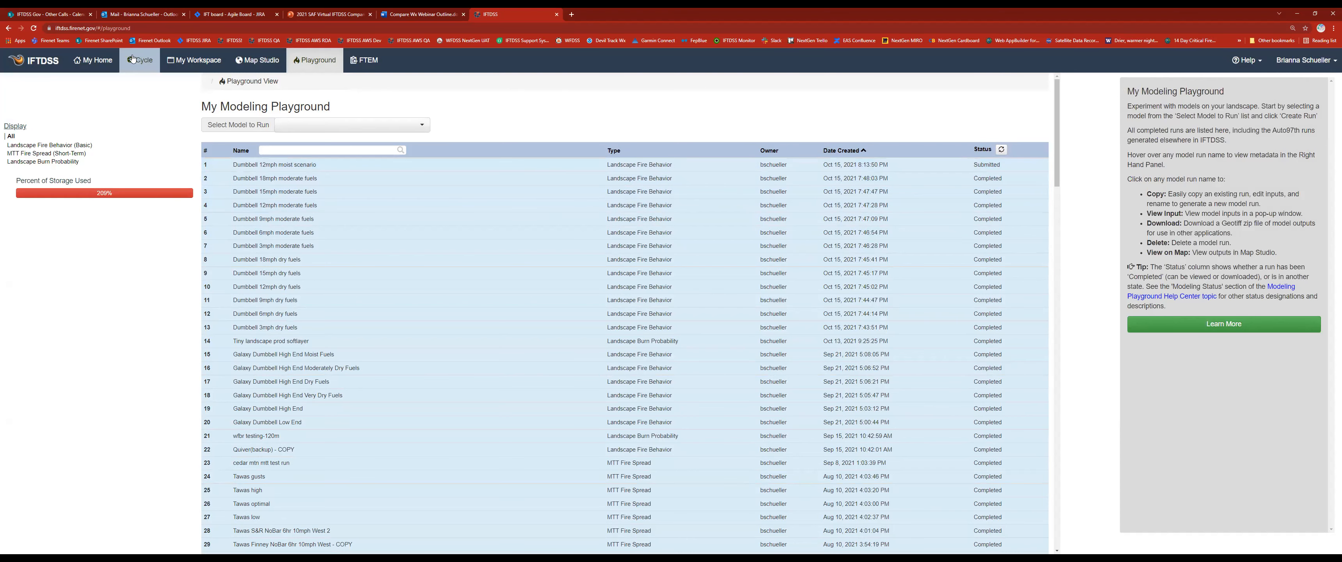
# - Start a new Compare Weather for Landscape Fire Behavior (Basic) with Dumbbell 3mph moderate fuels as the first output
pyautogui.click(141, 63)
pyautogui.click(250, 138)
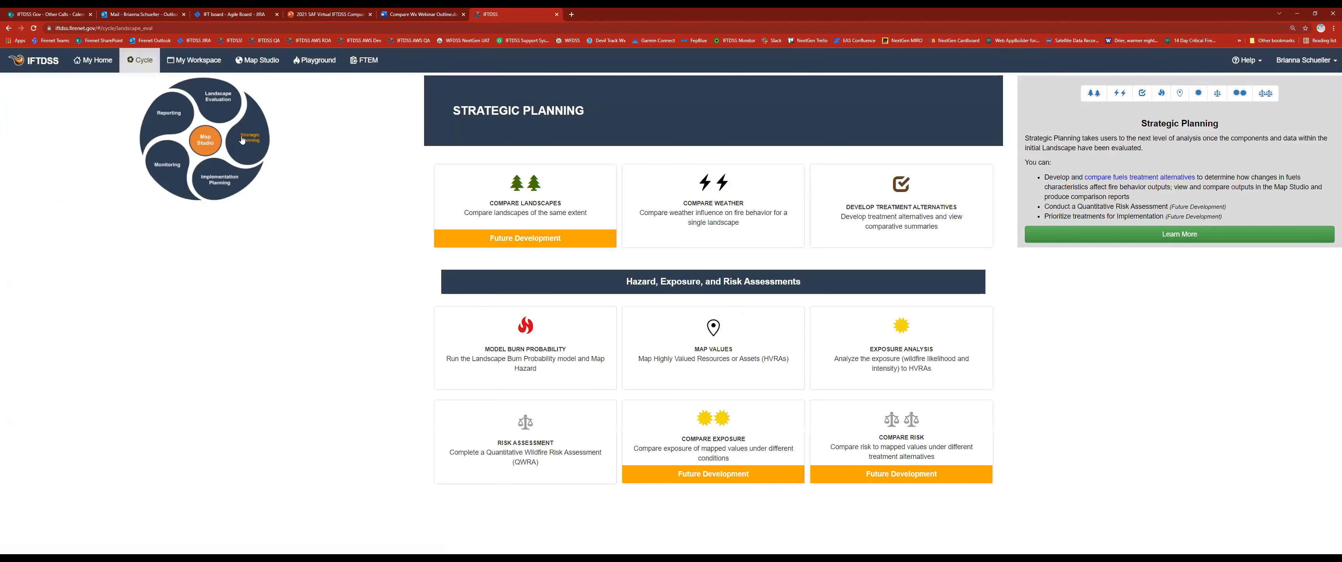
pyautogui.click(707, 207)
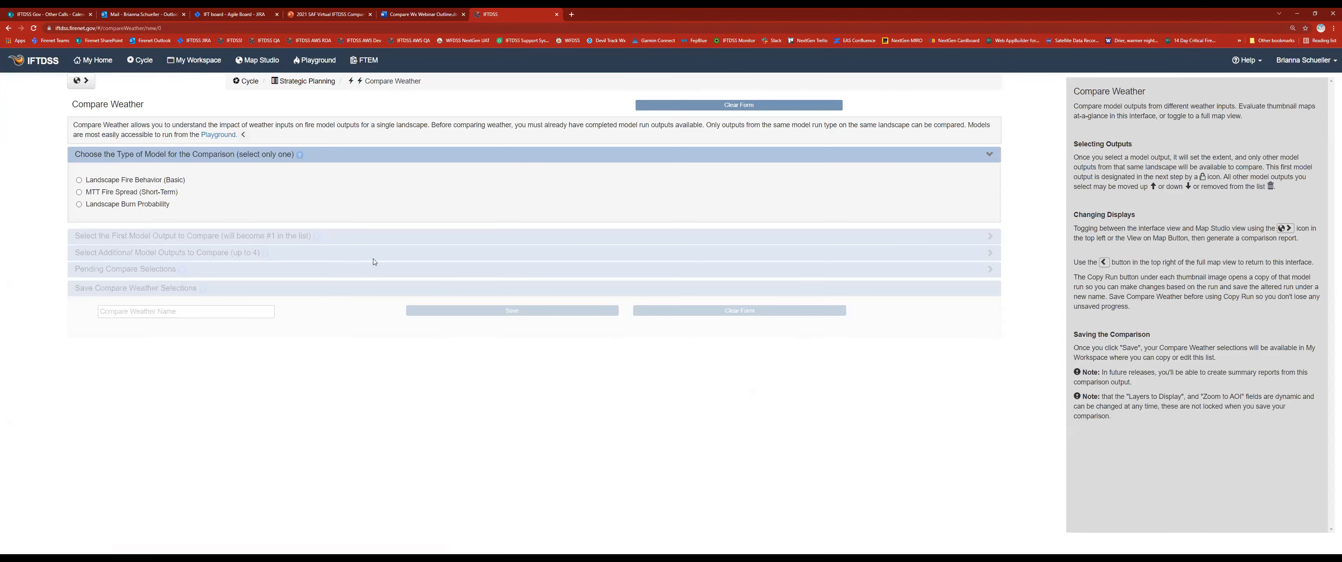
pyautogui.click(80, 181)
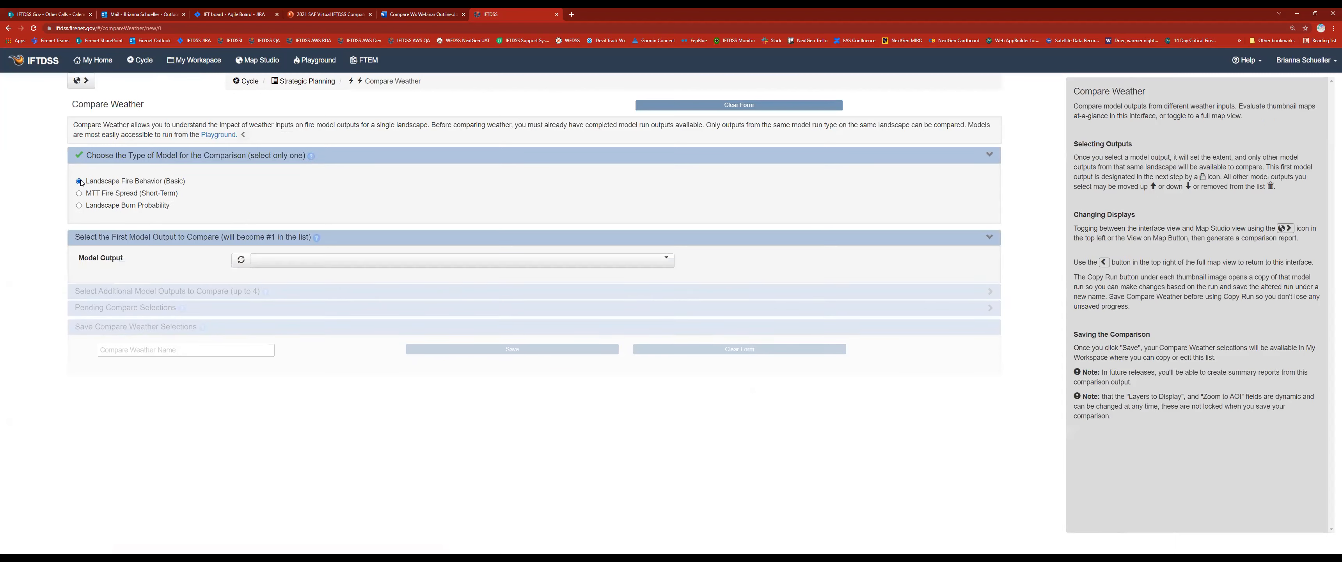
pyautogui.click(300, 262)
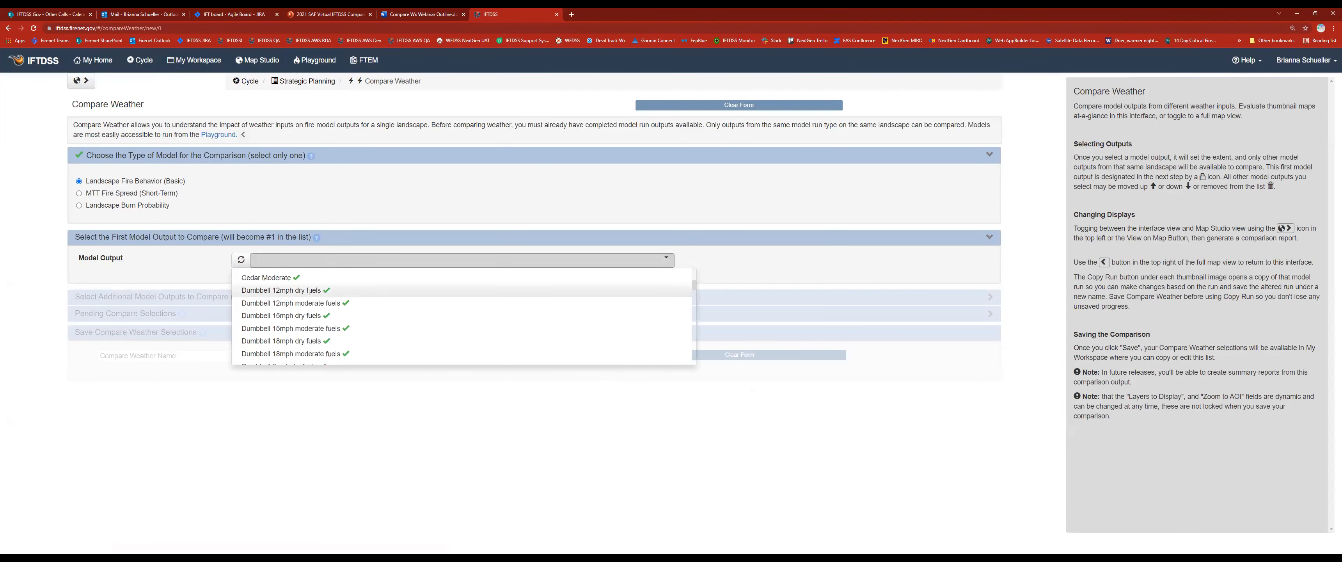
pyautogui.scroll(-2, 340, 333)
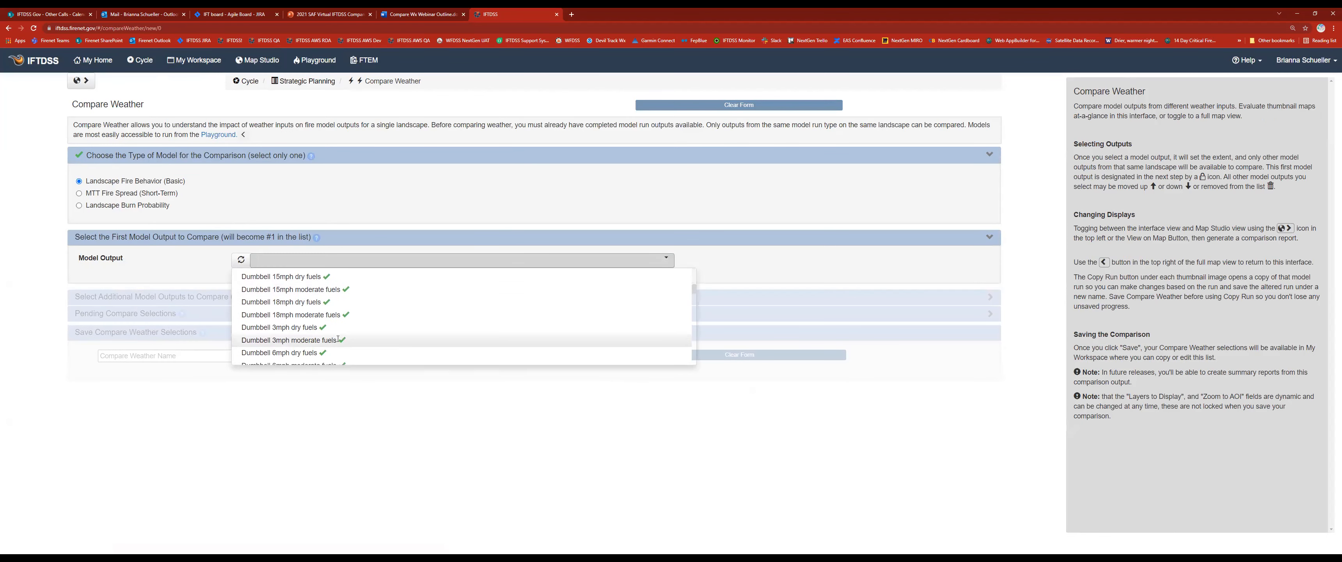
pyautogui.click(312, 340)
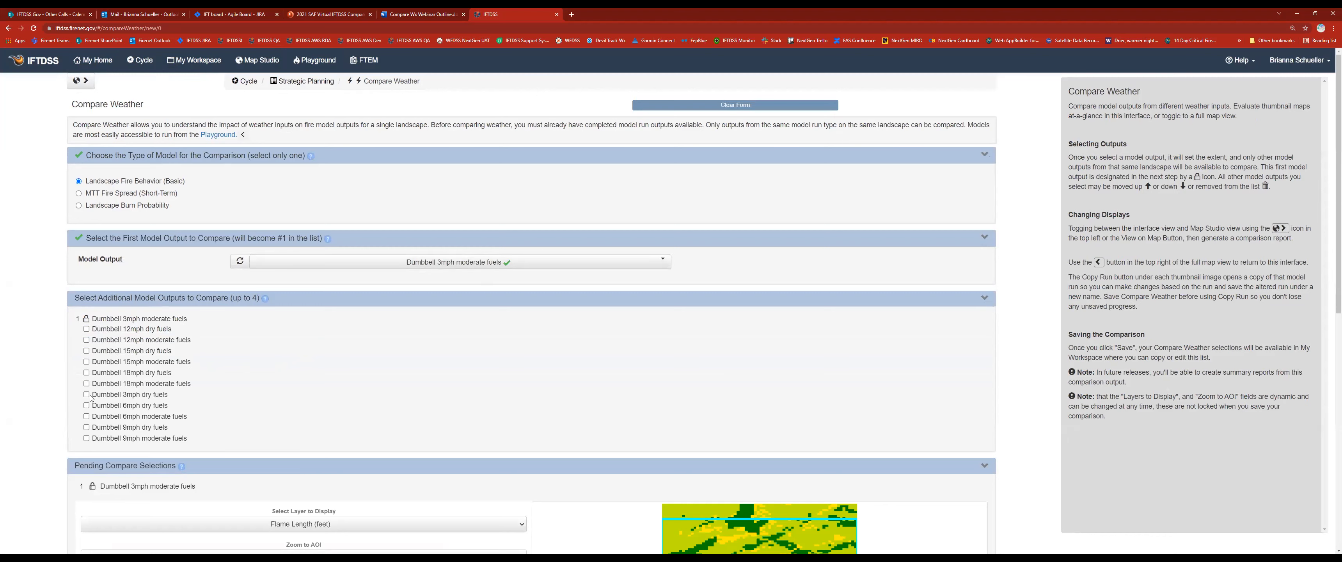
# - Add the Dumbbell 6mph, 12mph, 15mph and 18mph moderate fuels outputs and review their comparison maps and input table
pyautogui.click(86, 416)
pyautogui.click(86, 340)
pyautogui.click(87, 361)
pyautogui.click(86, 384)
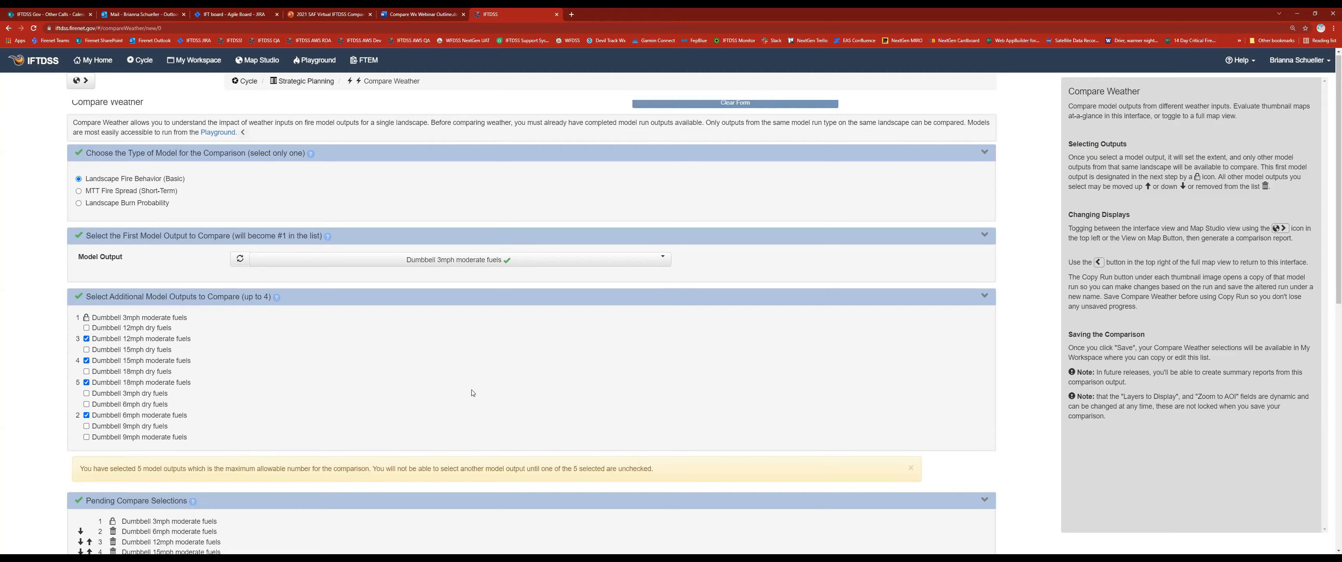
pyautogui.scroll(-7, 388, 389)
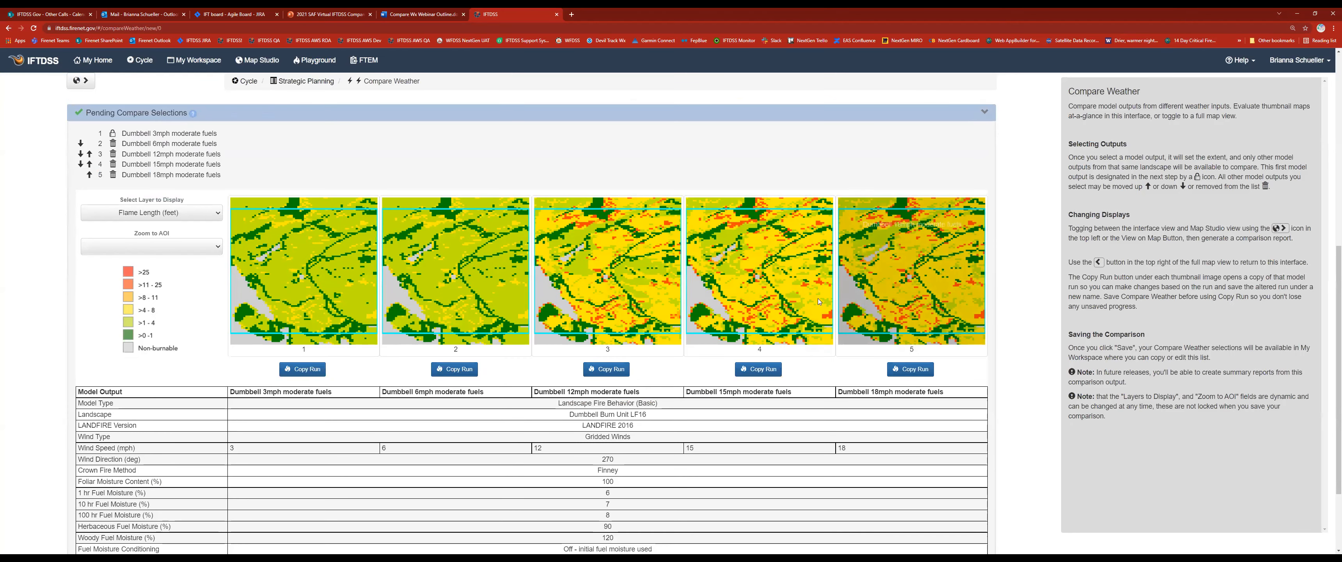
pyautogui.scroll(-2, 796, 410)
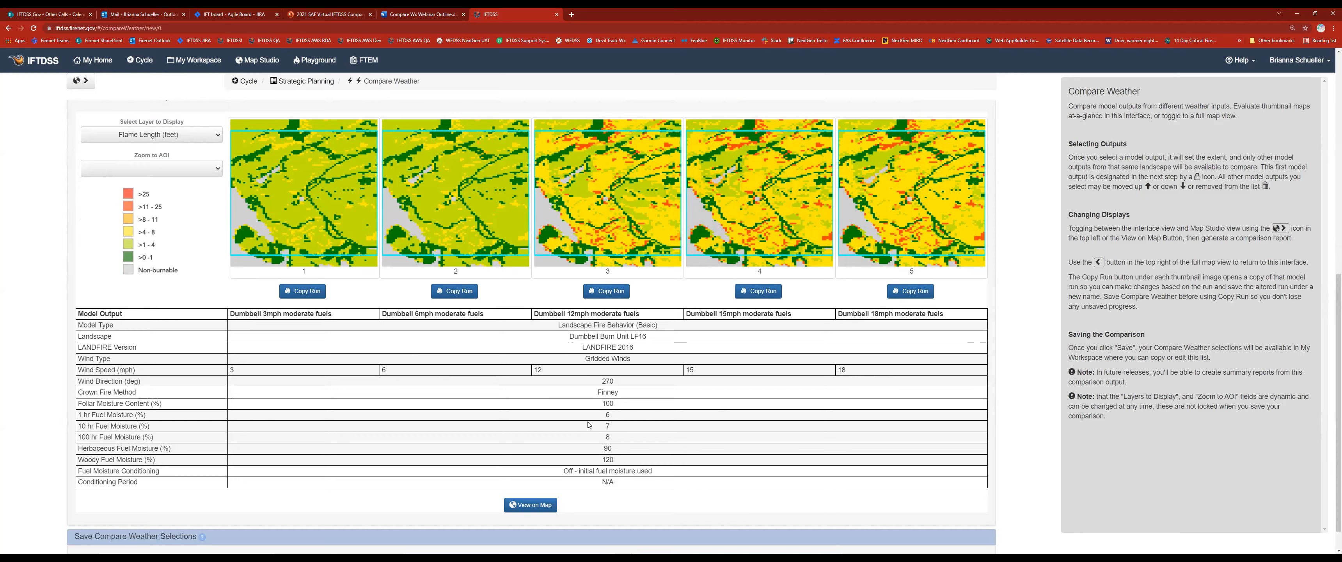
# - Remove the 6mph, 12mph, 15mph and 18mph moderate fuels outputs and add Dumbbell 3mph dry fuels as the second output
pyautogui.scroll(5, 700, 408)
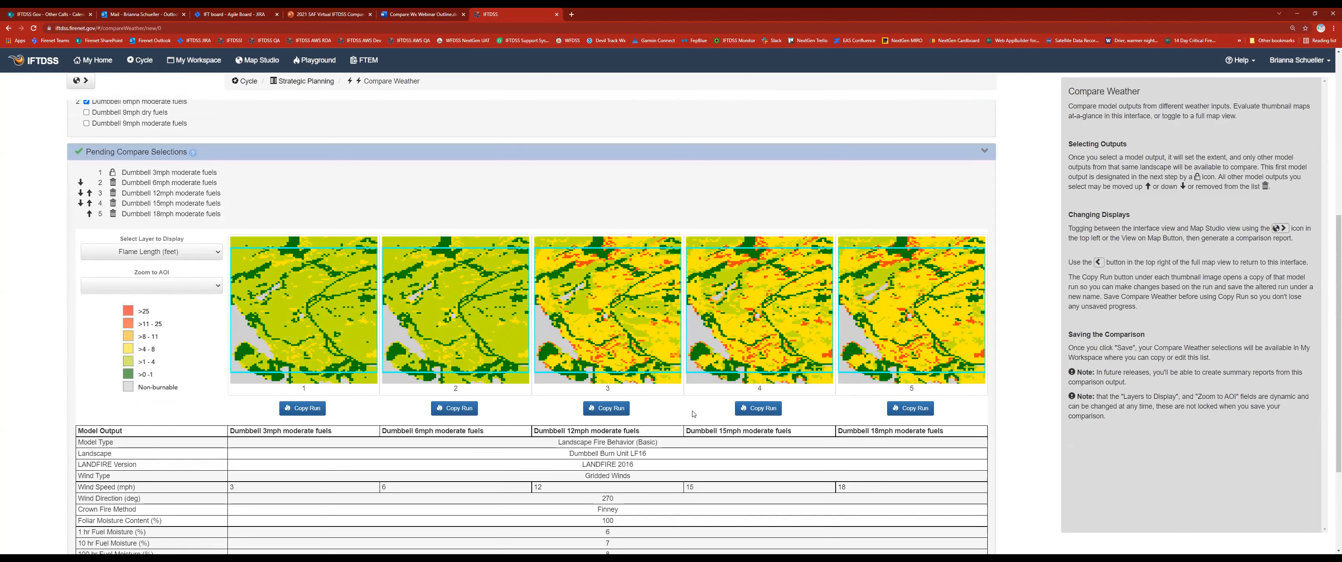
pyautogui.scroll(2, 646, 407)
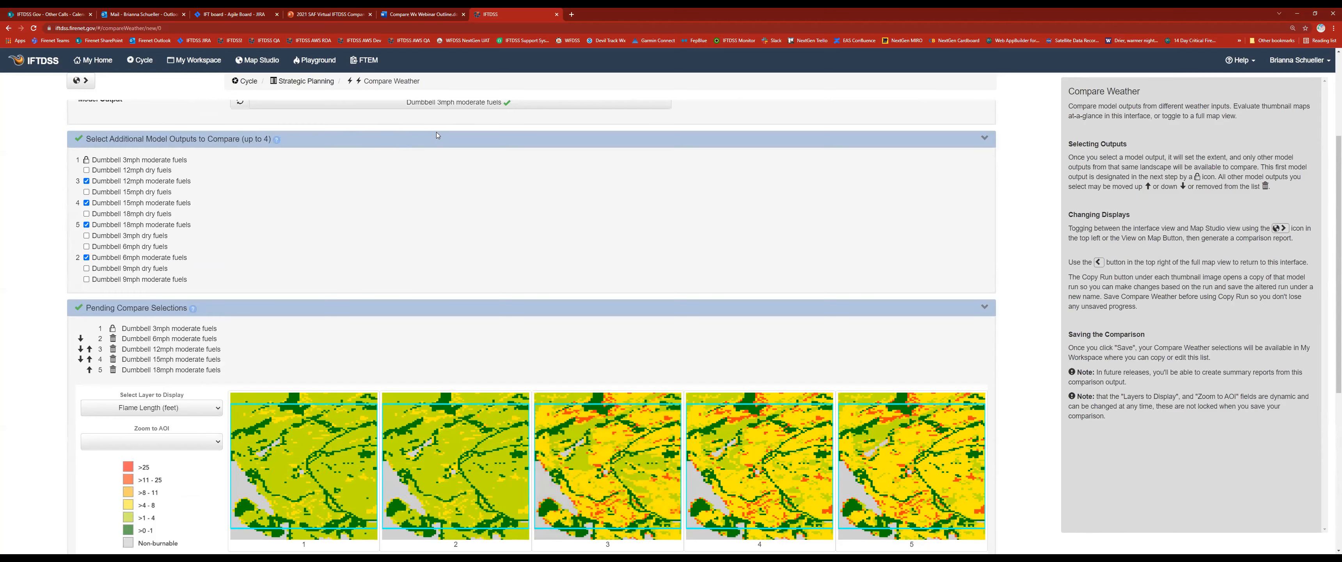
pyautogui.scroll(1, 437, 135)
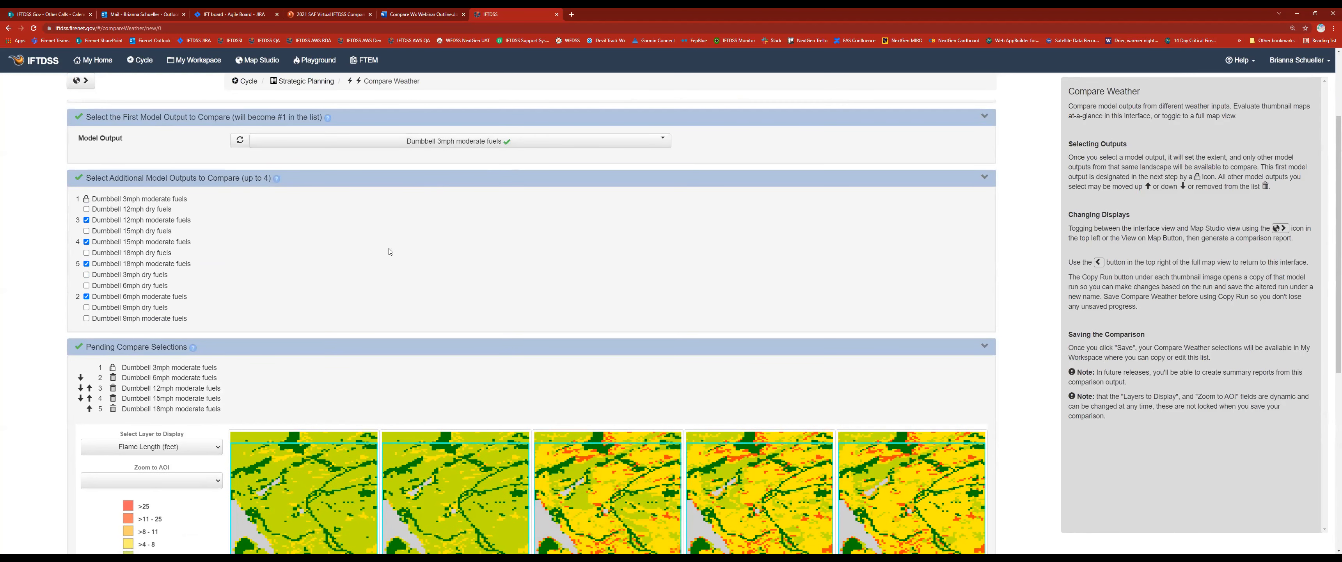
pyautogui.click(87, 220)
pyautogui.click(87, 242)
pyautogui.click(87, 264)
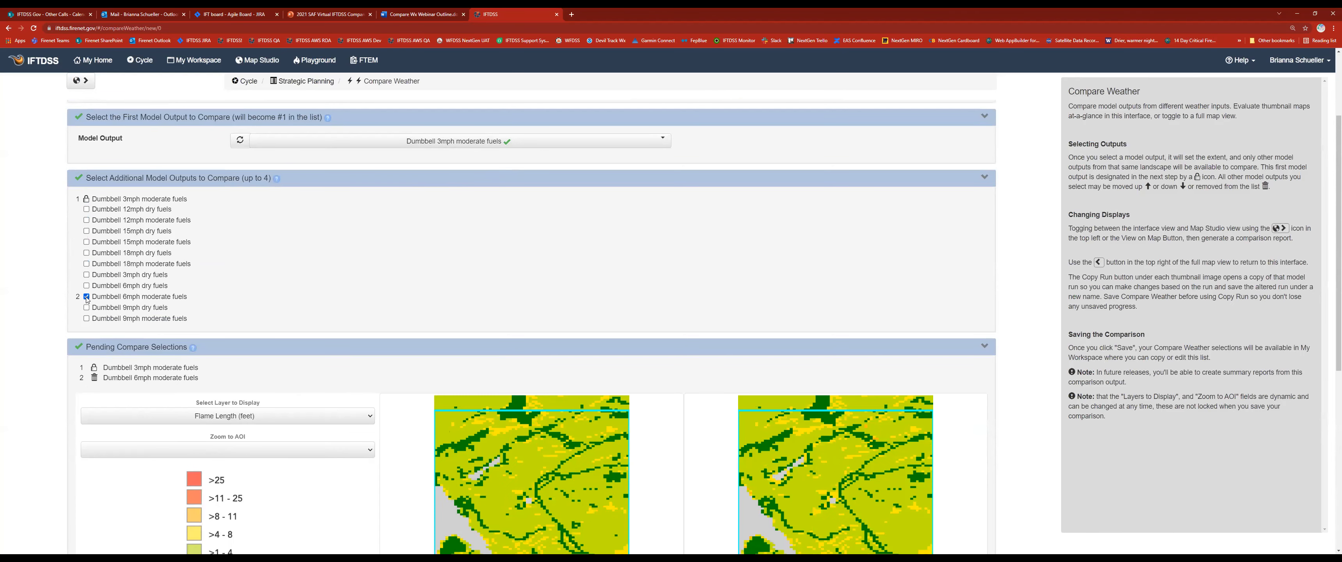
pyautogui.click(87, 297)
pyautogui.click(87, 273)
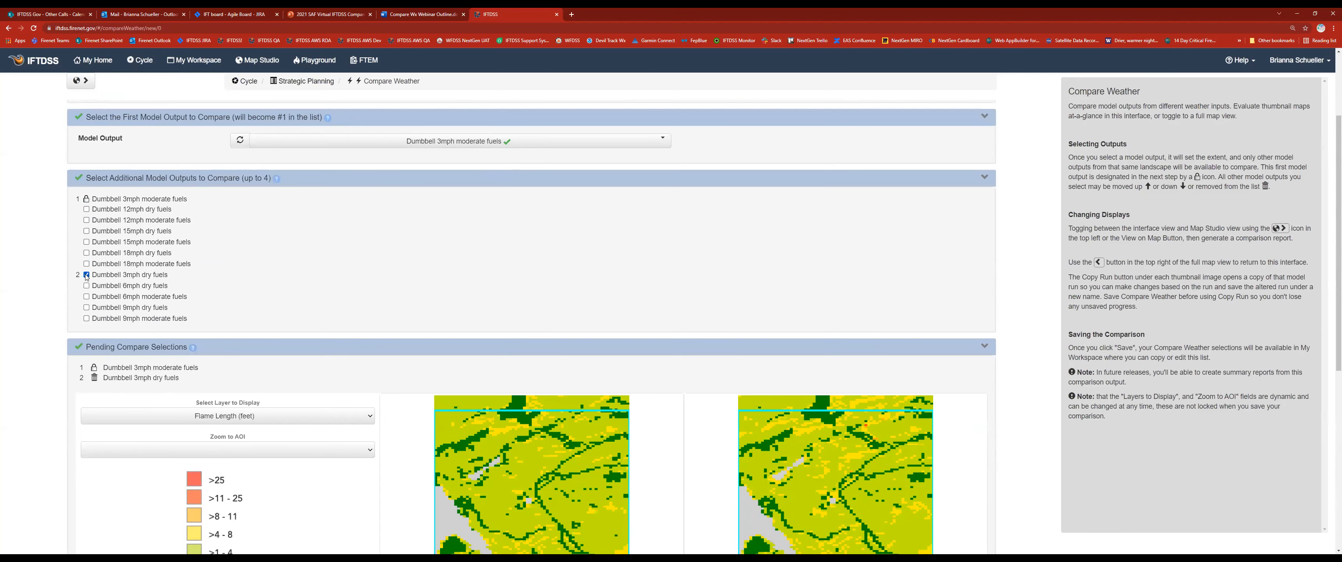
# - Add the Dumbbell 9mph dry, 9mph moderate and 15mph dry fuels outputs and review their comparison maps and input table
pyautogui.click(86, 308)
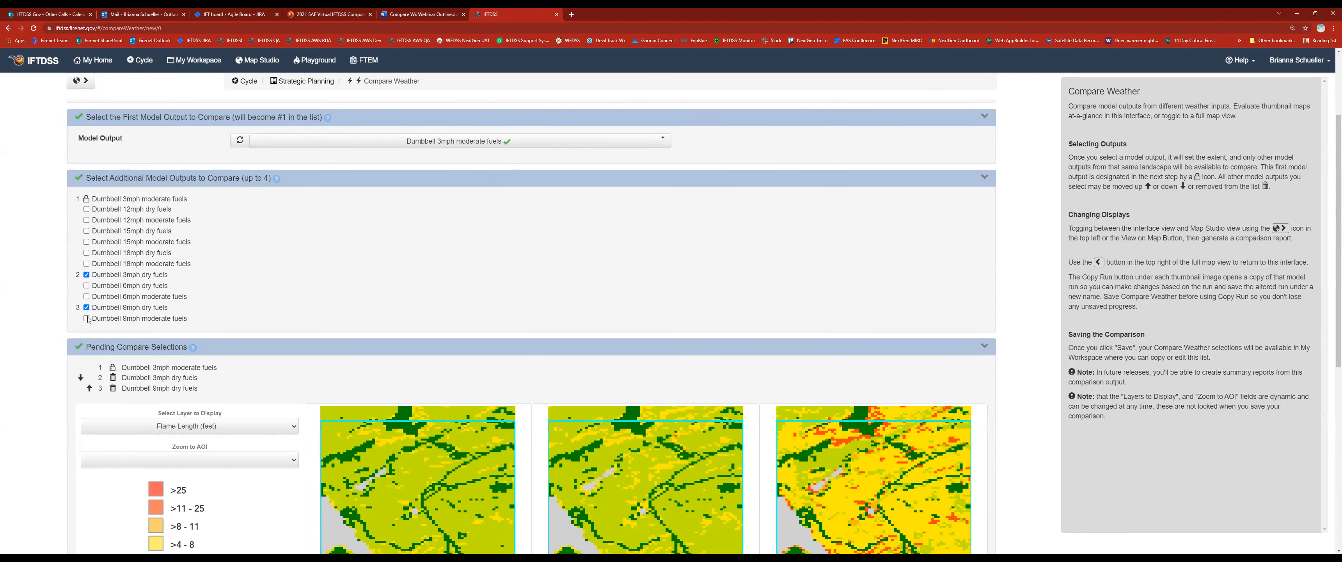
pyautogui.click(87, 319)
pyautogui.click(87, 231)
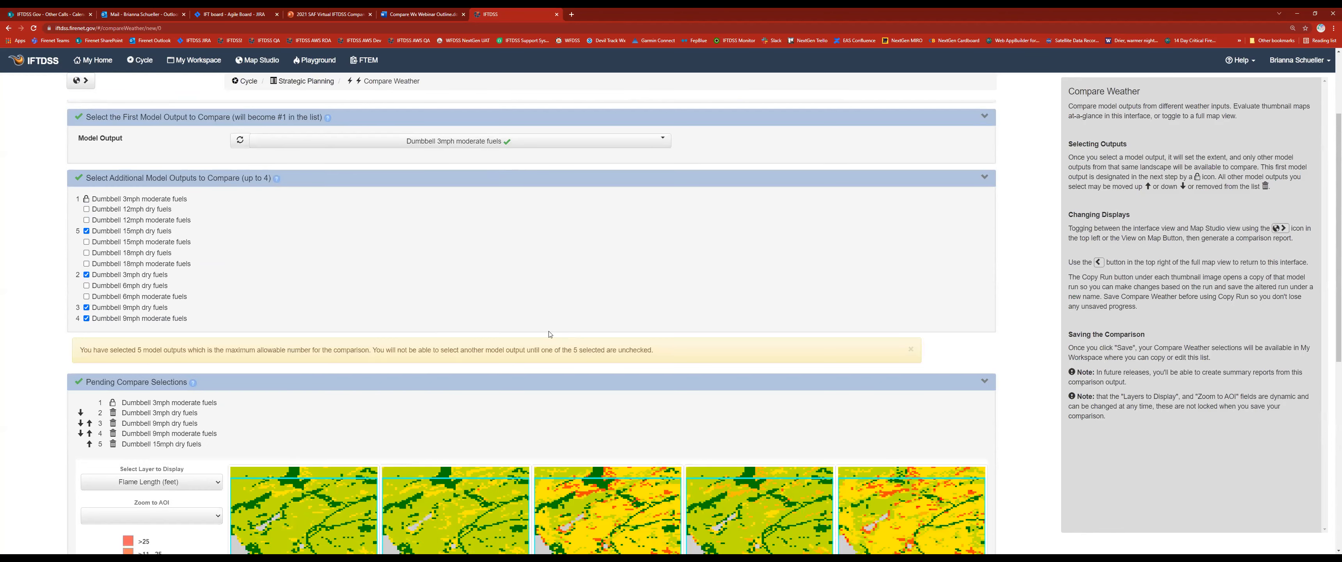
pyautogui.scroll(-6, 630, 334)
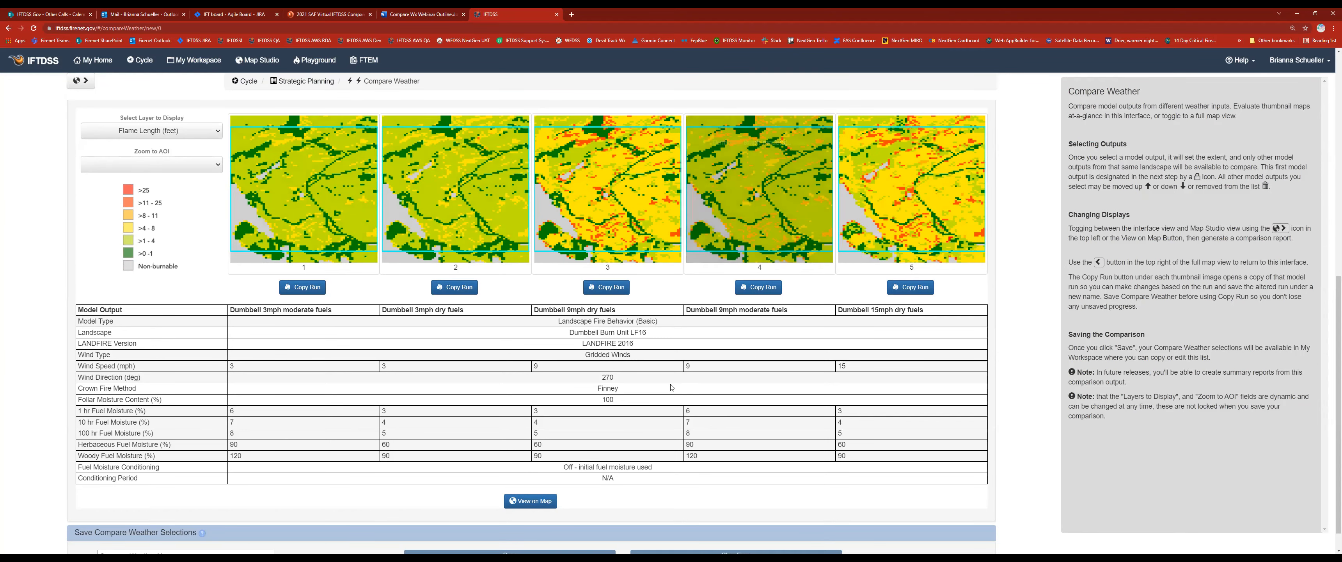
pyautogui.scroll(-1, 699, 485)
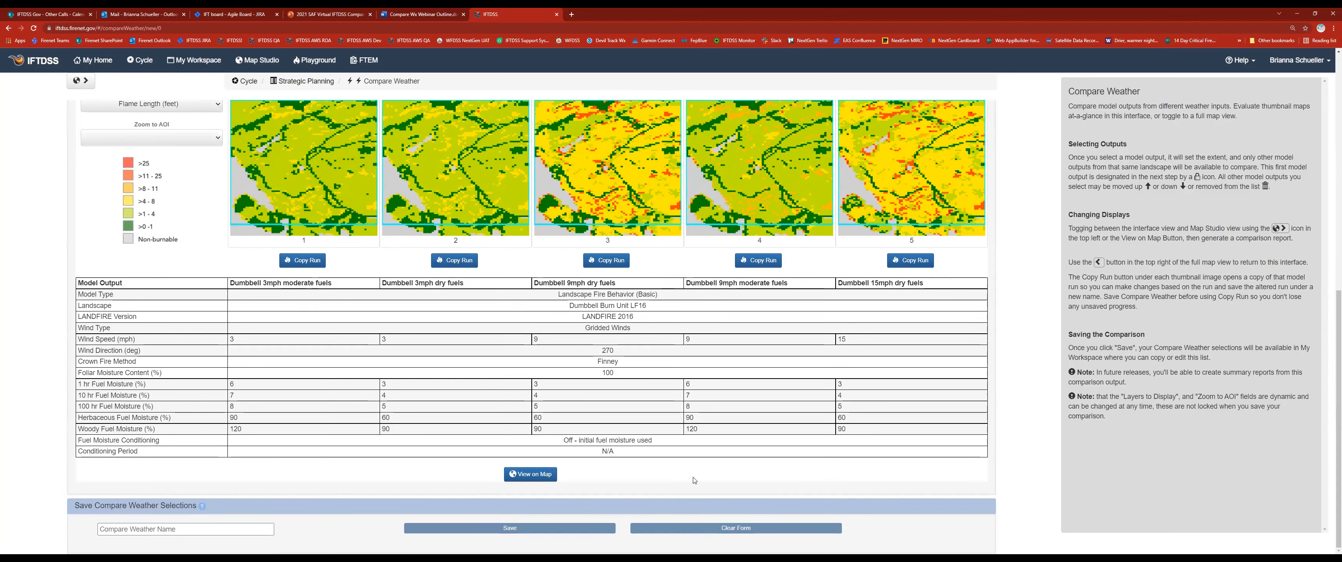
pyautogui.scroll(4, 694, 480)
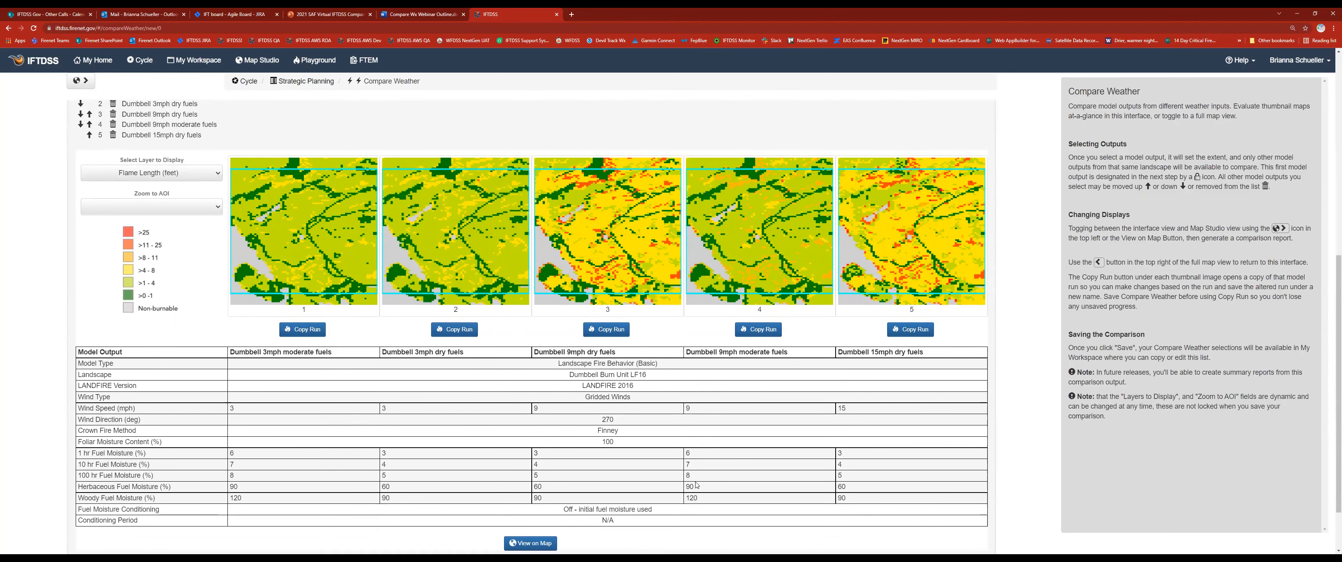
pyautogui.scroll(-4, 697, 492)
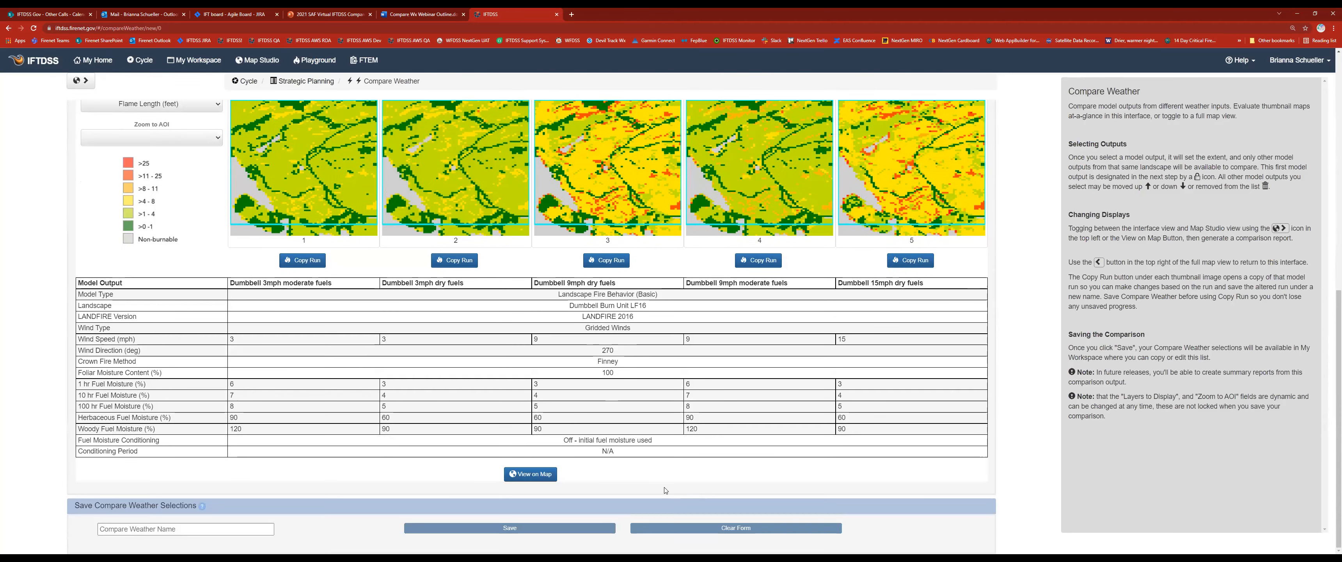
pyautogui.scroll(1, 652, 501)
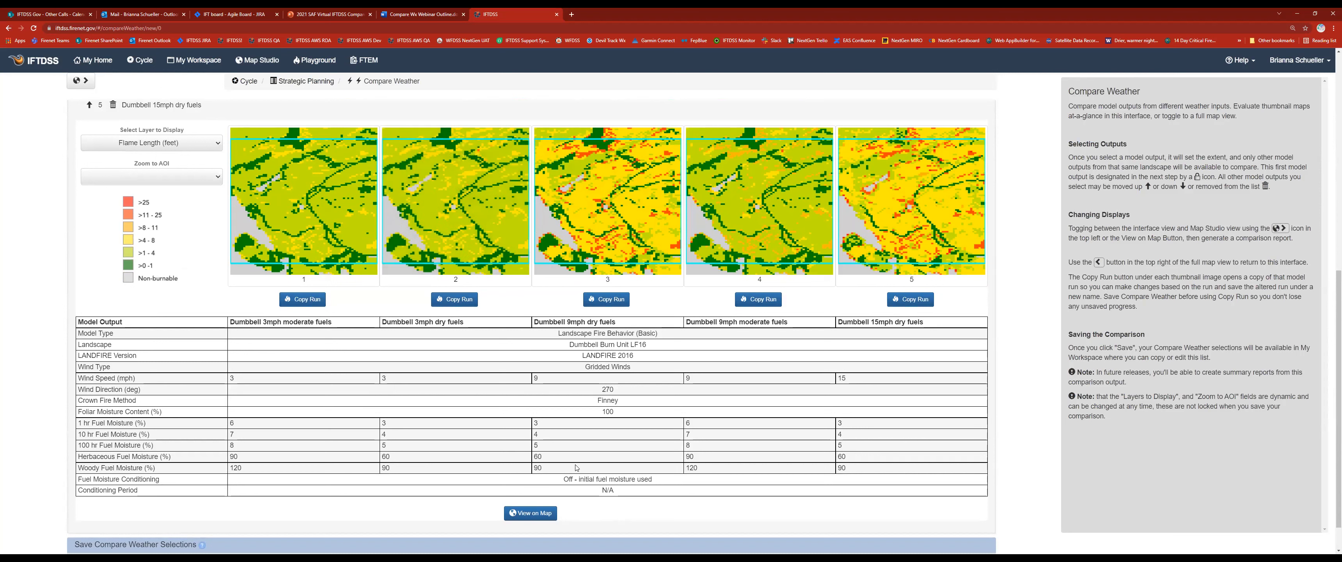
# - View the comparison on the full map around the Dumbbell Burn Unit AOI and expand the 15mph dry fuels layer
pyautogui.click(532, 513)
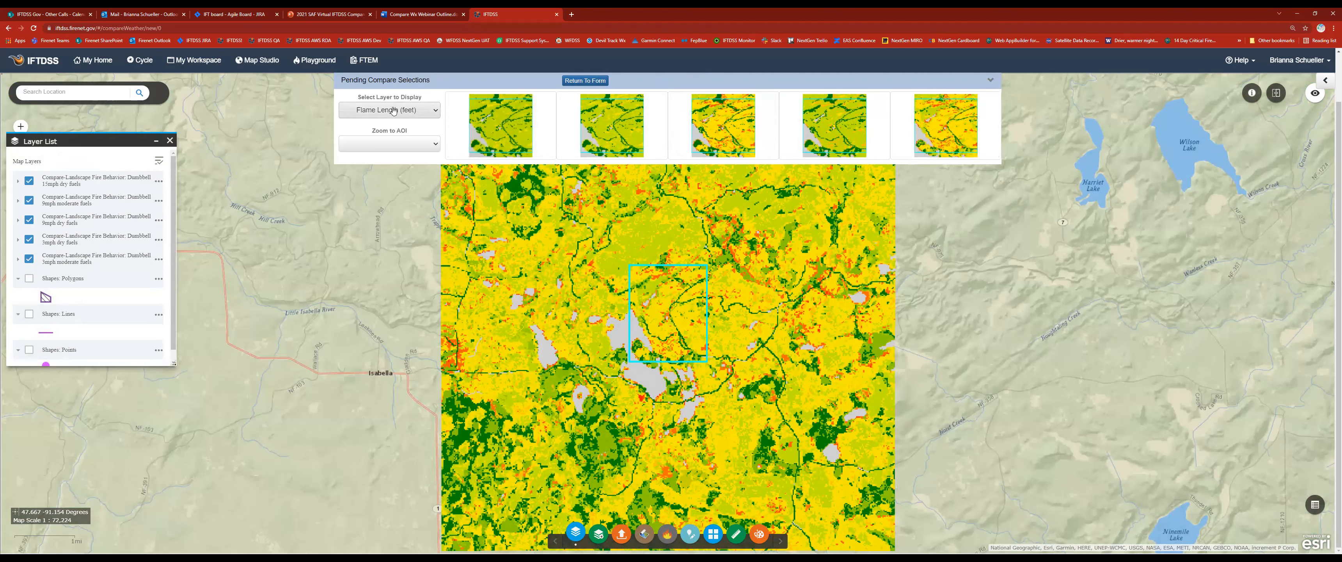
pyautogui.click(416, 145)
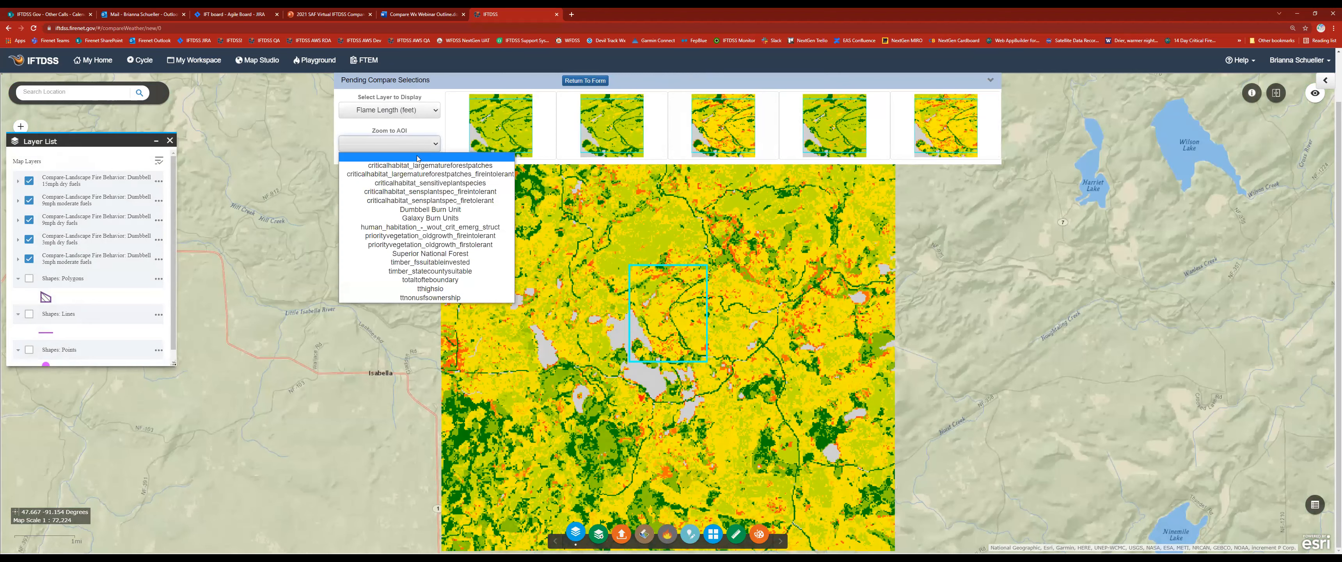
pyautogui.click(419, 210)
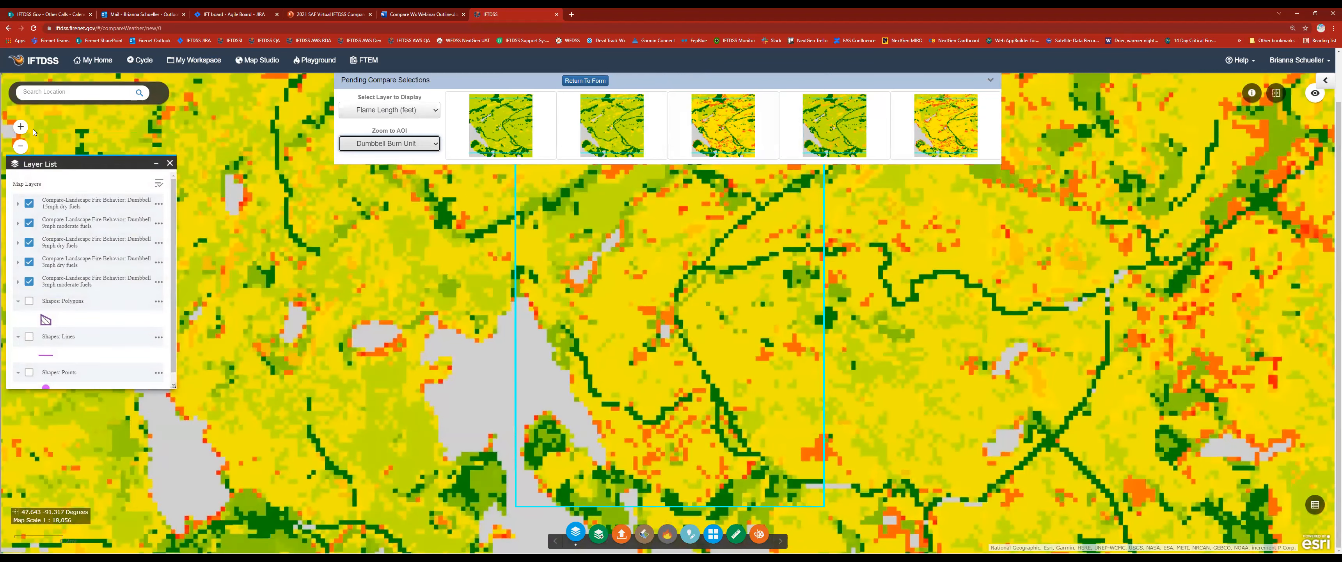
pyautogui.click(22, 144)
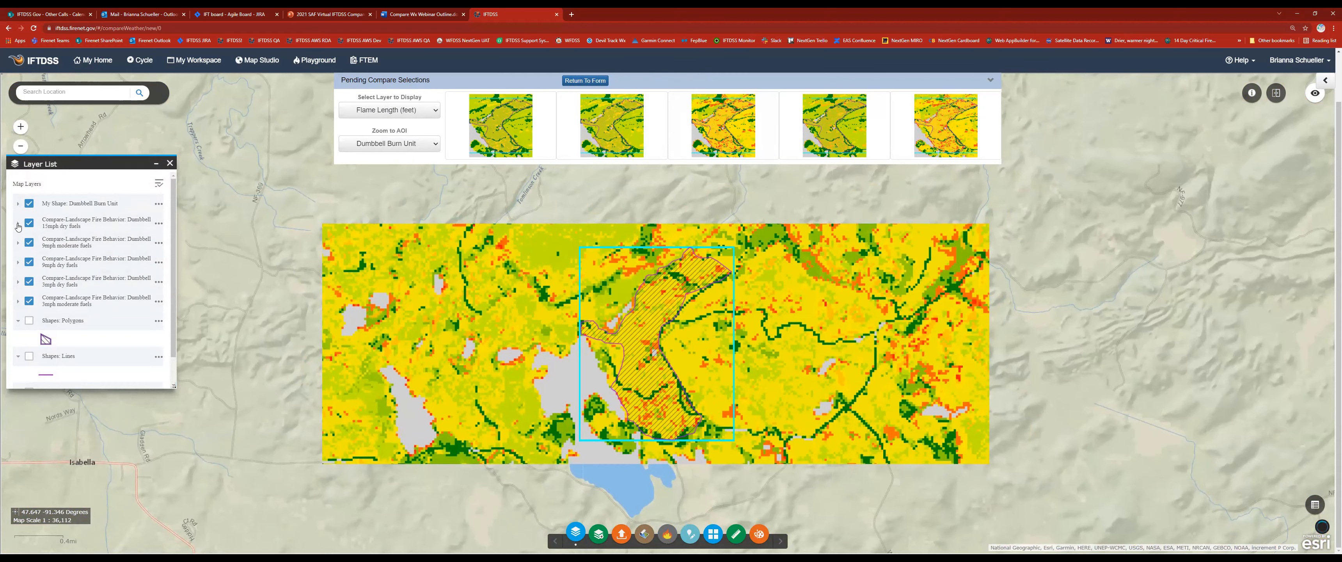
pyautogui.click(18, 224)
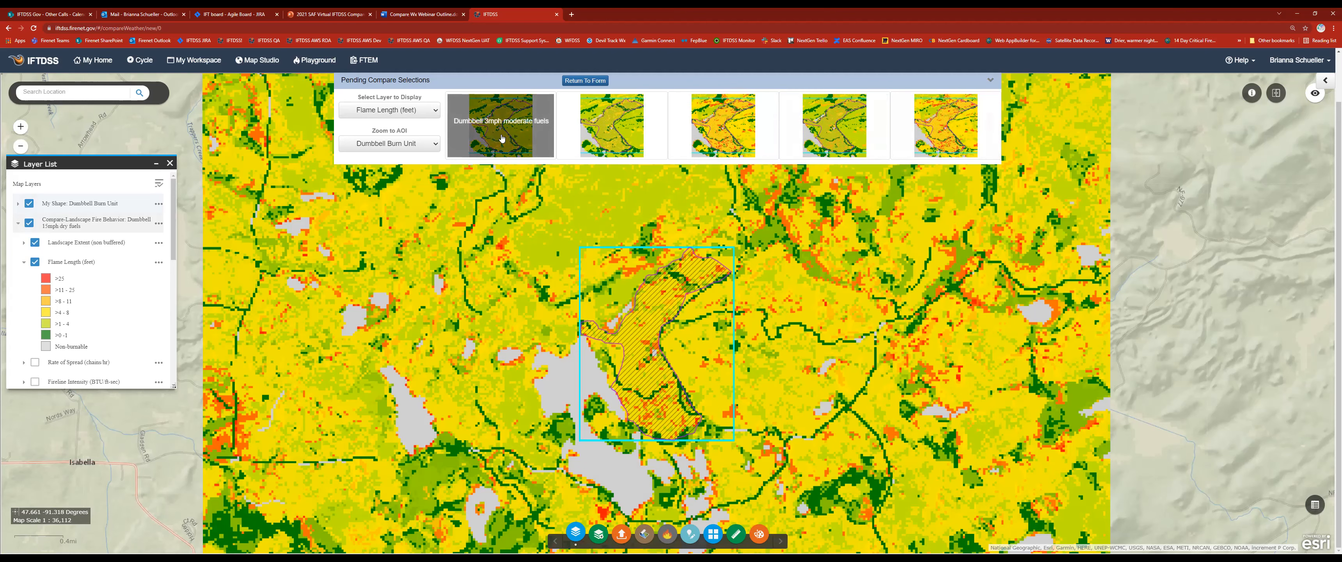
# - Show only the Dumbbell 3mph moderate fuels output on the map and examine its flame length legend and available sublayers
pyautogui.click(483, 123)
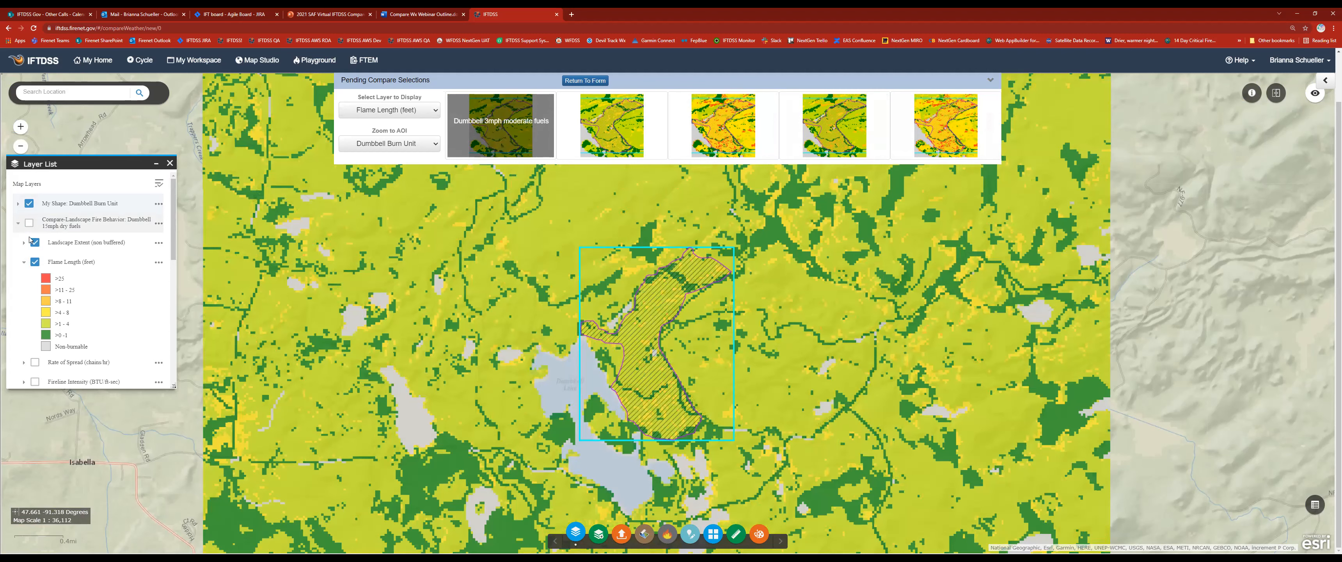
pyautogui.click(18, 223)
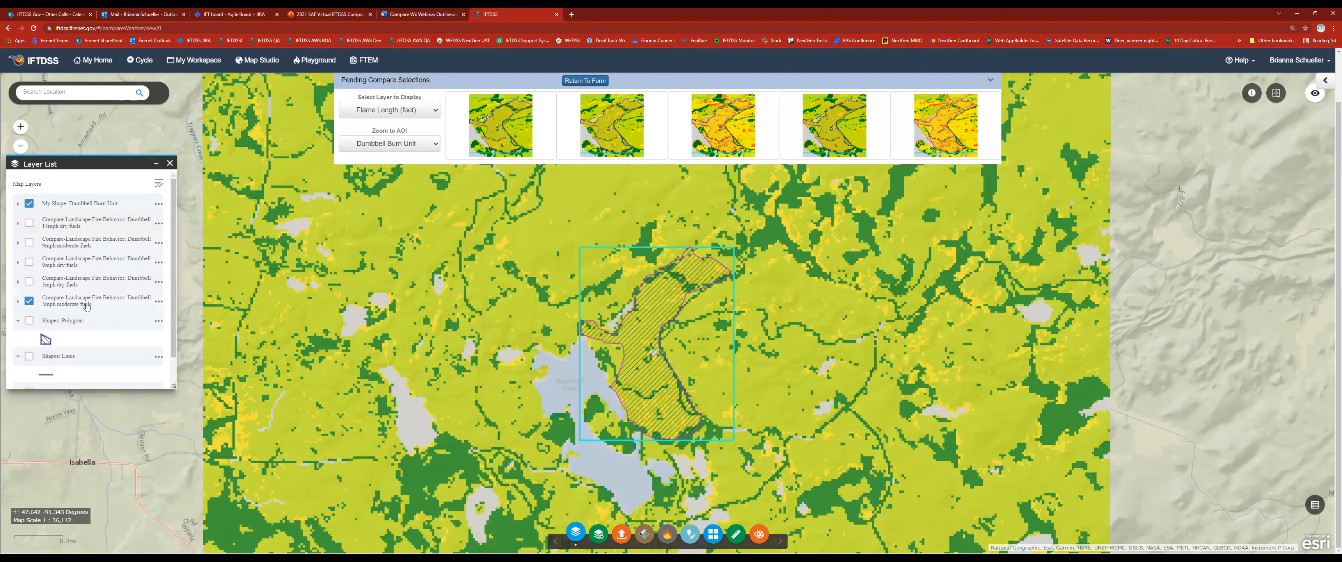
pyautogui.click(16, 303)
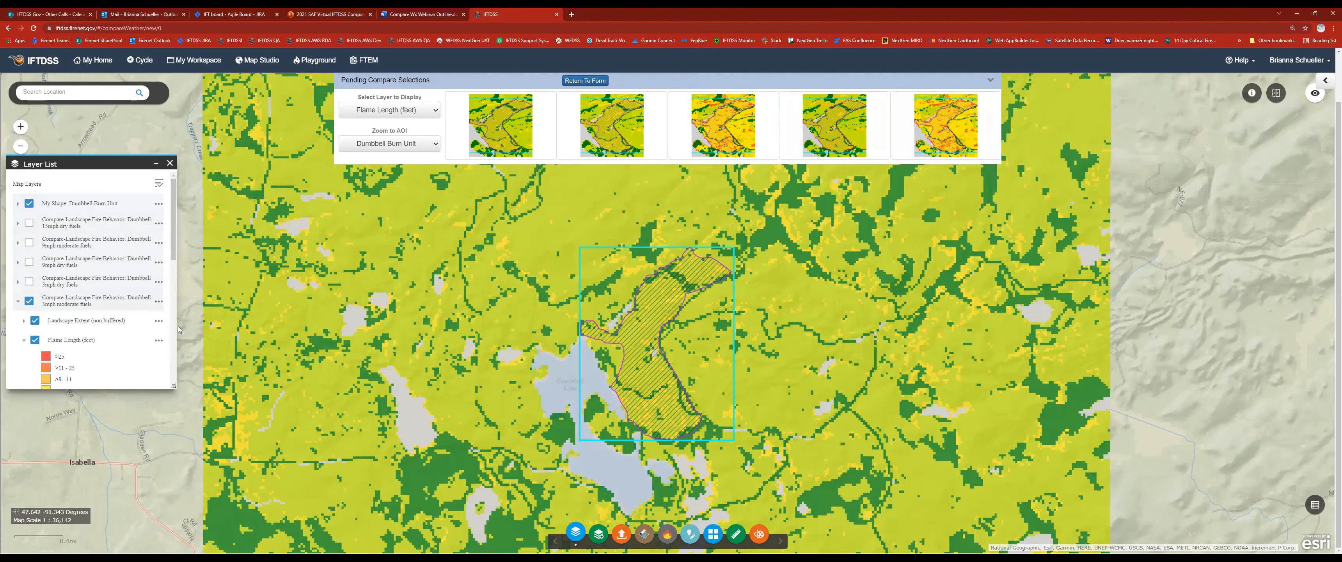
pyautogui.scroll(-1, 313, 315)
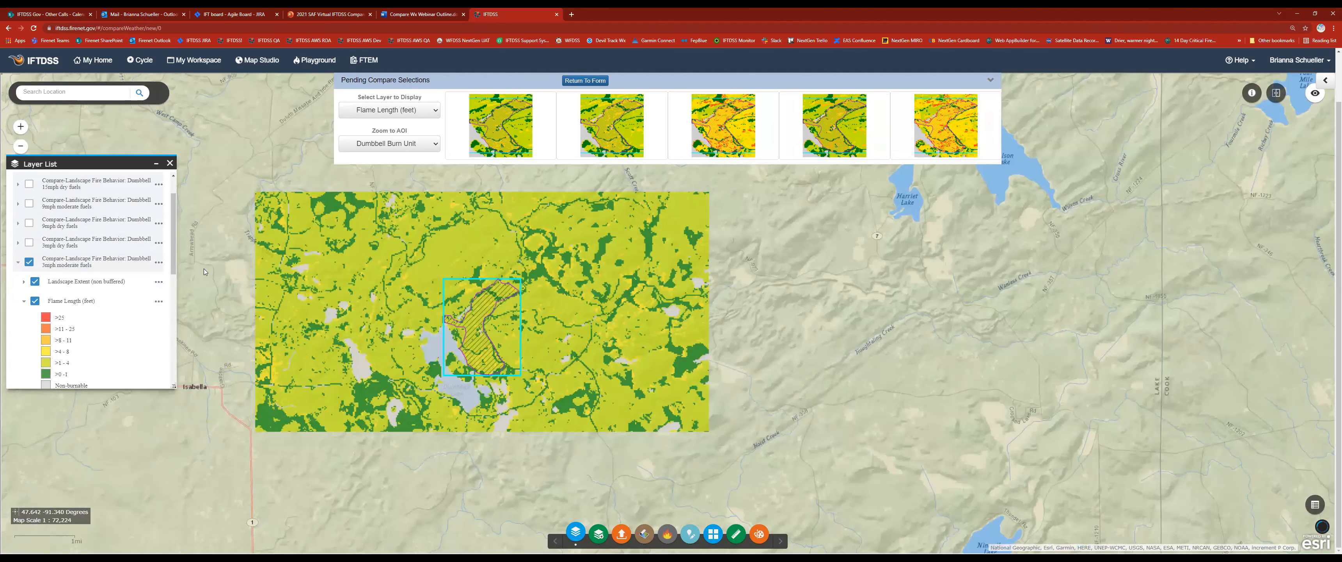
pyautogui.scroll(1, 668, 314)
pyautogui.moveTo(536, 278); pyautogui.dragTo(786, 273)
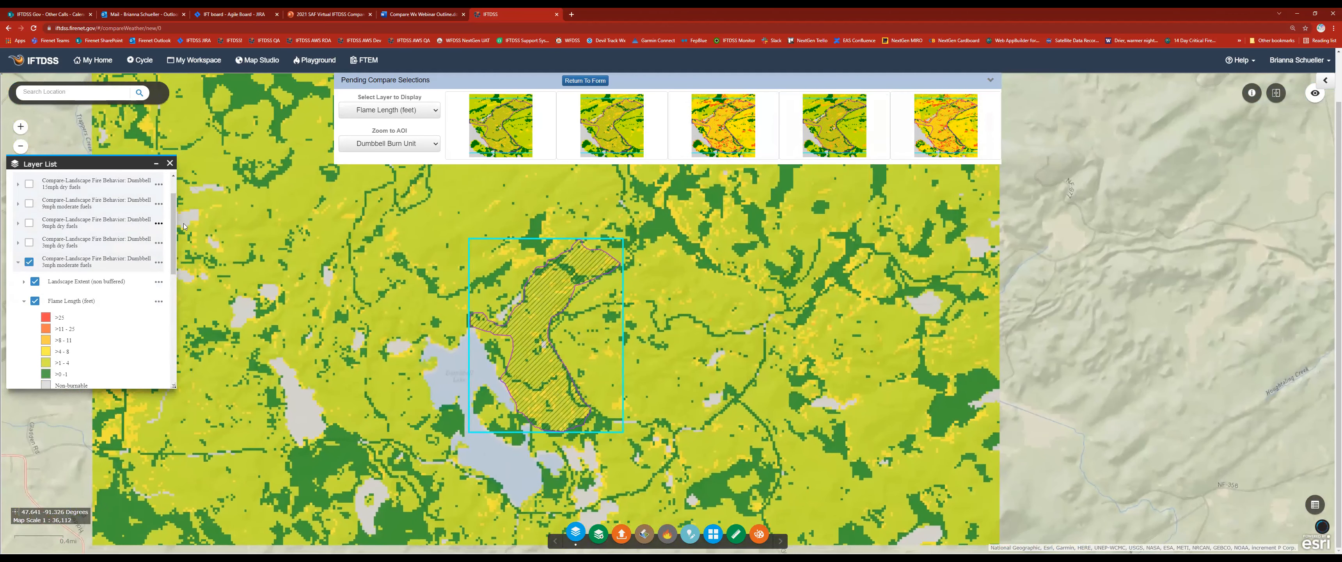
pyautogui.scroll(-2, 94, 235)
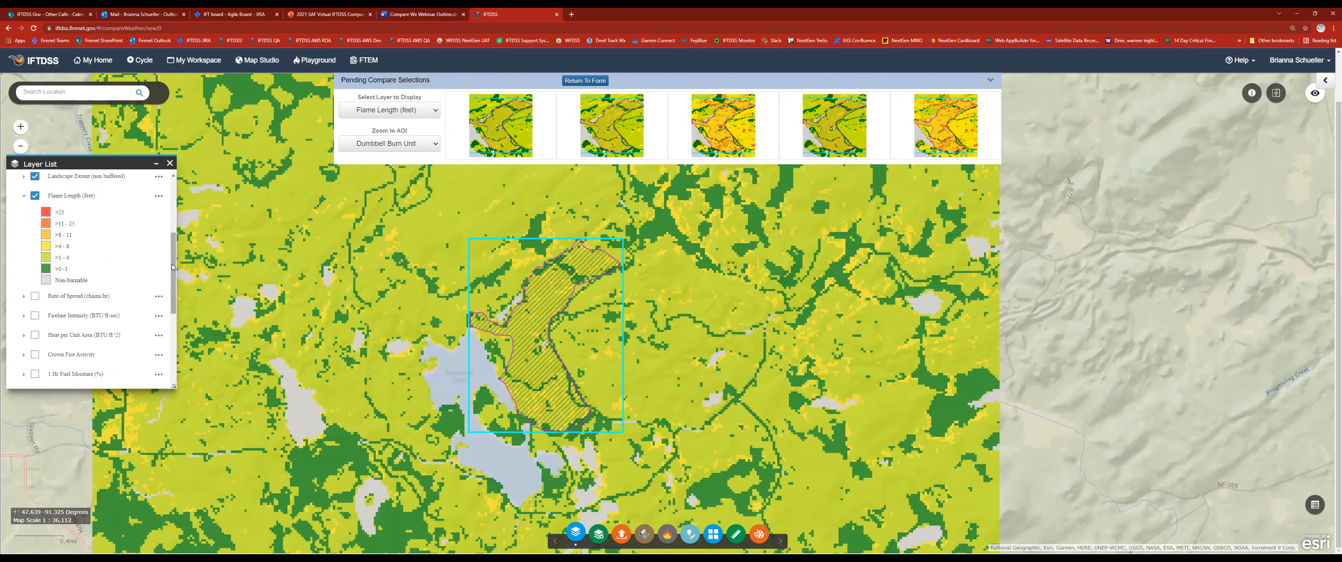
pyautogui.scroll(2, 11, 241)
pyautogui.click(17, 240)
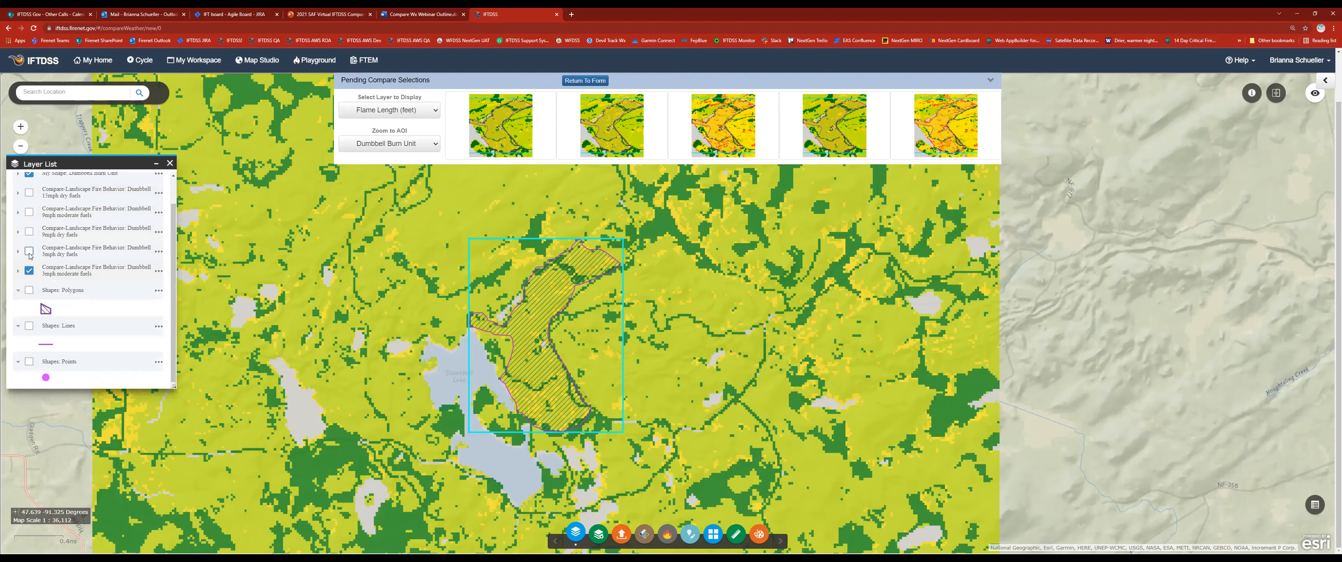
# - Turn on the Dumbbell 3mph dry fuels layer and swipe its Flame Length (feet) layer against the 3mph moderate fuels output
pyautogui.click(30, 252)
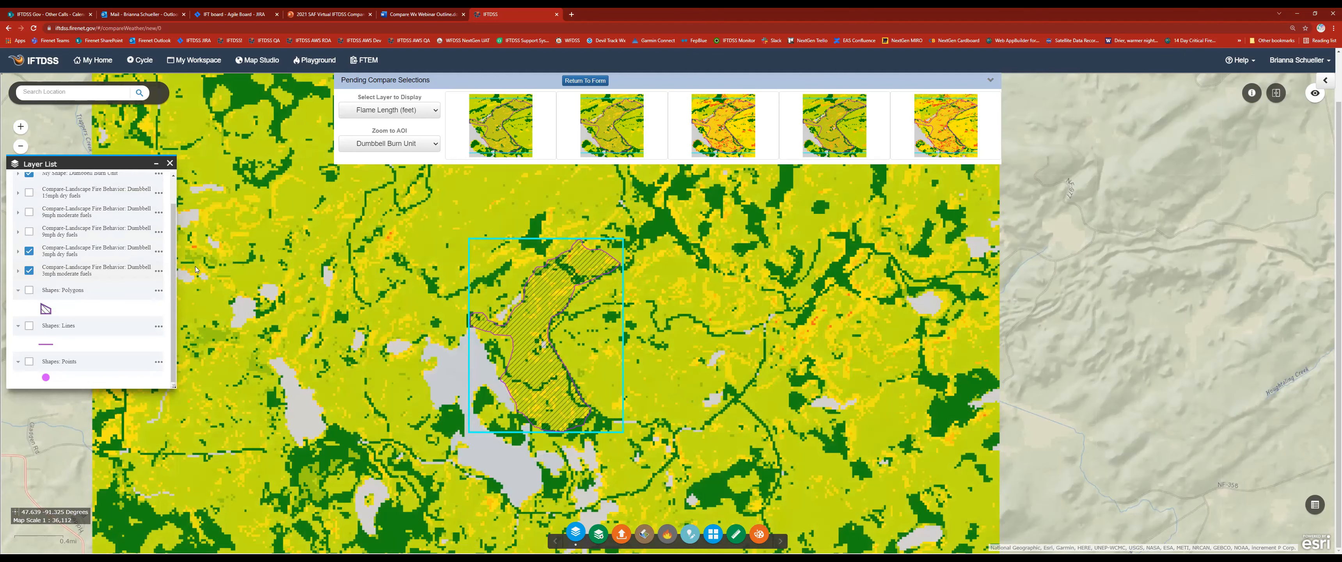
pyautogui.moveTo(706, 294); pyautogui.dragTo(764, 283)
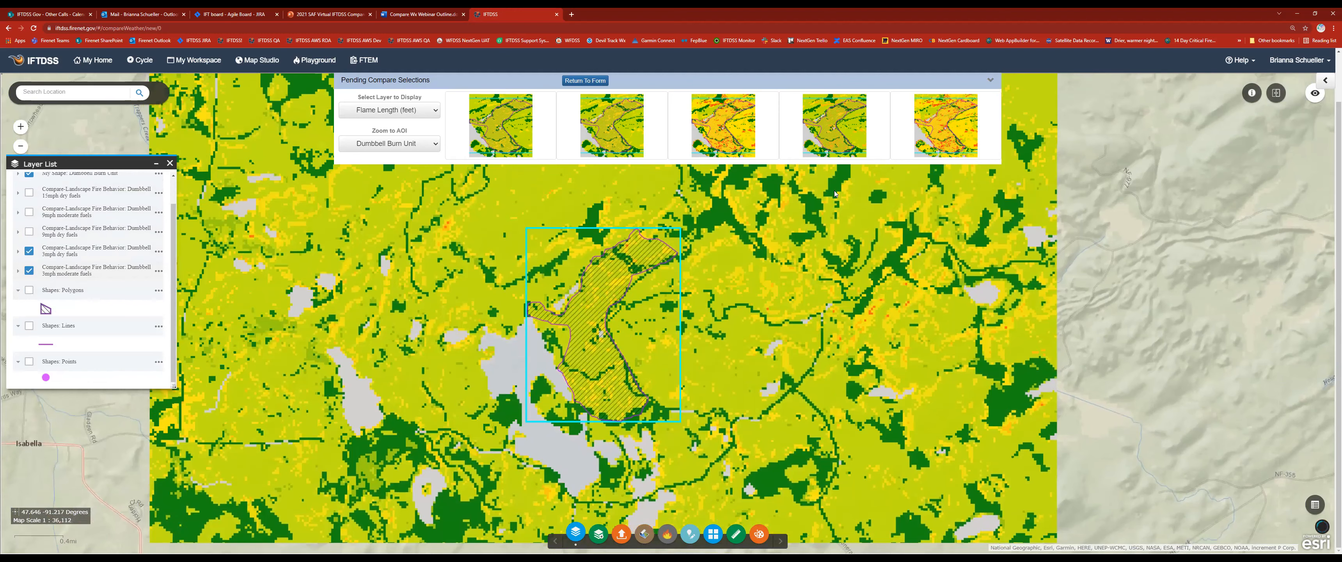
pyautogui.click(990, 81)
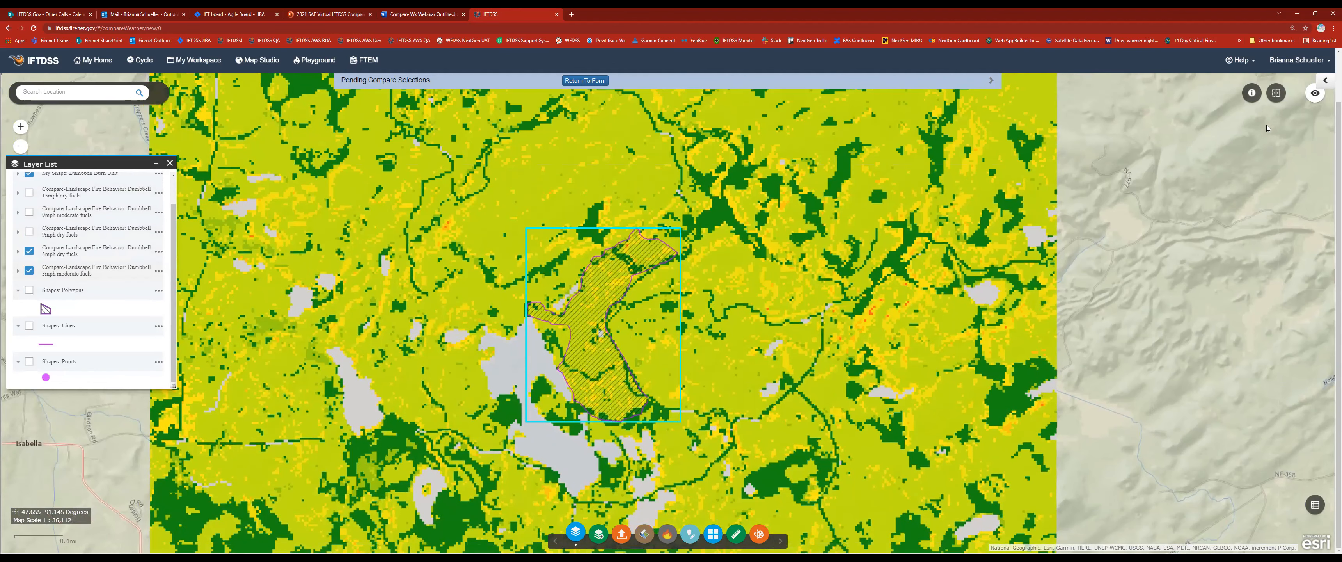
pyautogui.click(1275, 95)
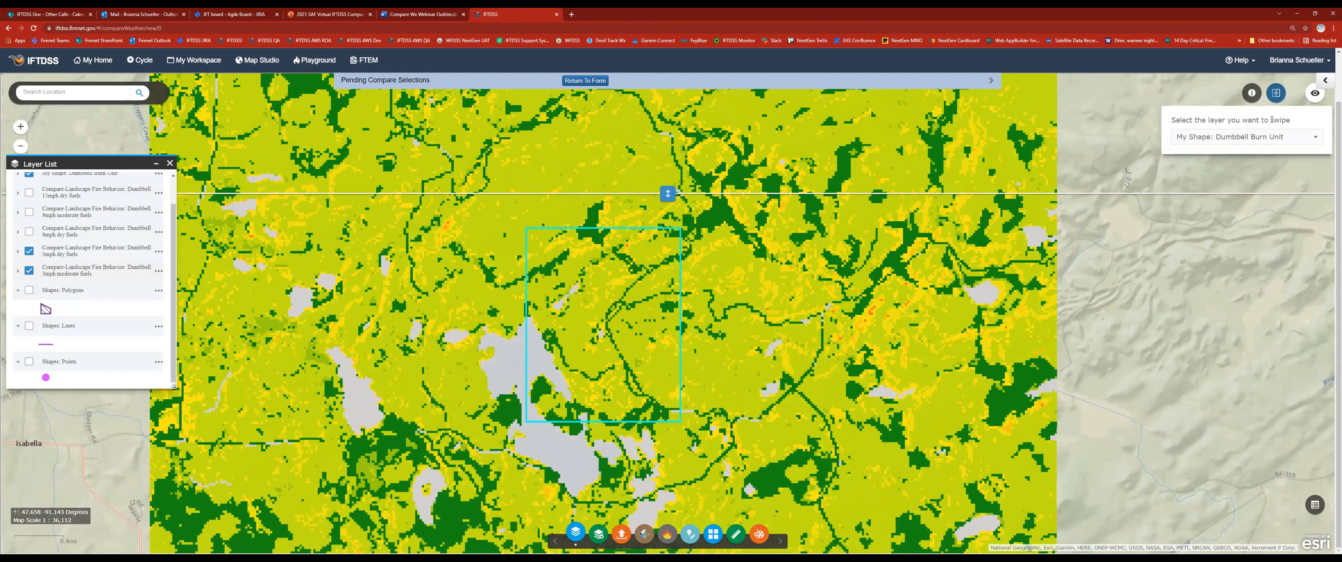
pyautogui.click(1297, 140)
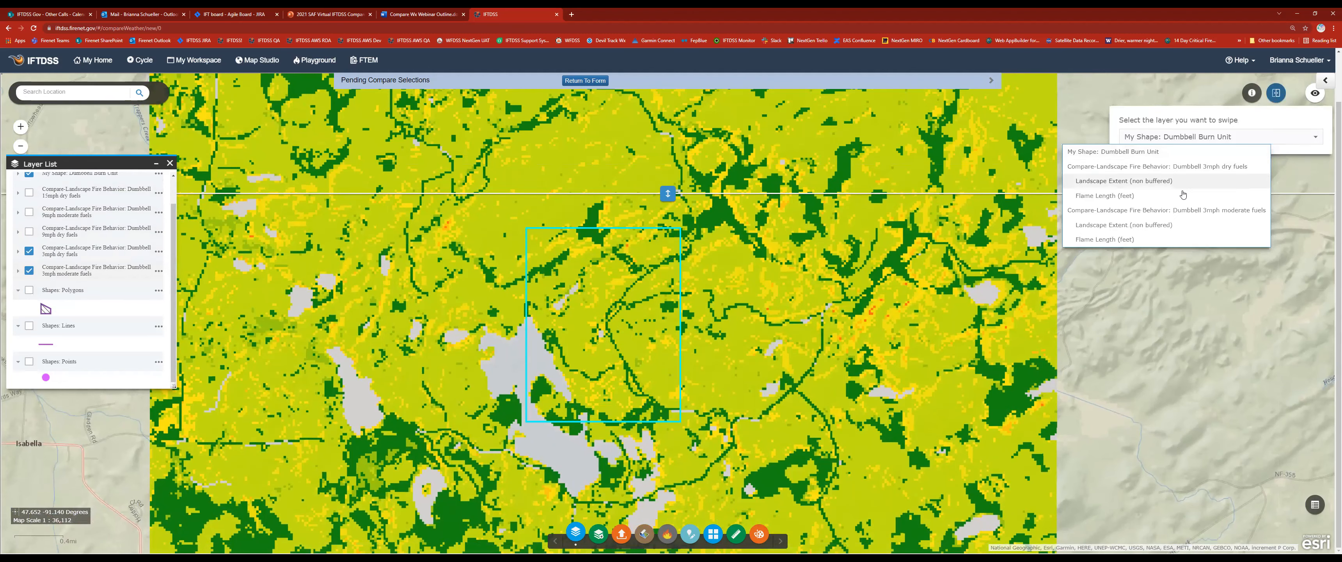
pyautogui.click(1167, 195)
pyautogui.moveTo(668, 193); pyautogui.dragTo(669, 261)
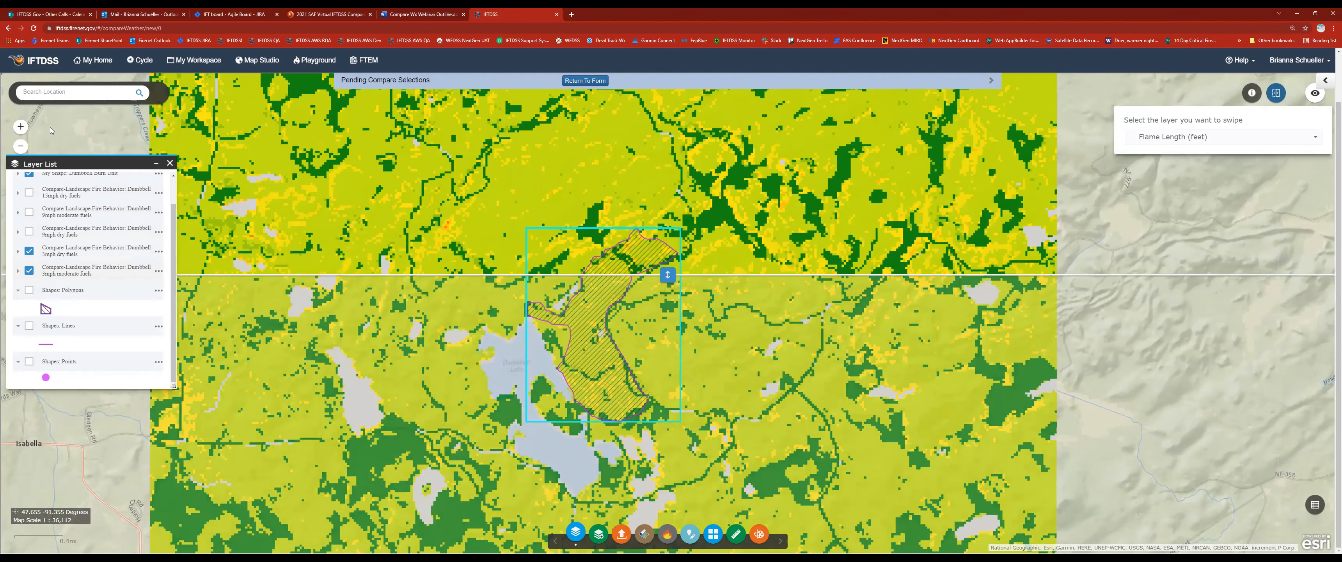
pyautogui.click(21, 127)
pyautogui.moveTo(610, 223)
pyautogui.mouseDown()
pyautogui.moveTo(728, 284)
pyautogui.moveTo(677, 261)
pyautogui.moveTo(679, 223)
pyautogui.moveTo(683, 292)
pyautogui.mouseUp()
pyautogui.moveTo(686, 318); pyautogui.dragTo(689, 295)
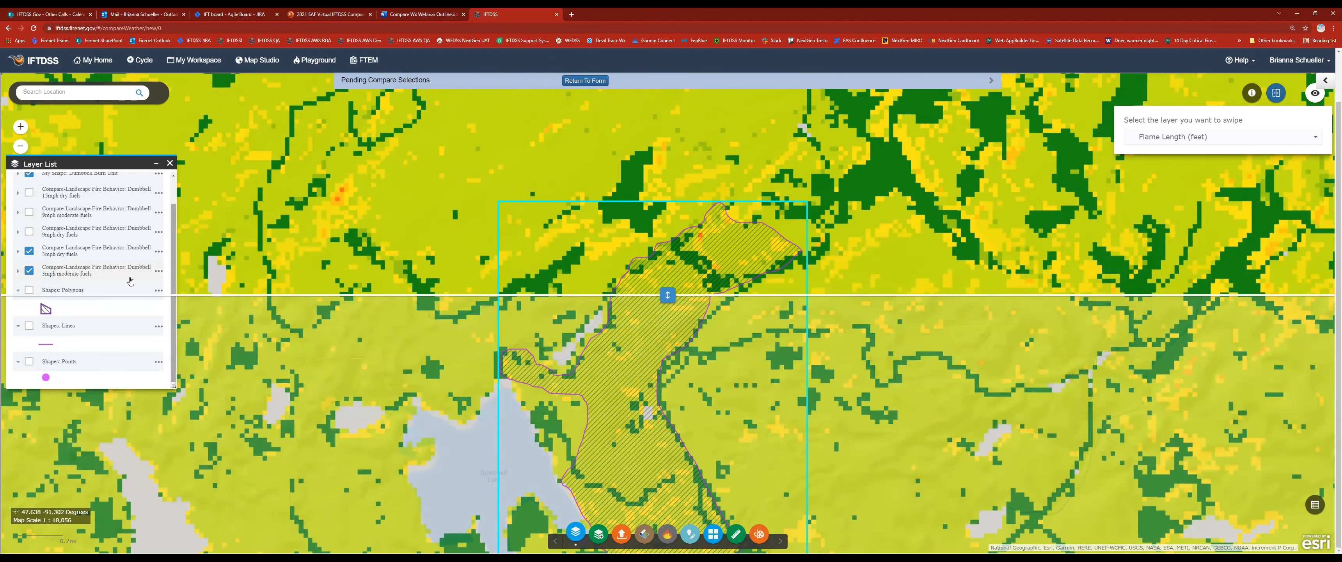
# - Replace the Dumbbell 3mph dry fuels layer with the 15mph dry fuels layer on the map
pyautogui.click(19, 251)
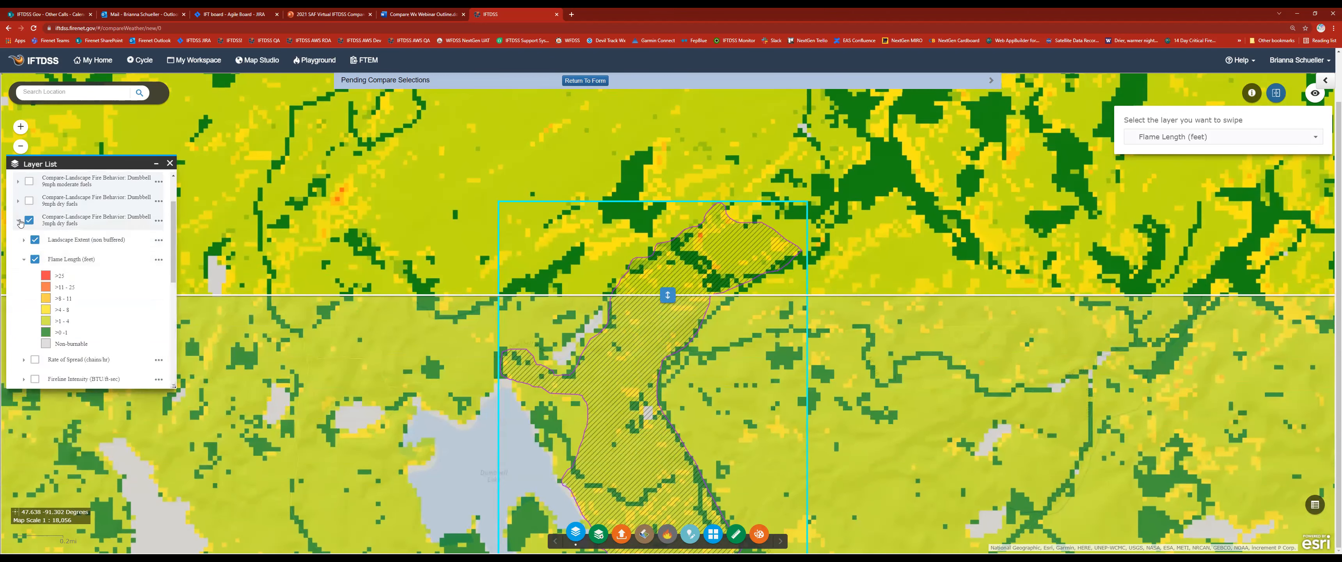
pyautogui.click(20, 221)
pyautogui.click(29, 251)
pyautogui.click(29, 192)
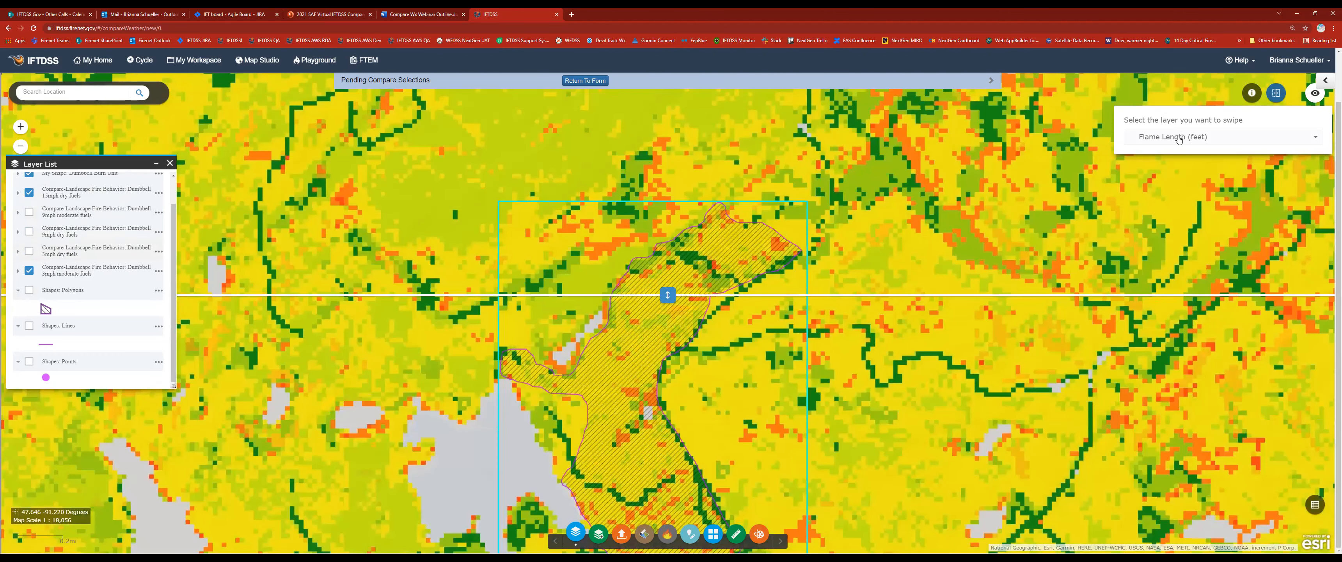
pyautogui.click(1179, 138)
pyautogui.click(1175, 211)
pyautogui.moveTo(667, 295); pyautogui.dragTo(667, 356)
pyautogui.click(1218, 139)
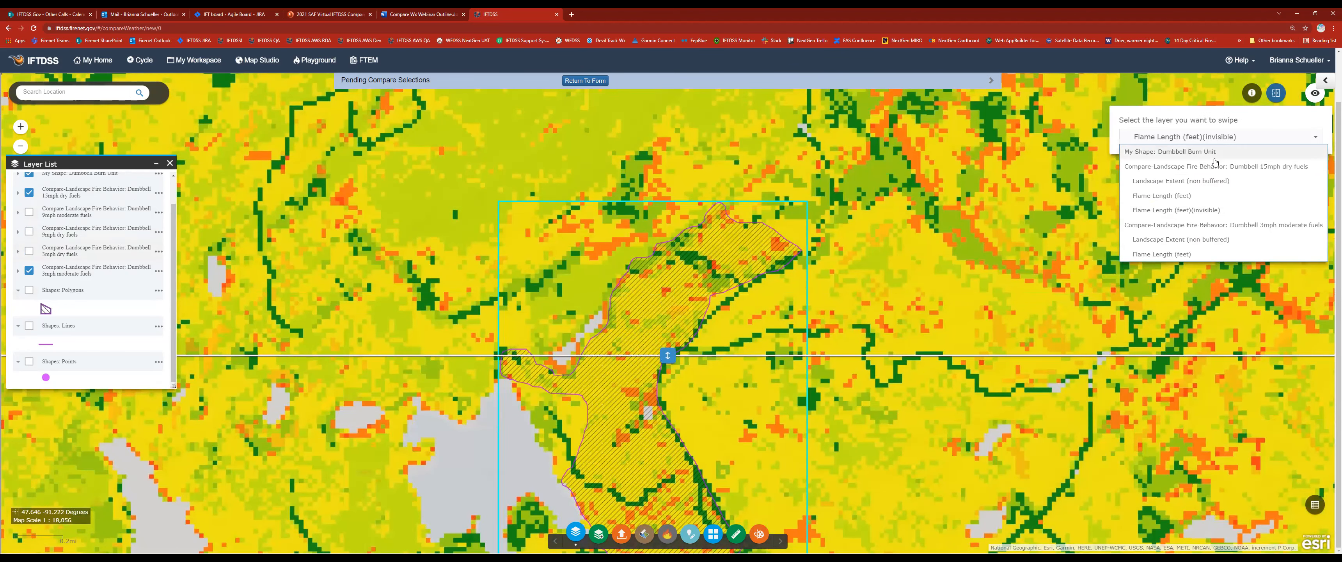
pyautogui.click(1198, 251)
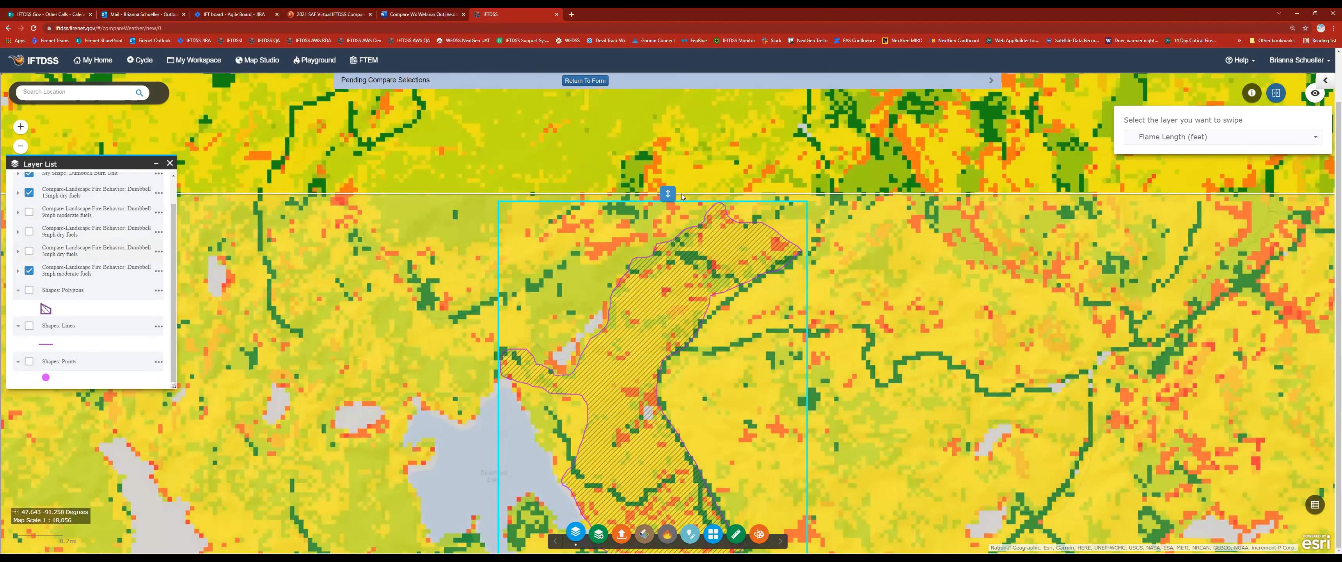
# - Swipe the Dumbbell 15mph dry fuels Flame Length (feet) layer against 3mph moderate fuels across the burn unit
pyautogui.click(1181, 132)
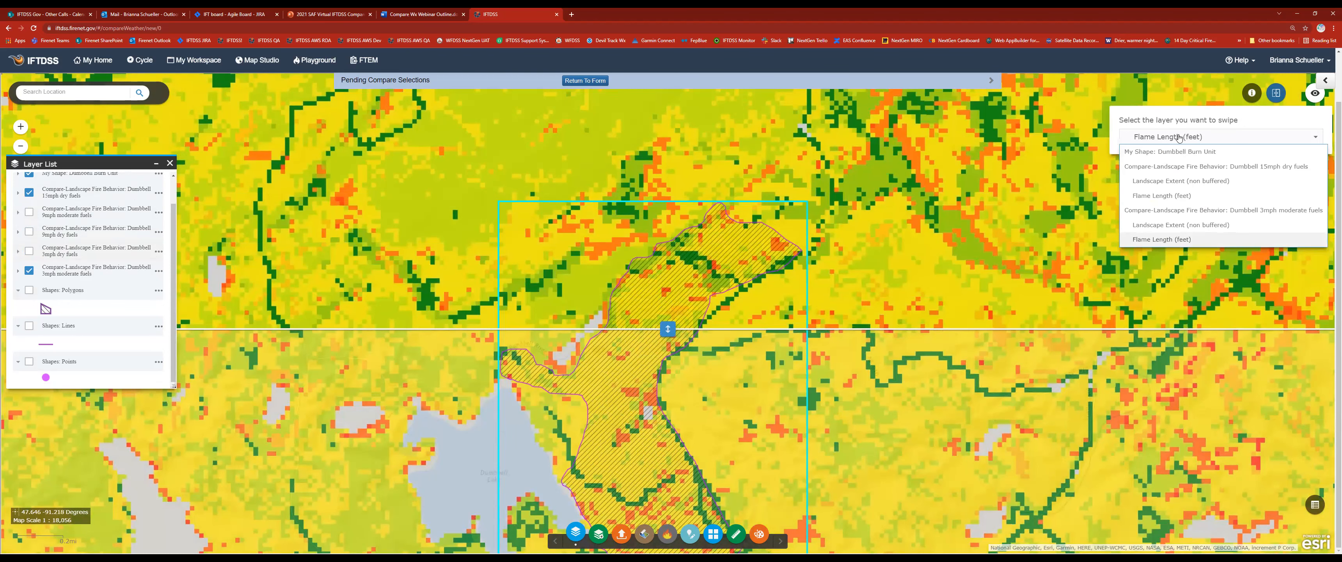
pyautogui.click(1195, 196)
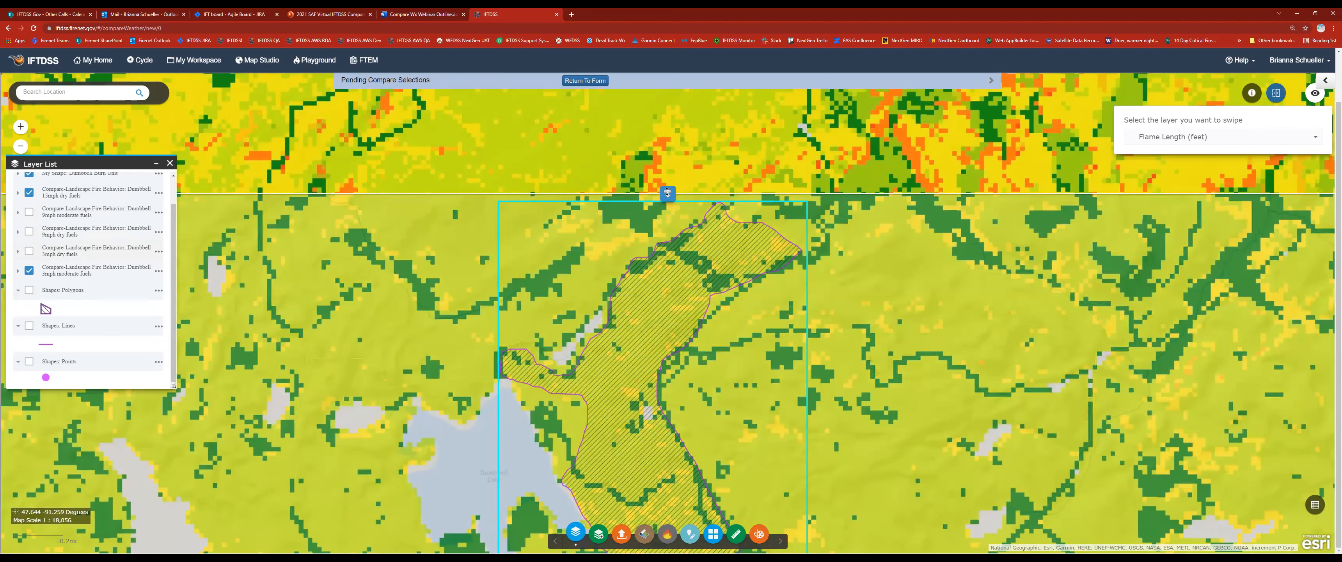
pyautogui.moveTo(667, 193); pyautogui.dragTo(734, 407)
pyautogui.moveTo(896, 262); pyautogui.dragTo(899, 167)
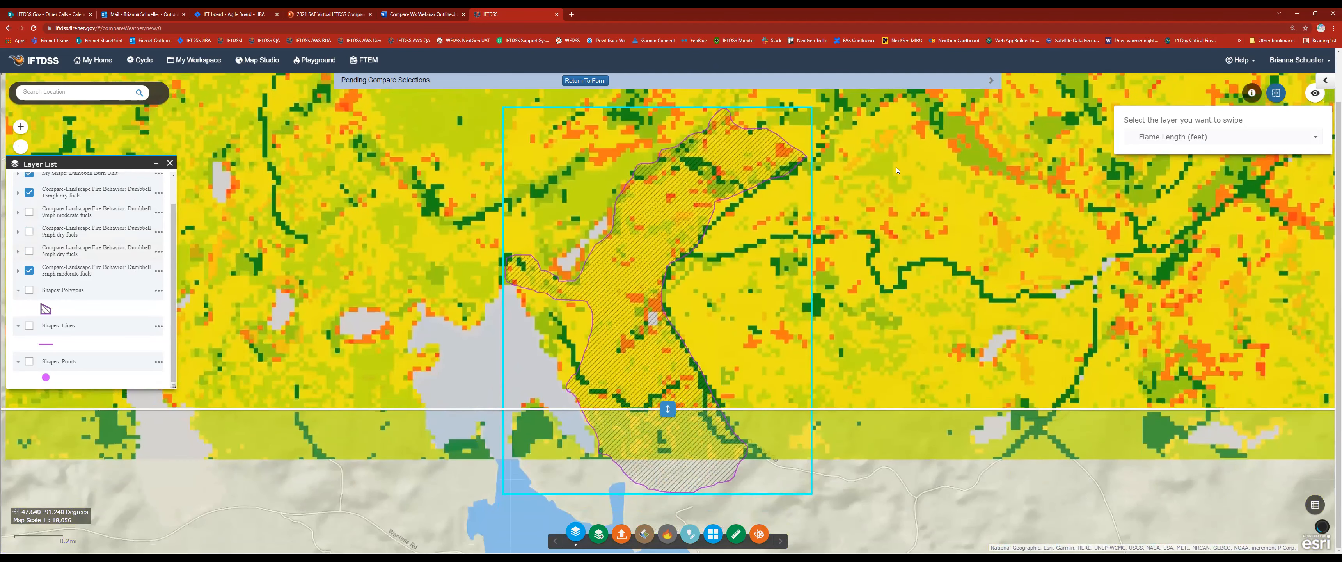
# - Filter the available landscapes by map extent, add Dumbbell Burn Unit LF16 to the map, and turn off the layer swipe
pyautogui.click(645, 534)
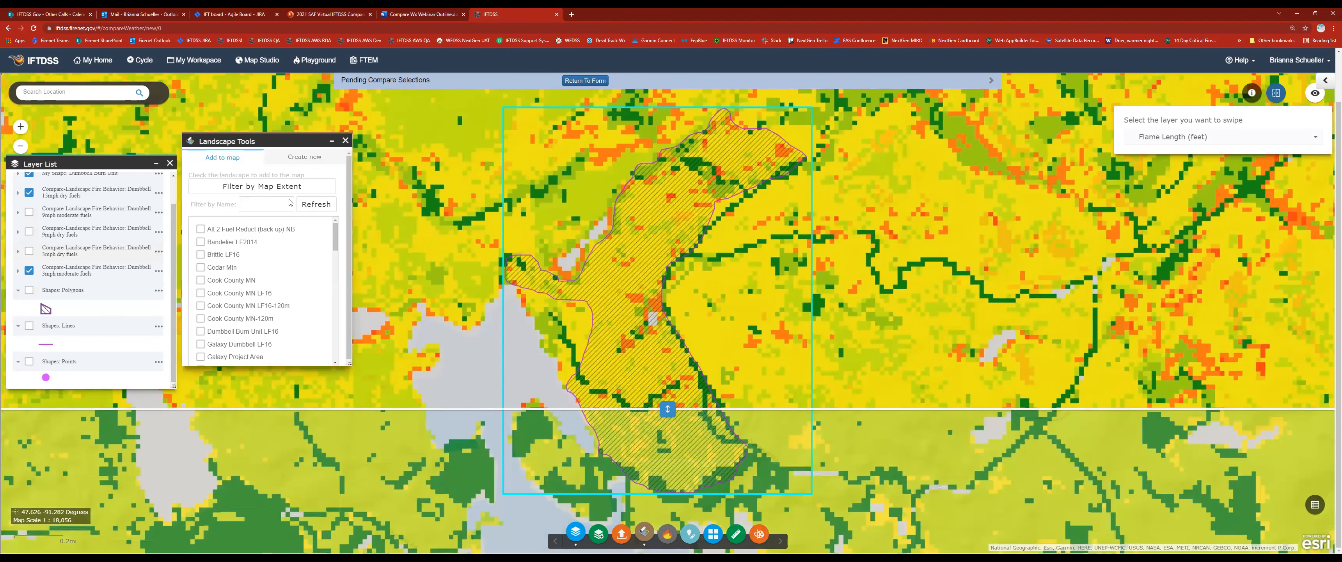
pyautogui.click(245, 186)
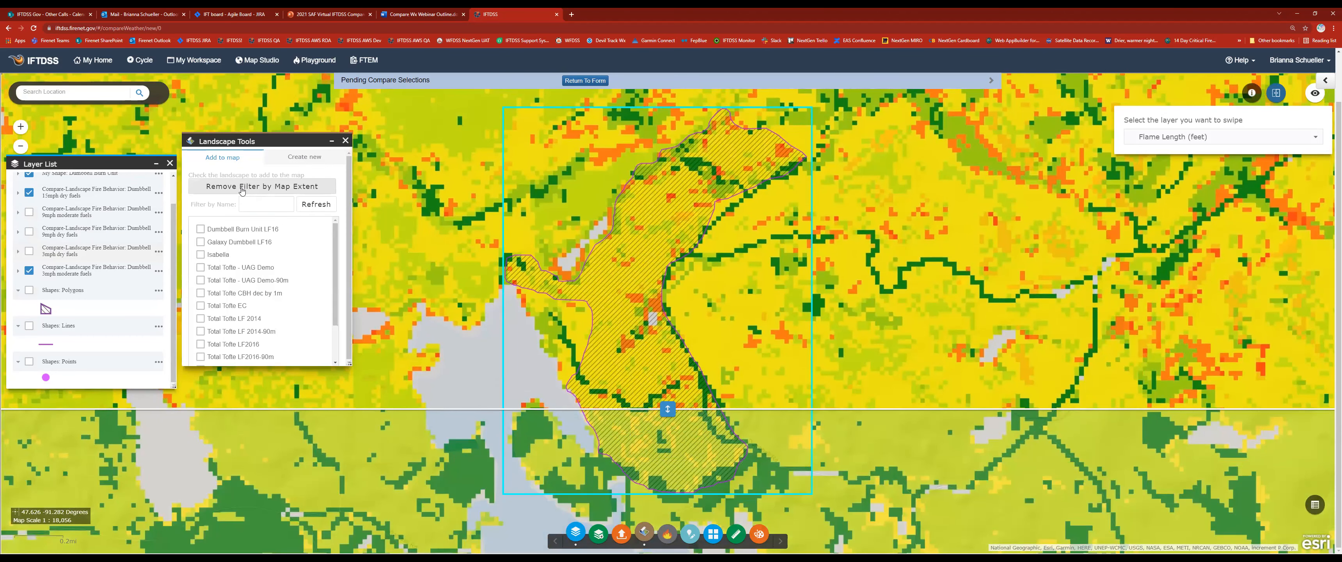
pyautogui.click(200, 230)
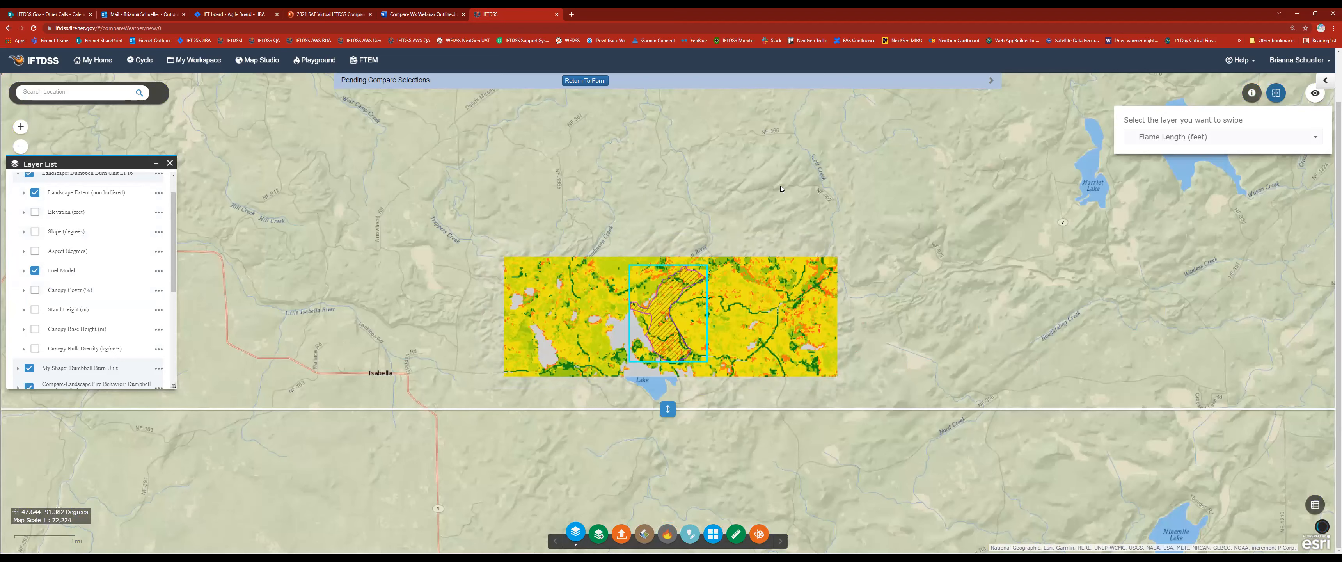
pyautogui.click(1276, 95)
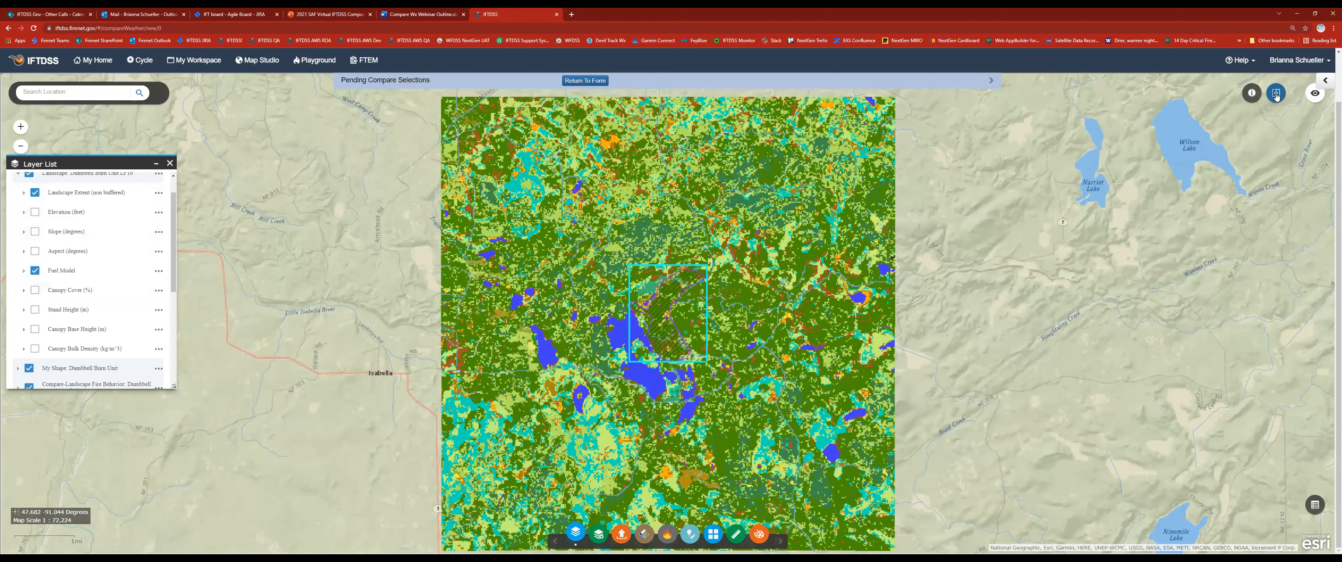
# - Identify all layers at a point in the burn unit's northern part and compare the fire behavior and landscape values
pyautogui.click(1252, 93)
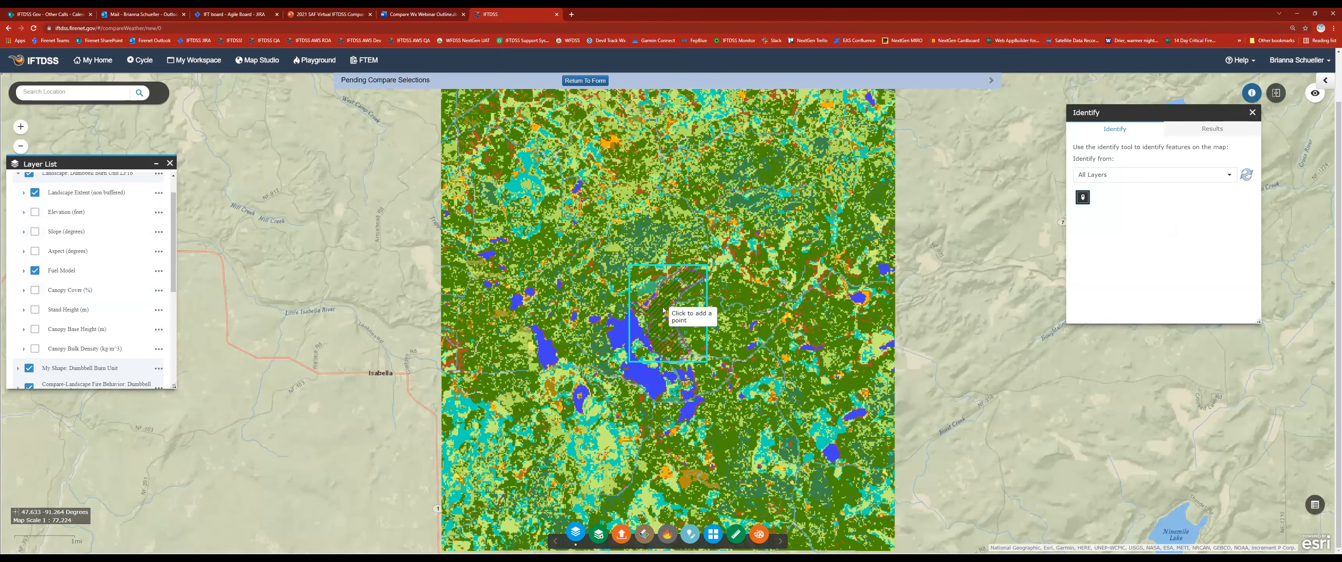
pyautogui.click(21, 128)
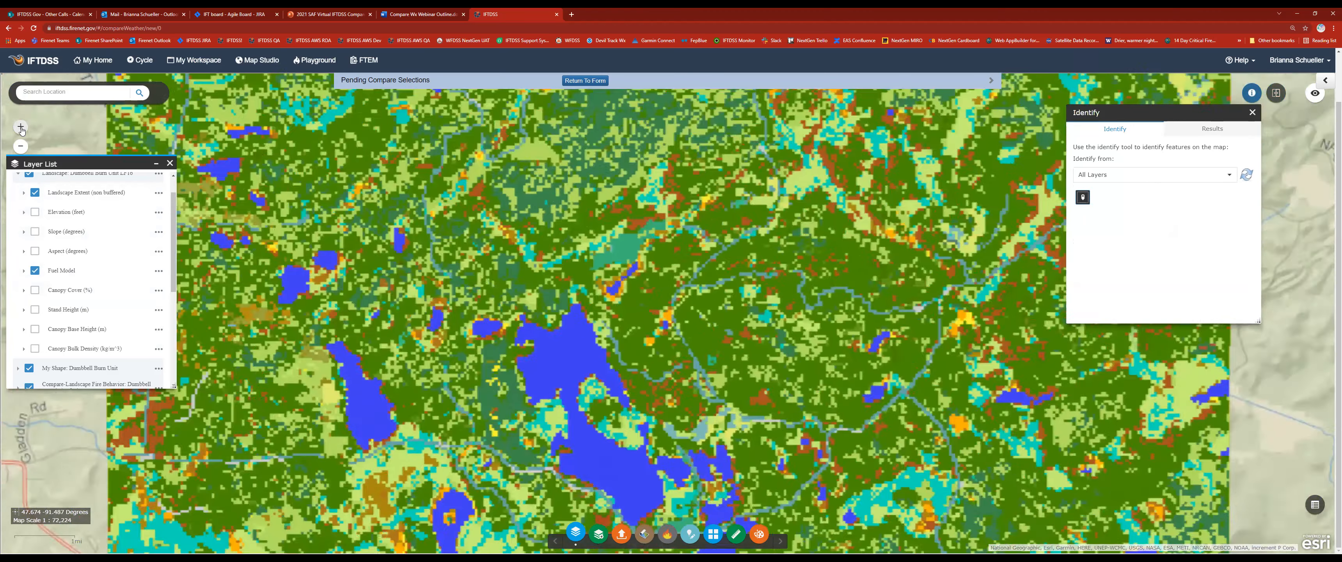
pyautogui.click(21, 128)
pyautogui.click(686, 209)
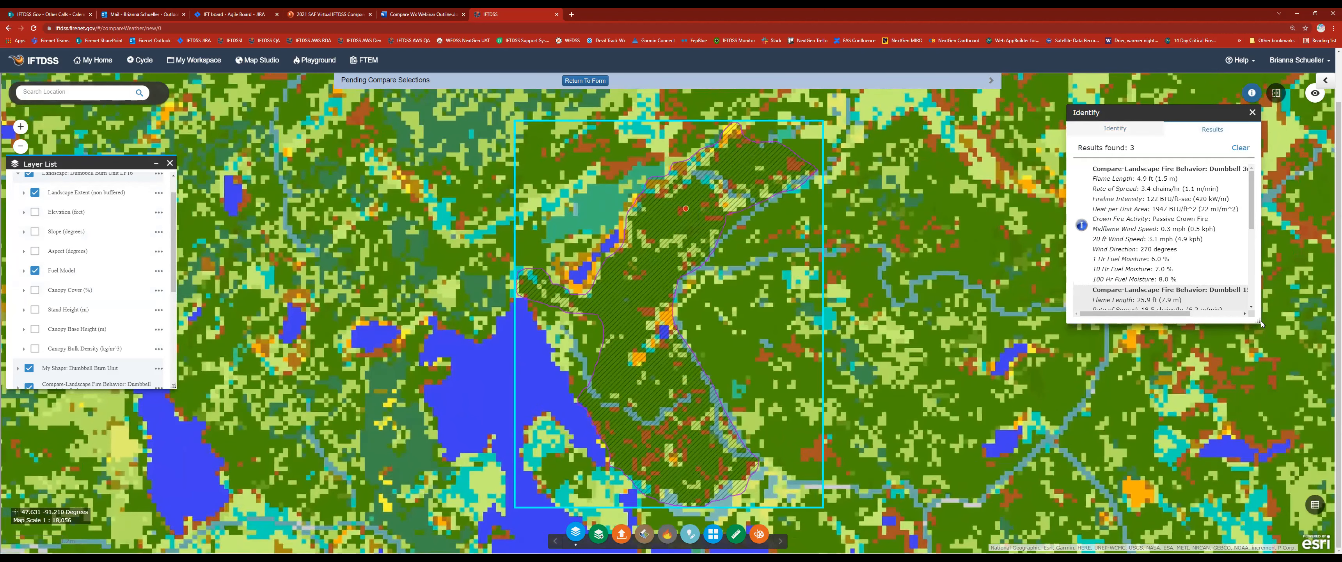
pyautogui.moveTo(1259, 322); pyautogui.dragTo(1311, 415)
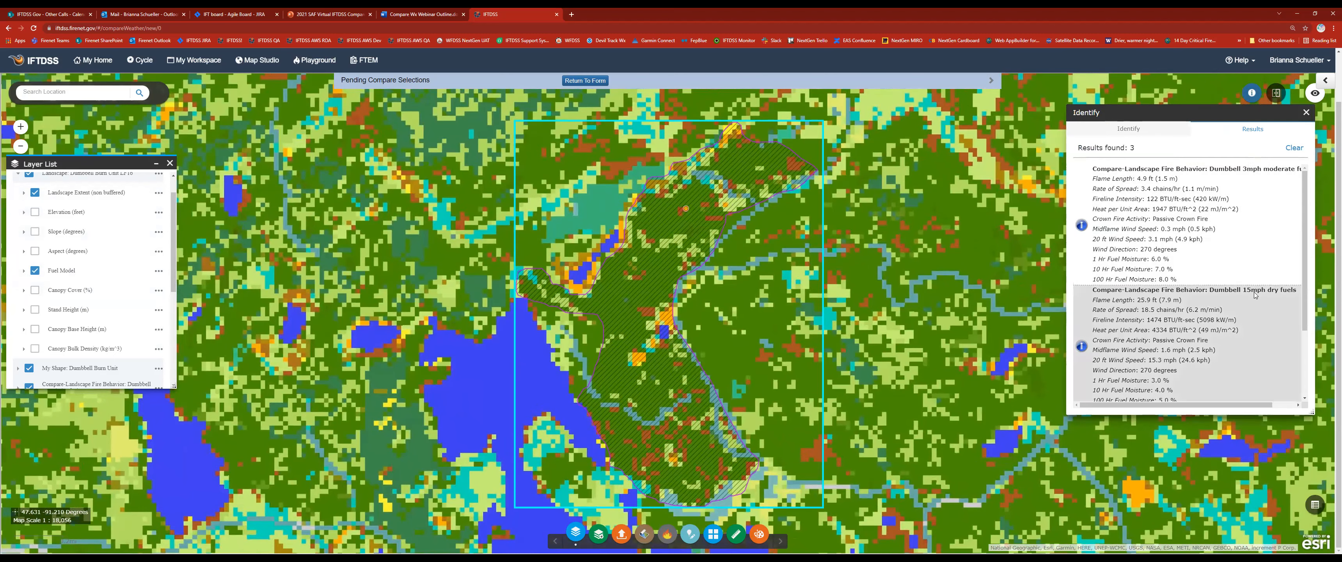
pyautogui.scroll(-2, 1293, 276)
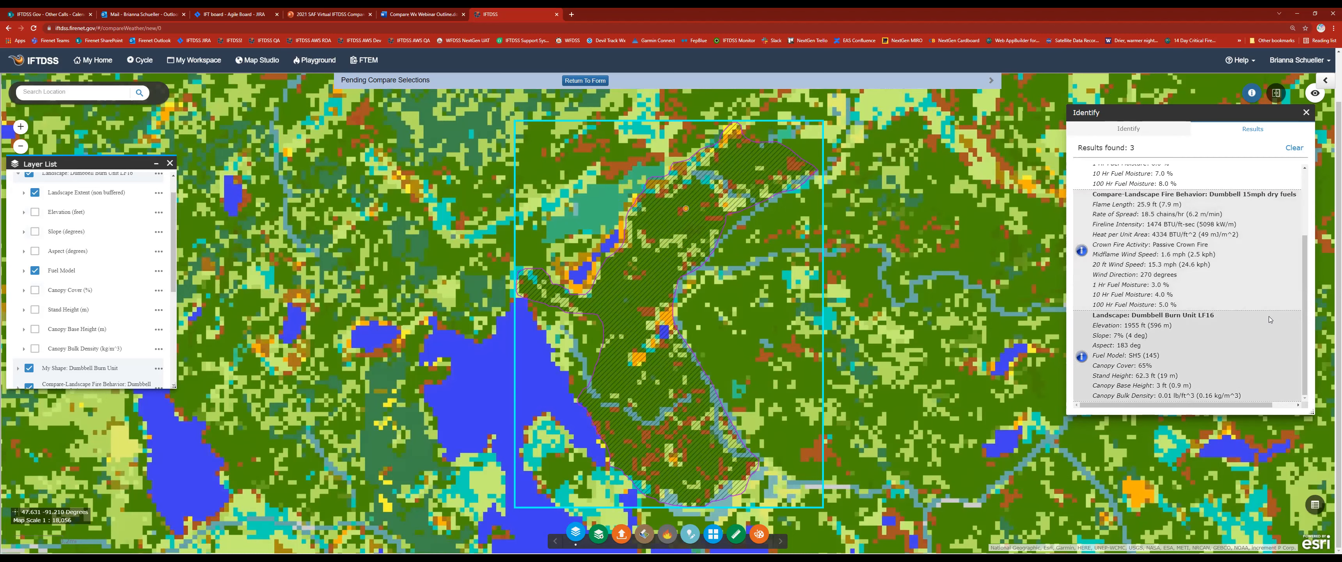
pyautogui.scroll(3, 1190, 265)
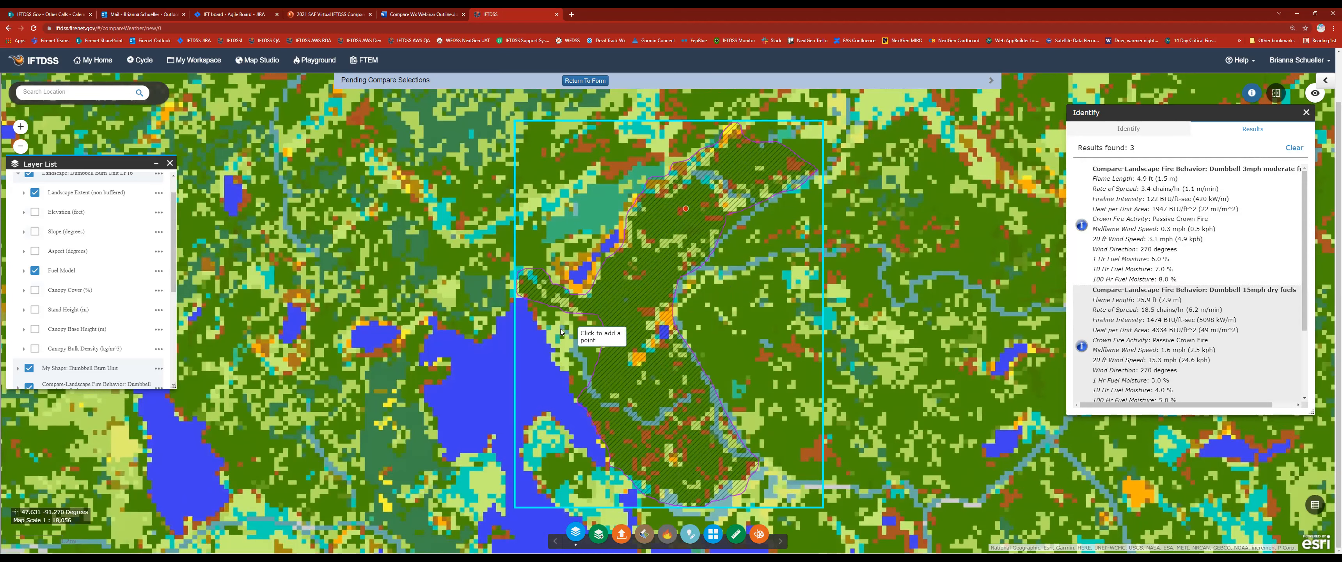
# - Expand the pending compare selections on the map, and toggle between the full map and the Compare Weather form
pyautogui.click(991, 81)
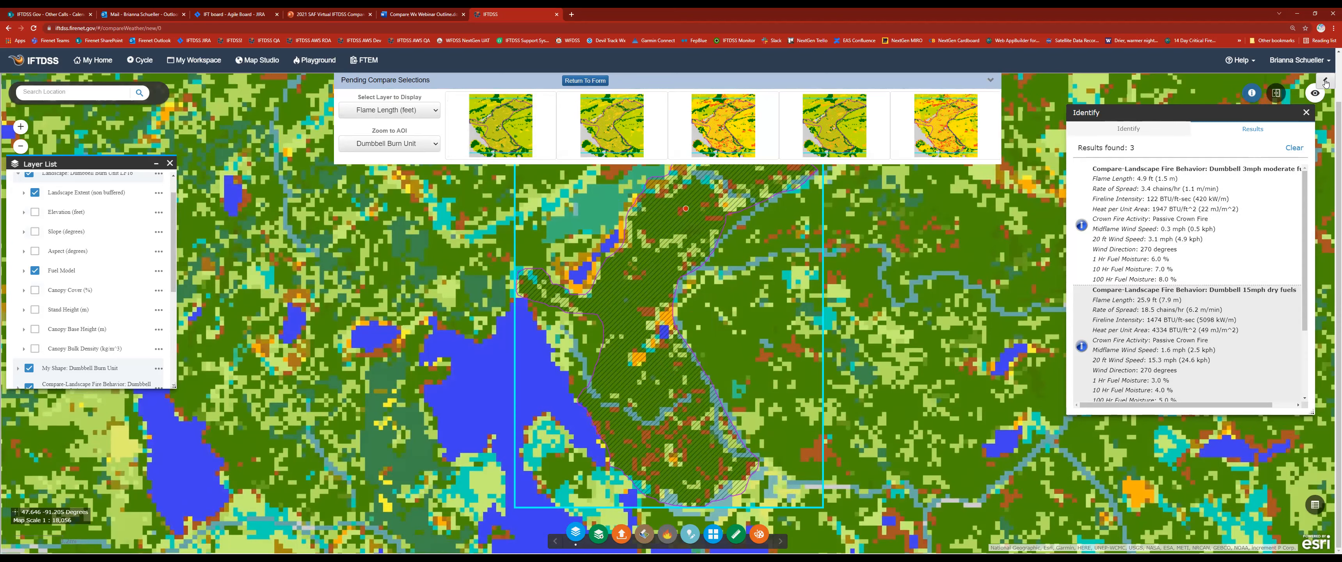
pyautogui.click(594, 82)
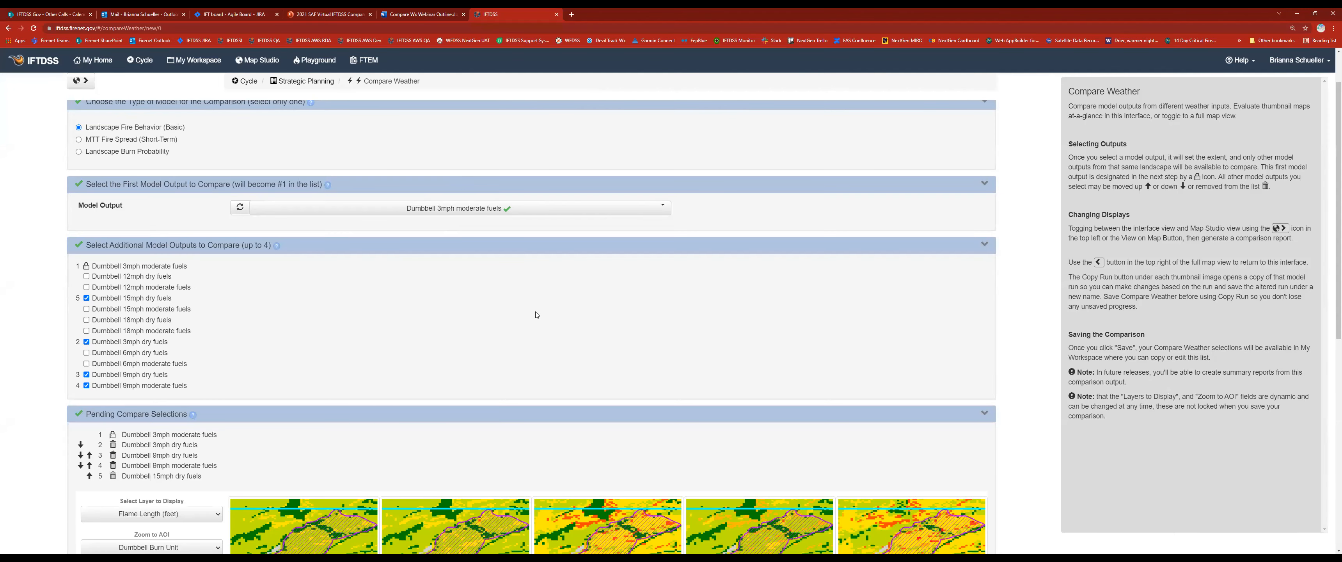
pyautogui.scroll(-3, 536, 315)
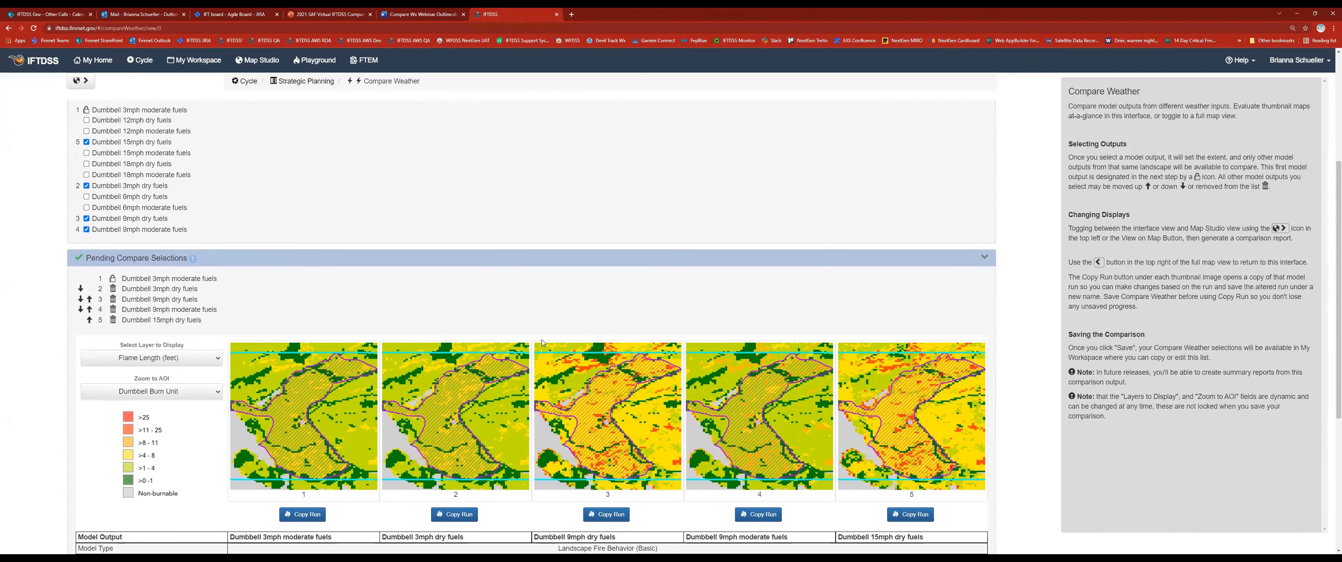
pyautogui.scroll(-2, 601, 303)
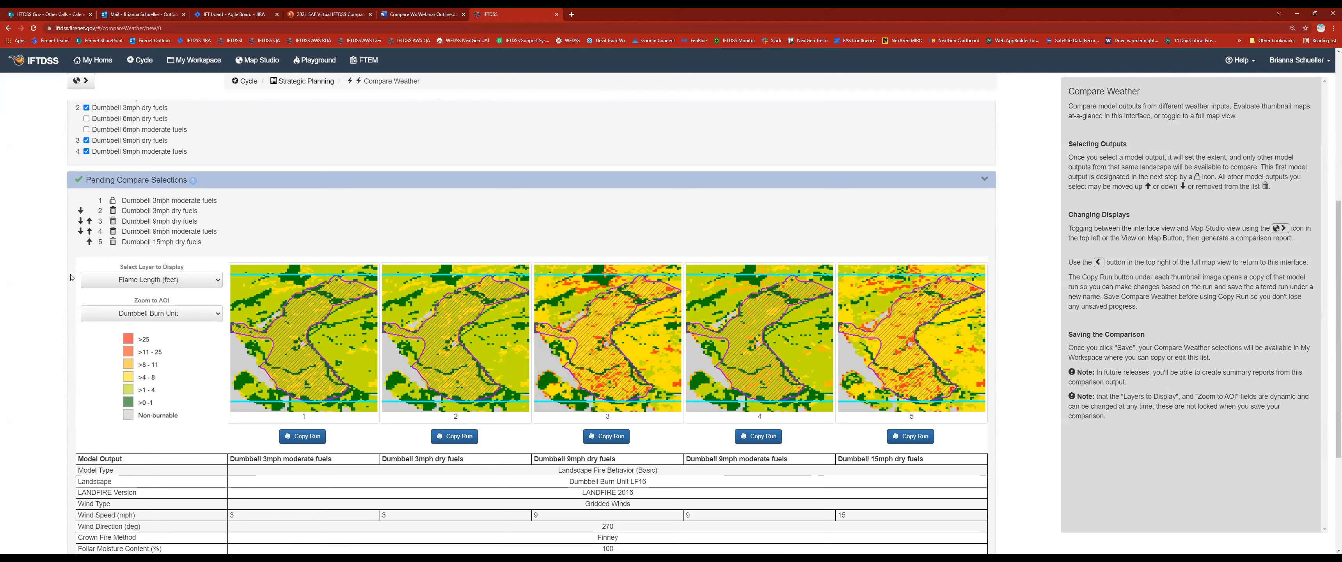
pyautogui.click(82, 80)
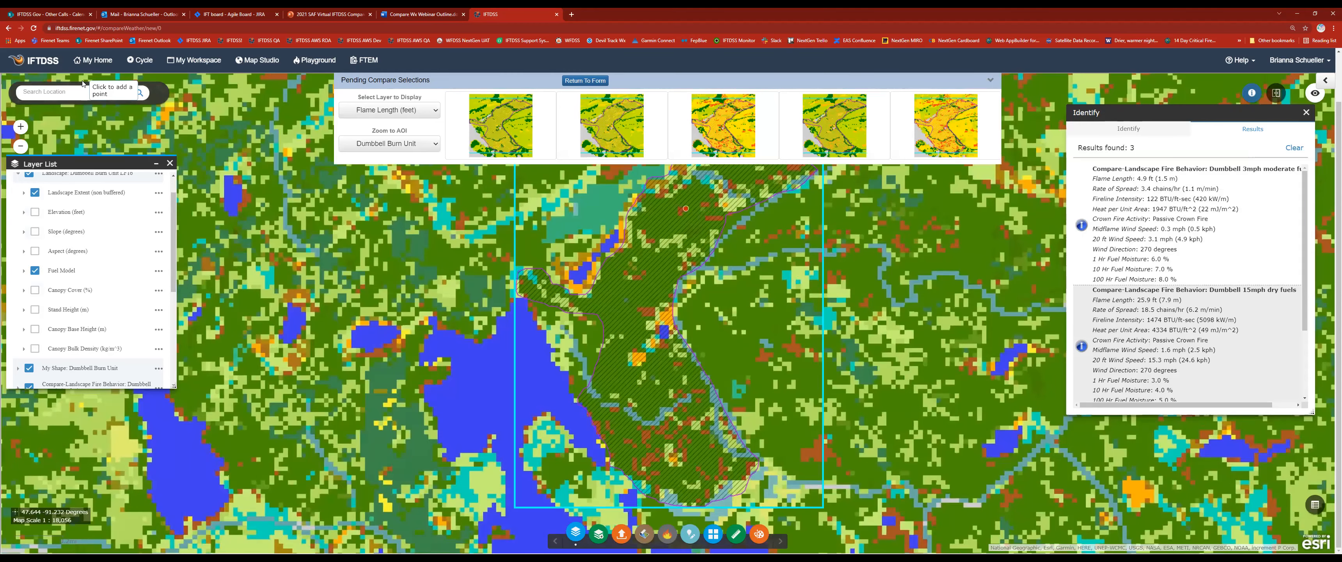
pyautogui.click(1324, 83)
# - Examine the flame length thumbnails and the table of wind and fuel moisture inputs for the selected outputs
pyautogui.scroll(-3, 701, 363)
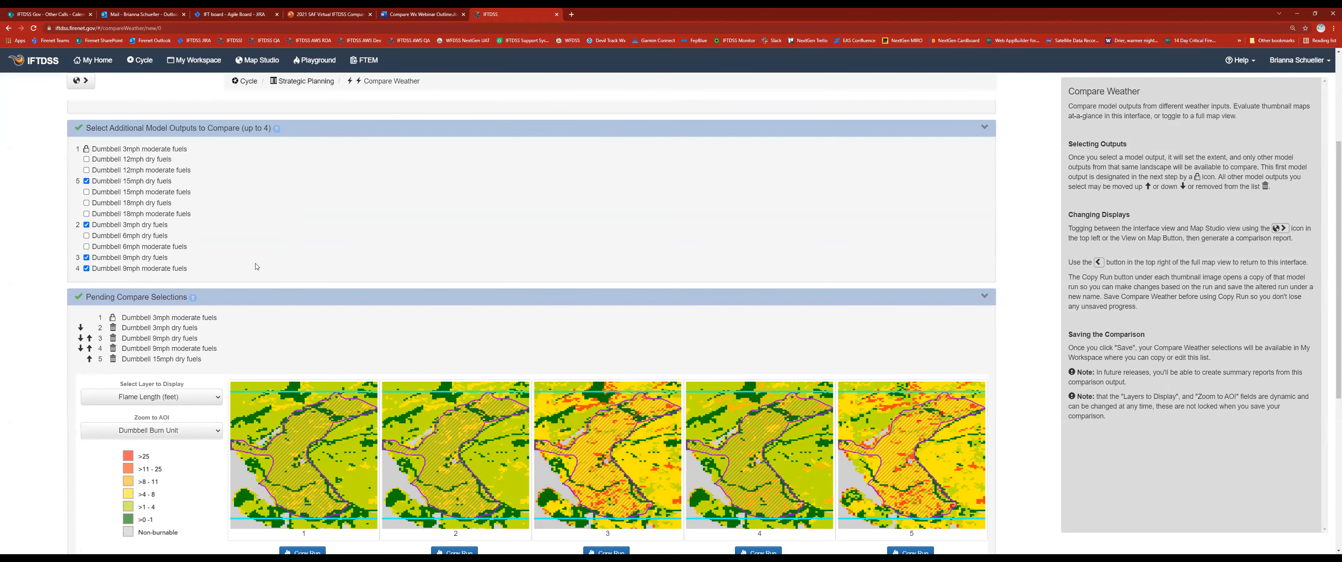
pyautogui.scroll(-2, 256, 267)
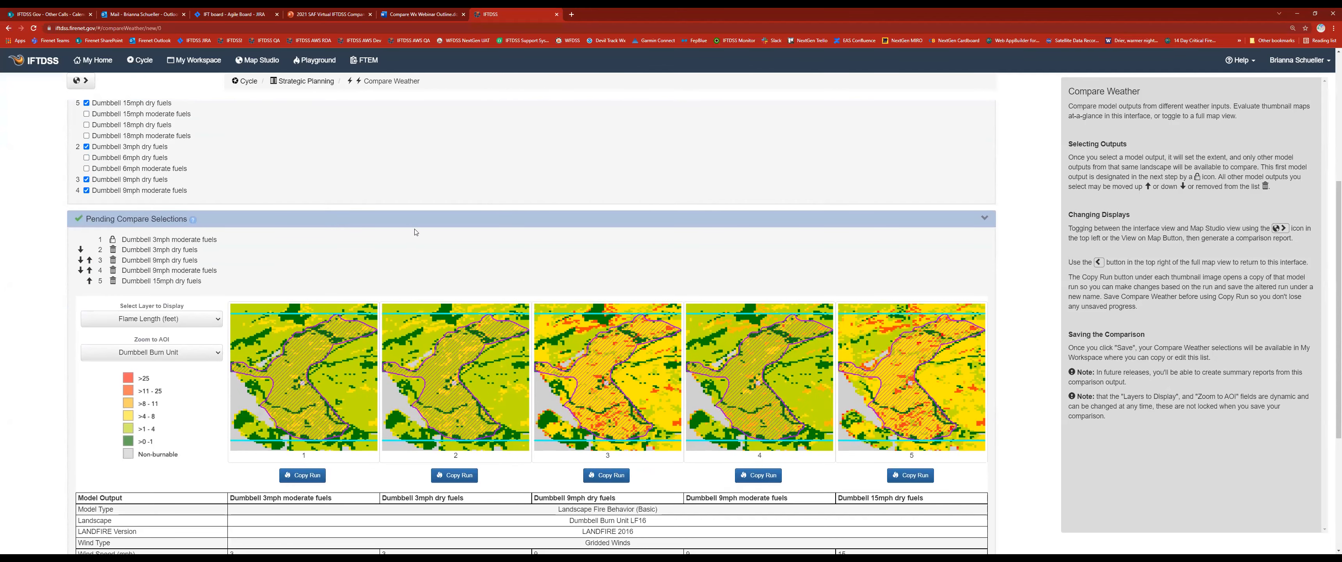
pyautogui.scroll(-5, 415, 231)
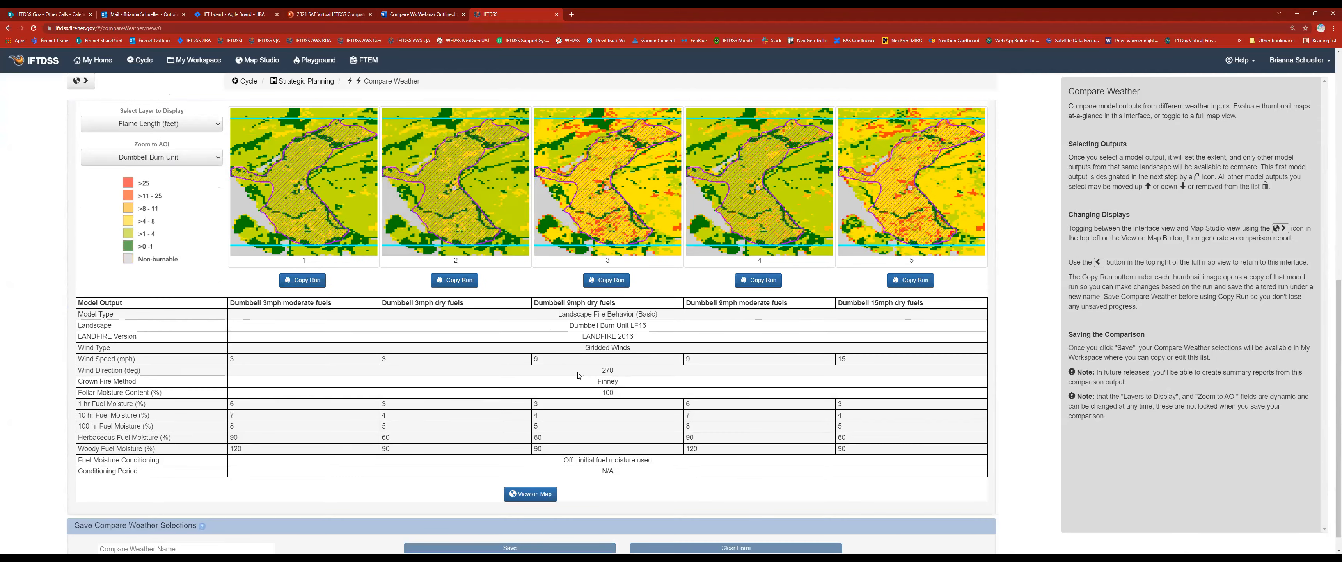
pyautogui.scroll(3, 578, 376)
pyautogui.scroll(-3, 578, 375)
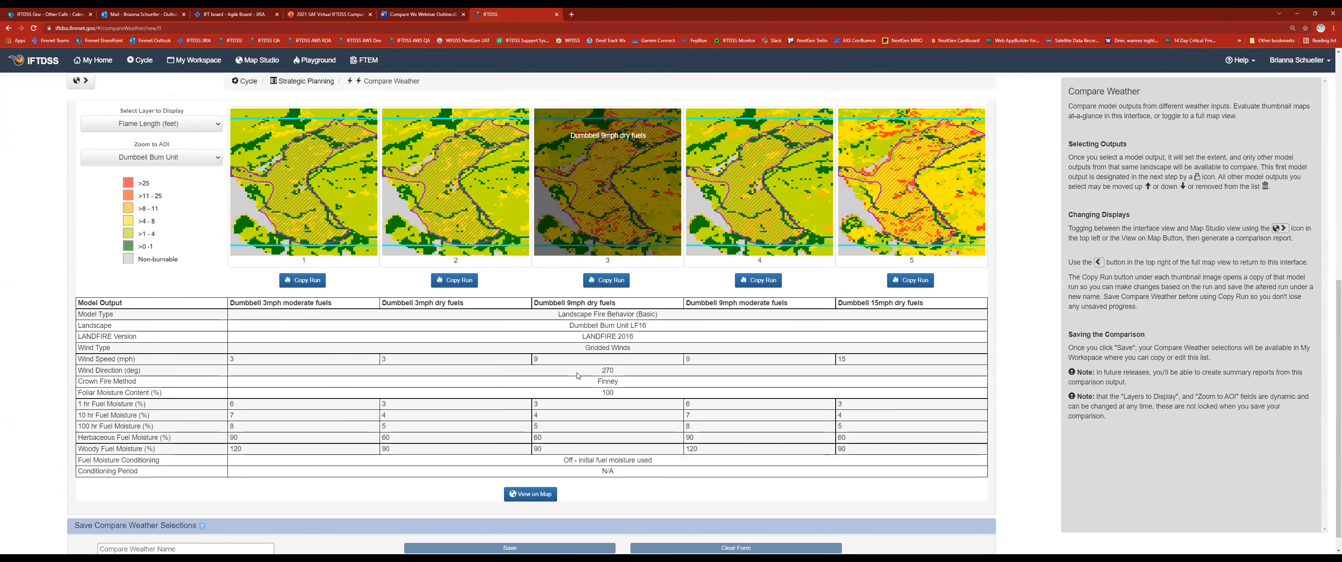
pyautogui.scroll(-1, 578, 375)
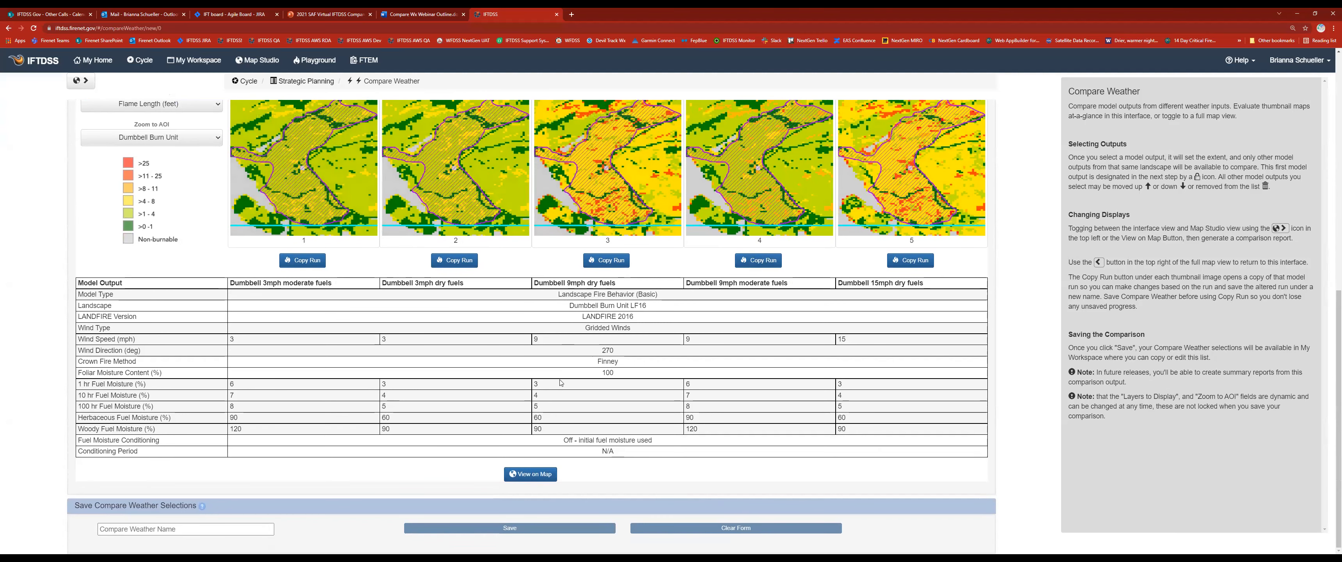
# - Remove the 15mph dry, 3mph dry, 9mph dry and 9mph moderate fuels outputs from the comparison
pyautogui.click(227, 527)
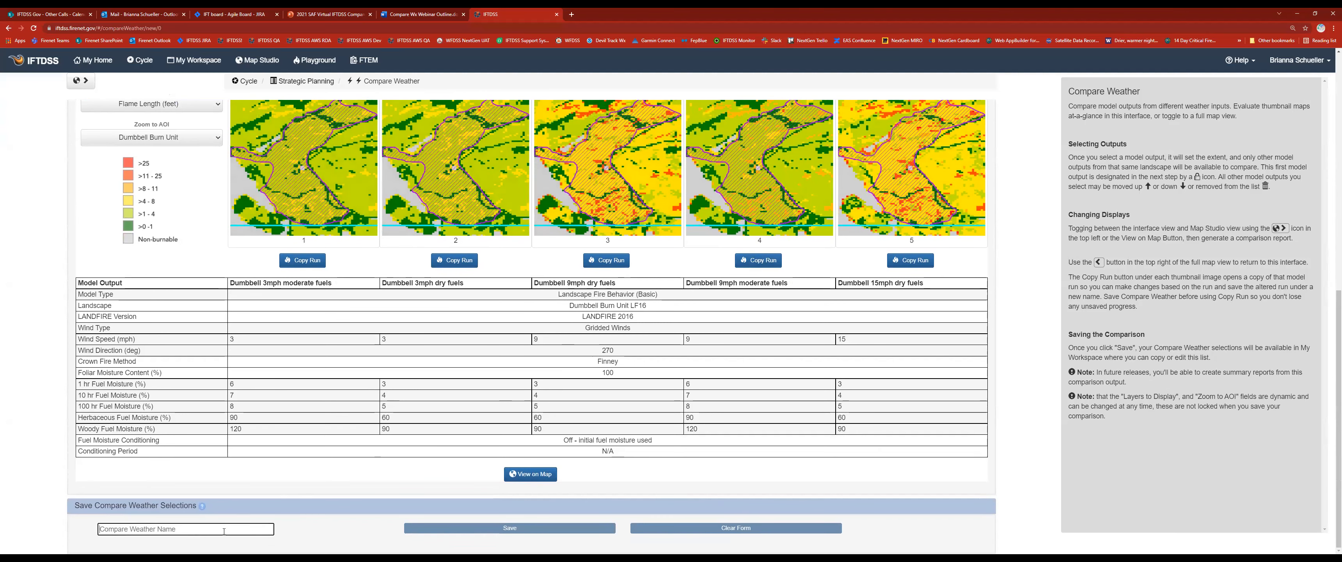
pyautogui.scroll(7, 296, 519)
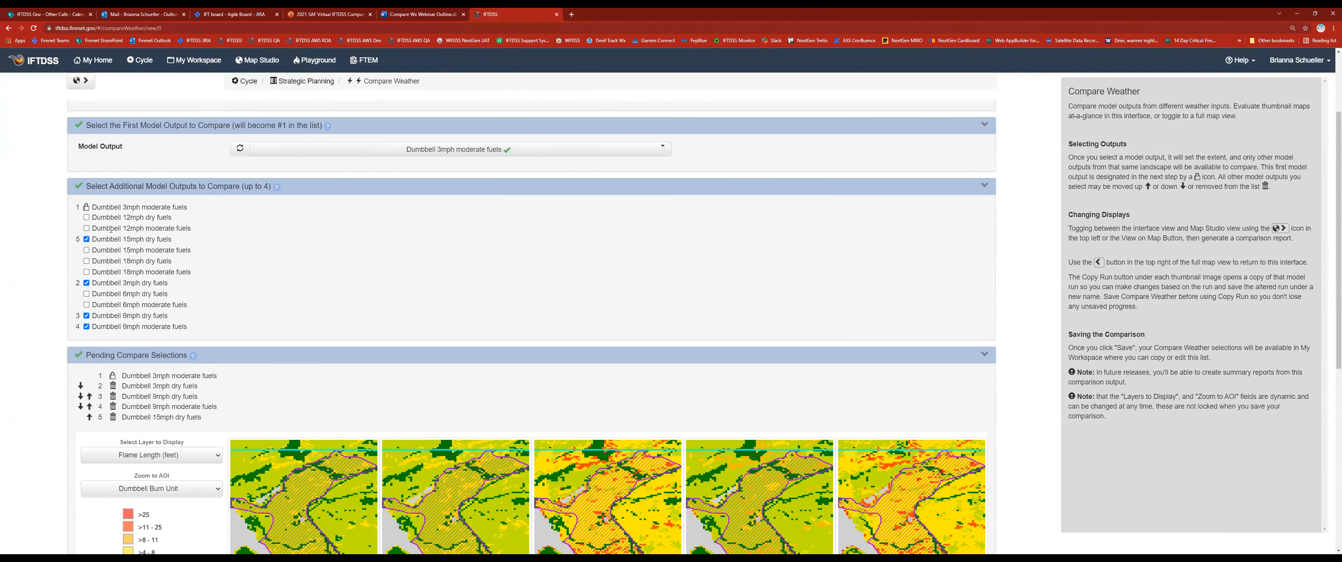
pyautogui.click(86, 239)
pyautogui.click(87, 283)
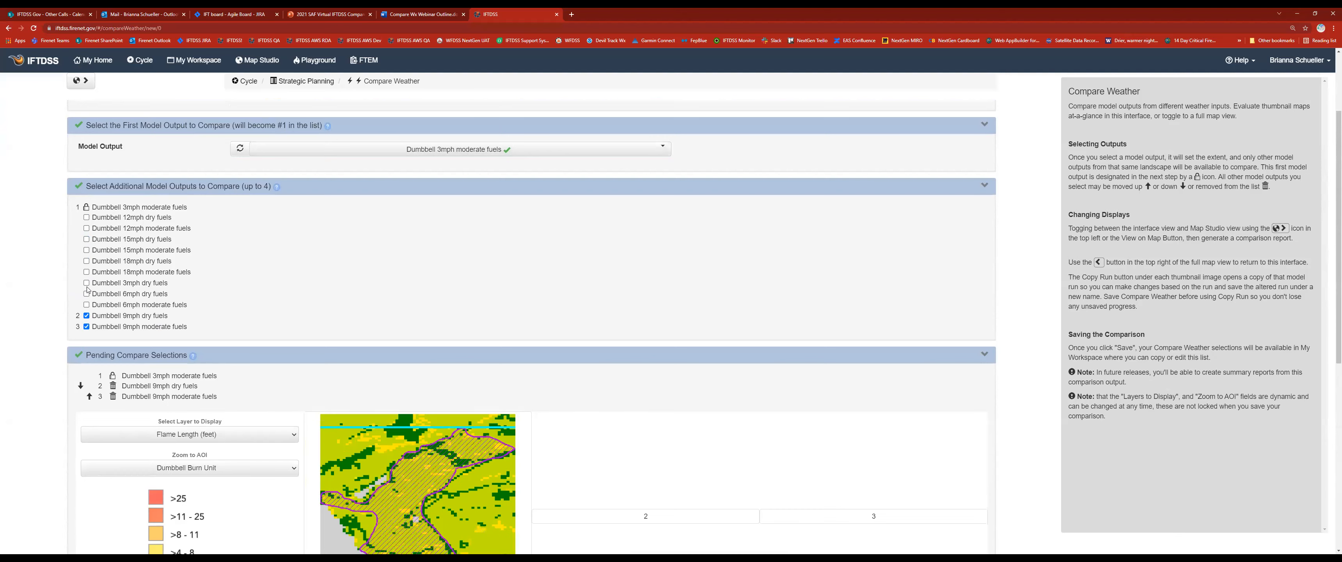
pyautogui.click(87, 316)
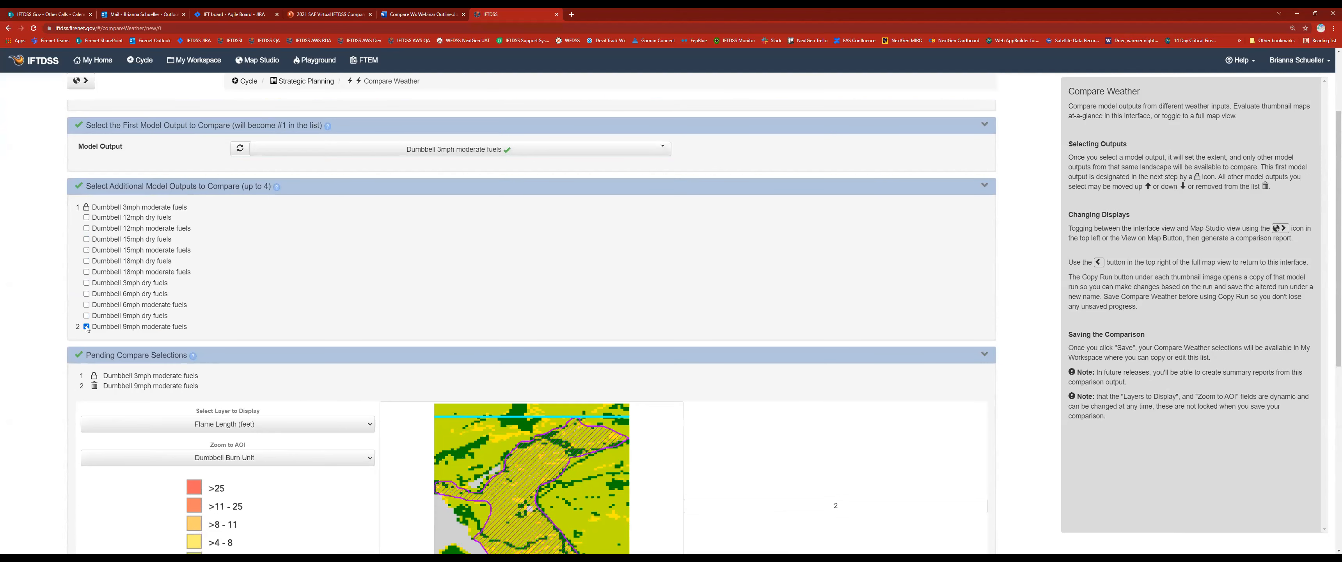
pyautogui.click(87, 327)
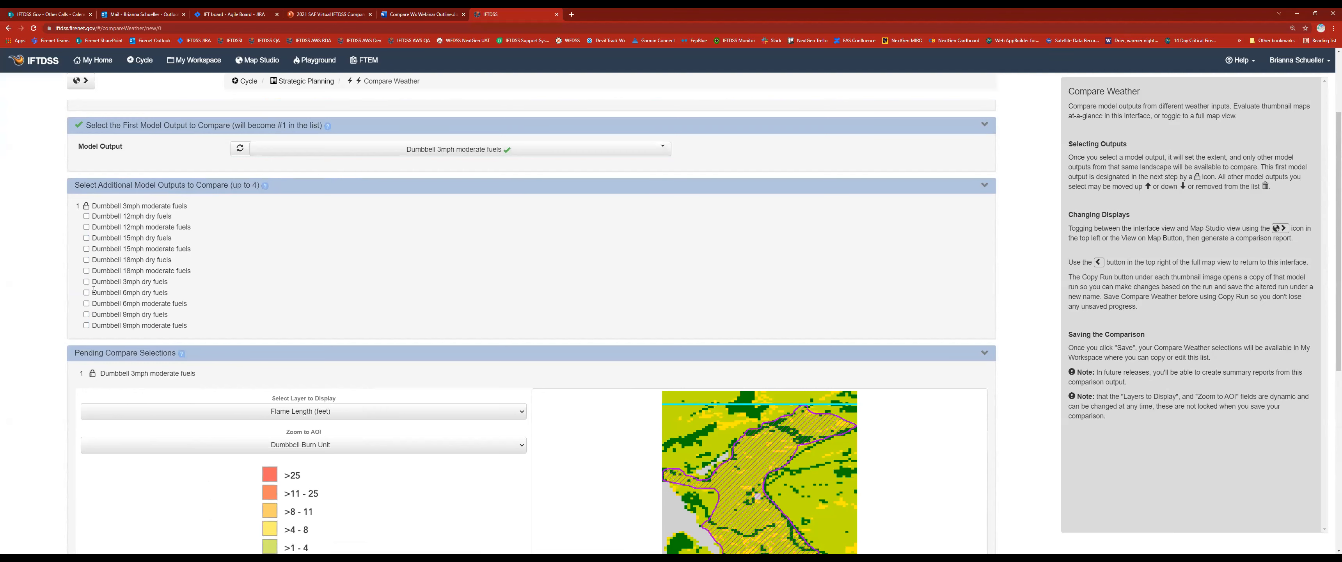
# - Add the Dumbbell 6mph, 9mph, 15mph and 18mph moderate fuels outputs to the comparison
pyautogui.click(87, 304)
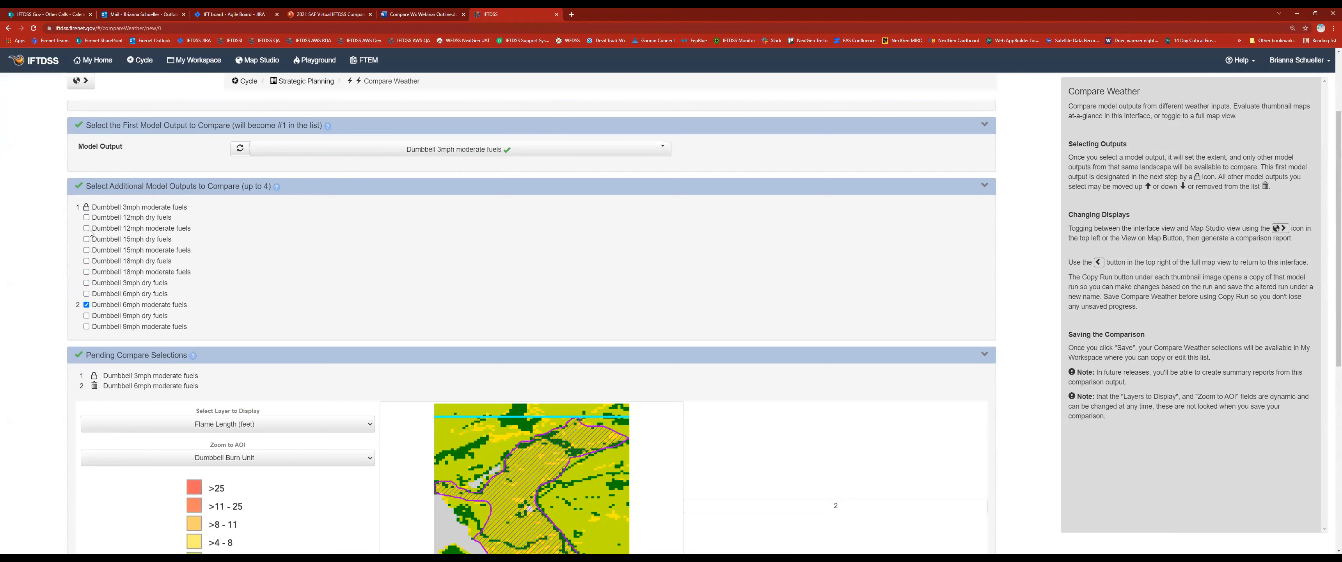
pyautogui.click(86, 327)
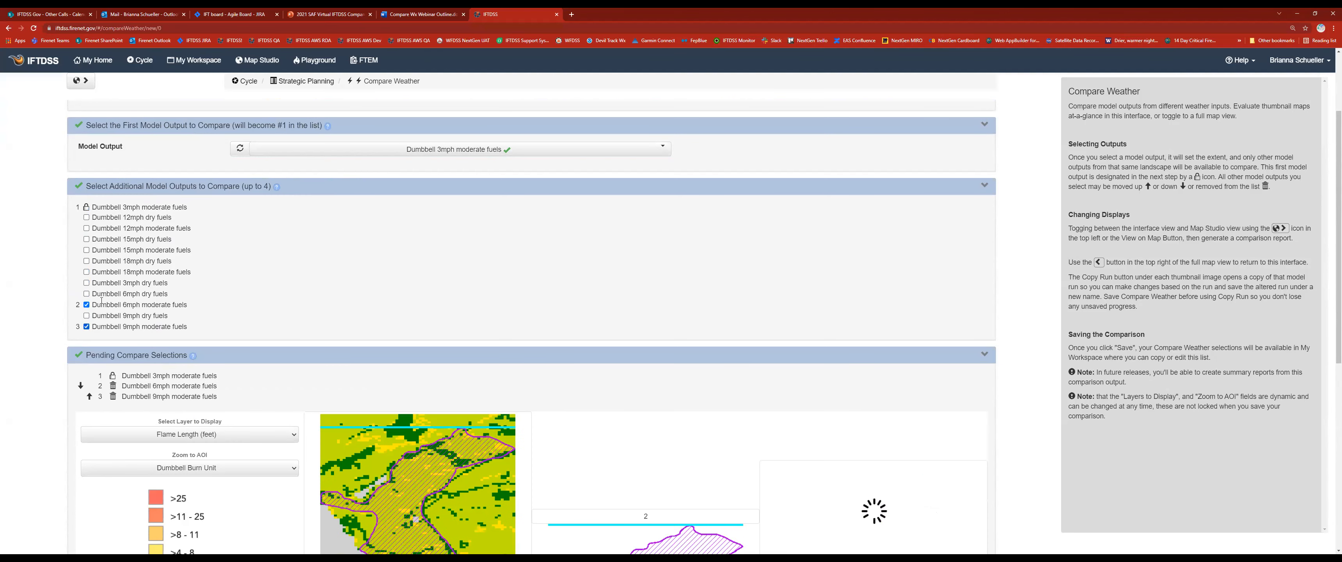
pyautogui.click(86, 250)
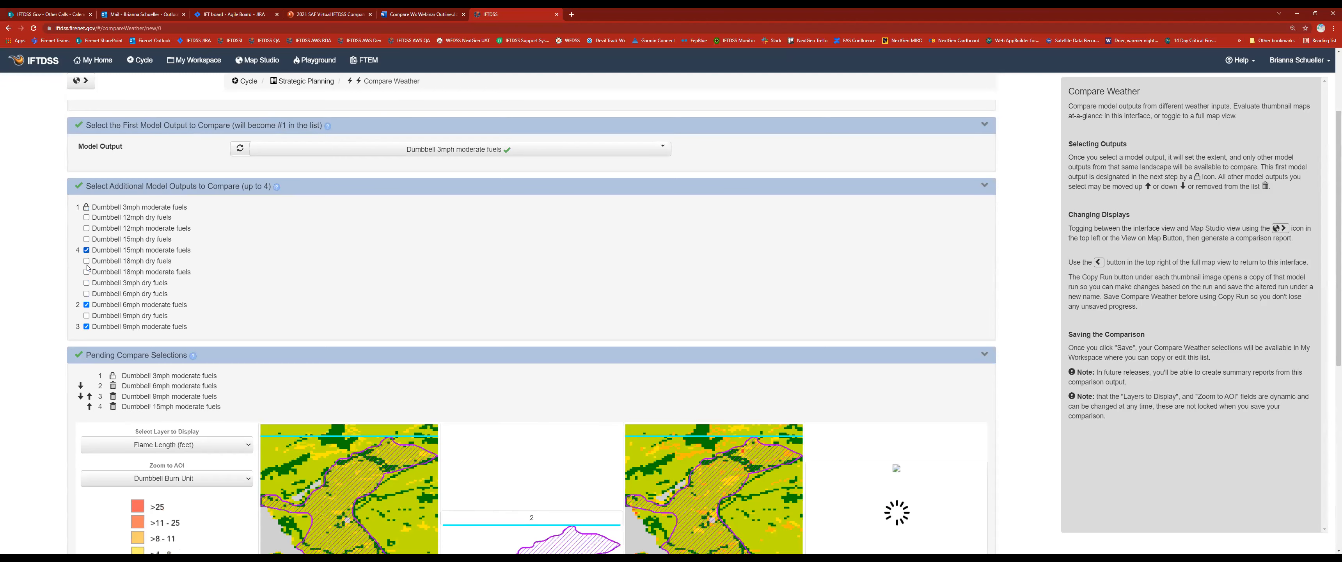
pyautogui.click(87, 272)
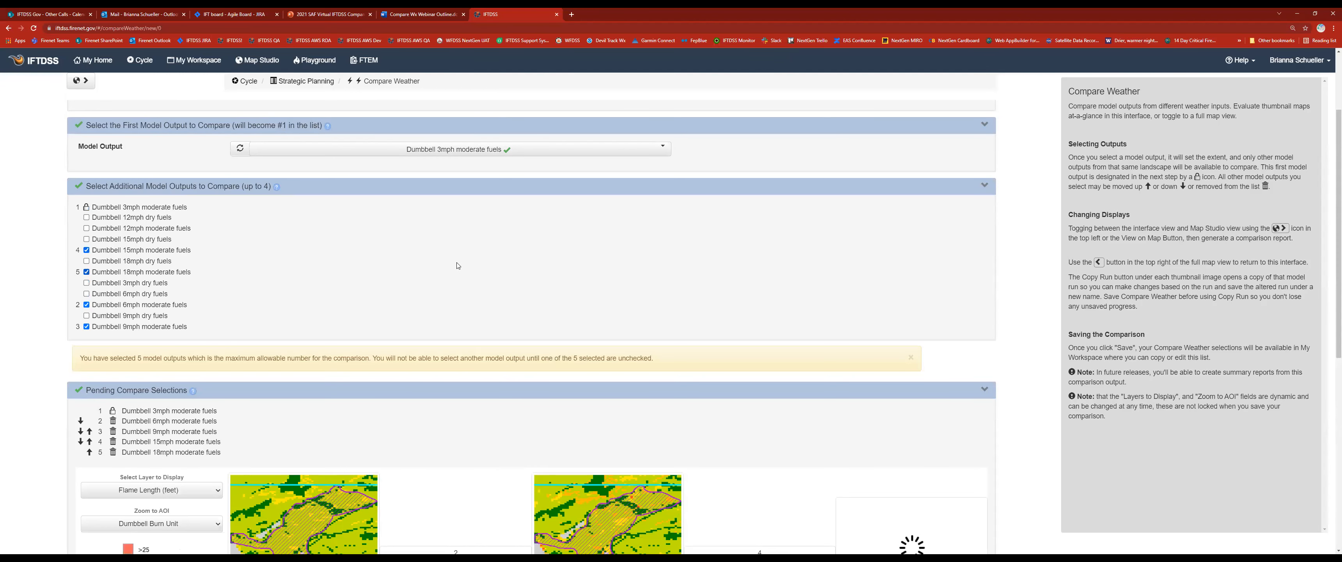
pyautogui.scroll(-1, 464, 265)
pyautogui.scroll(1, 486, 223)
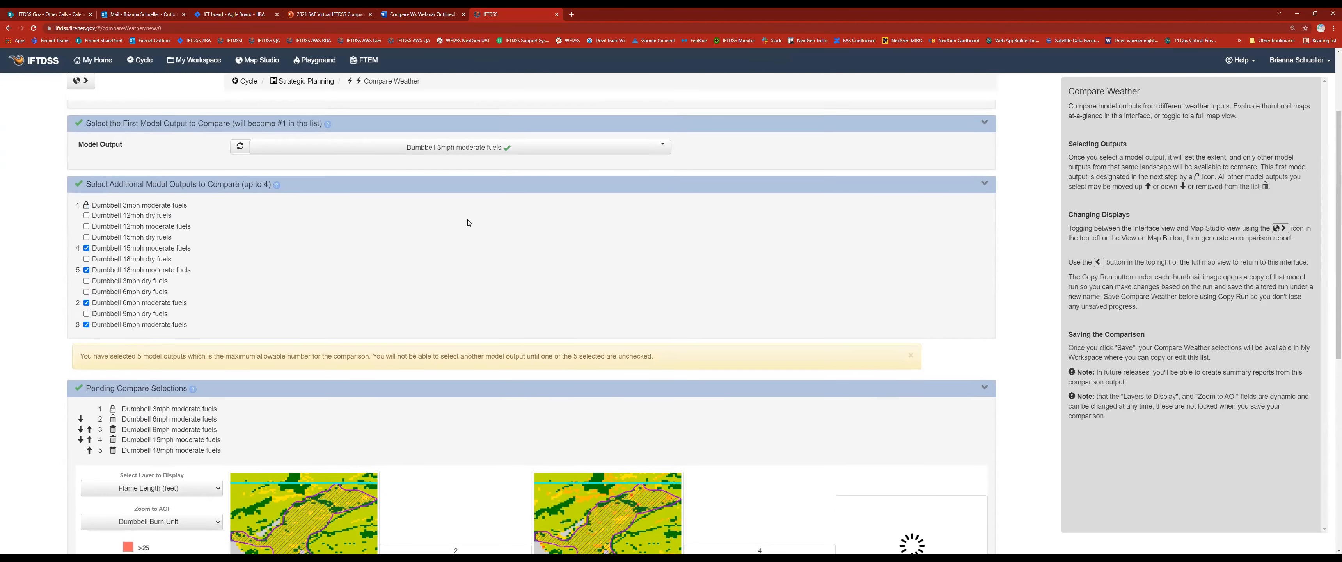
# - Save the Compare Weather selections under the name "Dumbell Moderate Fuel Scenario"
pyautogui.scroll(-10, 469, 223)
pyautogui.click(262, 528)
pyautogui.write('Du')
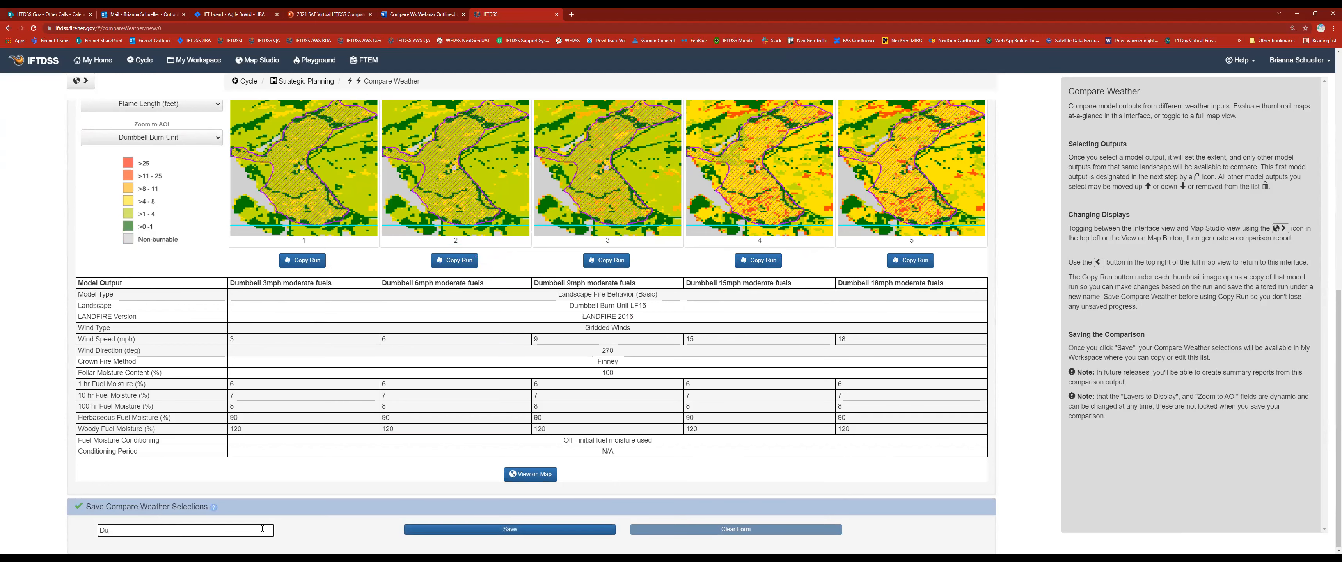
pyautogui.write('mbell Moderate Fuel Scenario')
pyautogui.click(553, 530)
# - Open the SAF 2021 Presentation workspace folder and view the inputs of the saved Dumbell Moderate Fuel Scenario comparison
pyautogui.scroll(-1, 439, 474)
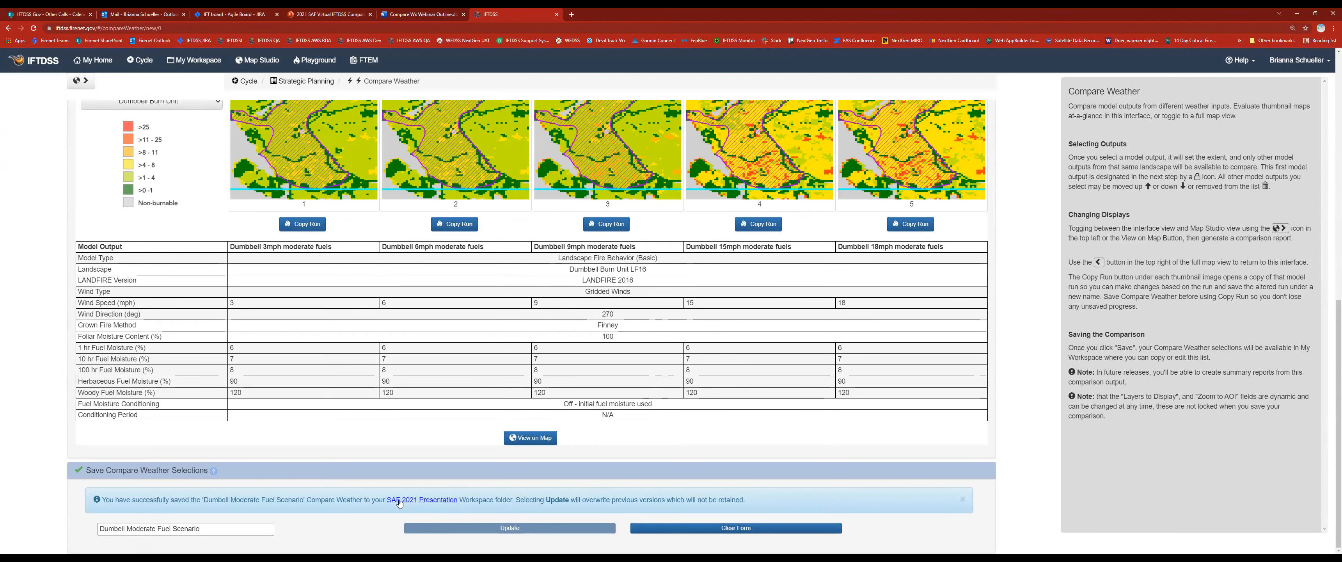
pyautogui.click(420, 501)
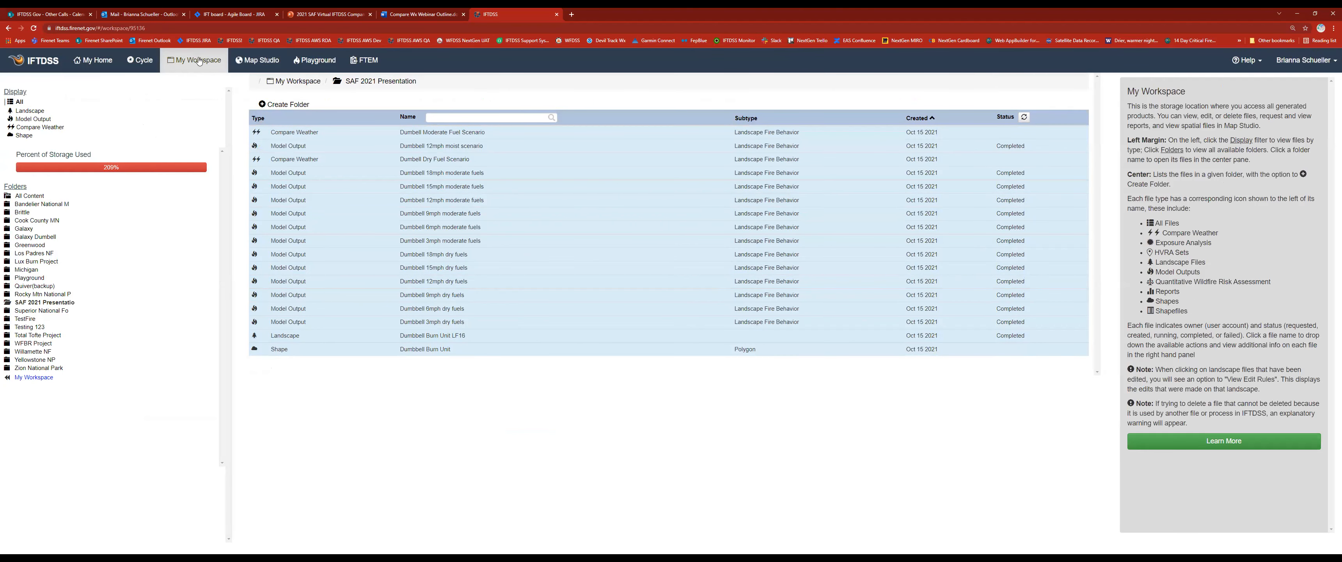
pyautogui.click(410, 133)
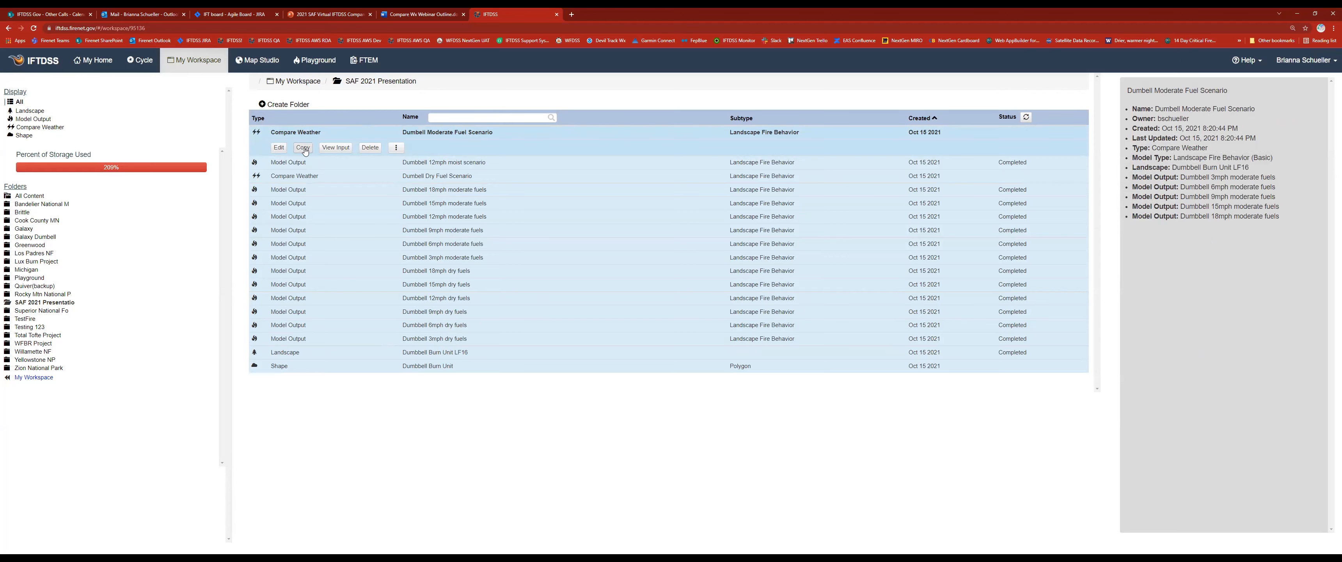
pyautogui.click(344, 149)
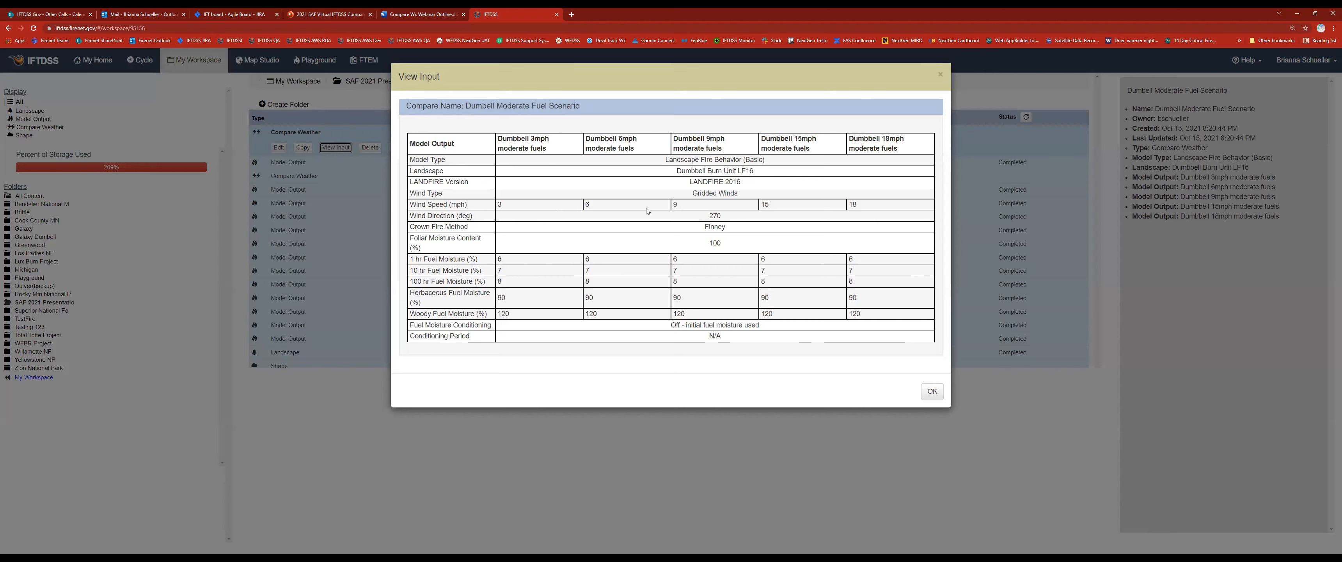
pyautogui.click(932, 392)
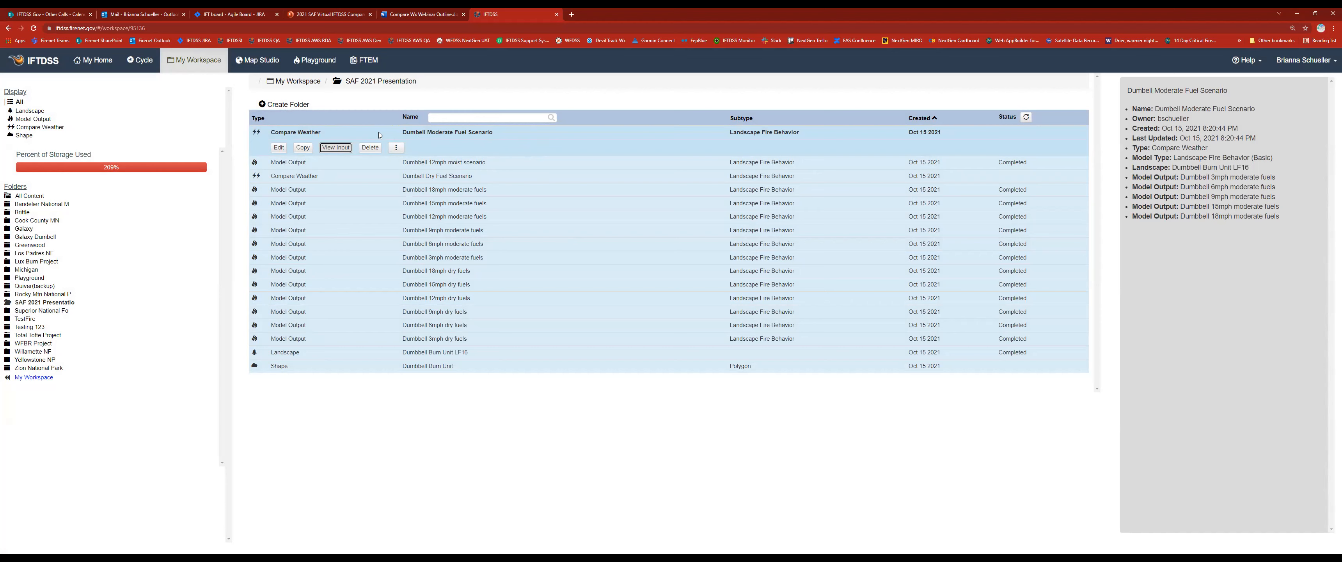
# - Switch to the SAF Virtual IFTDSS Compare Wx presentation in PowerPoint and start the slide show from the current slide
pyautogui.click(337, 16)
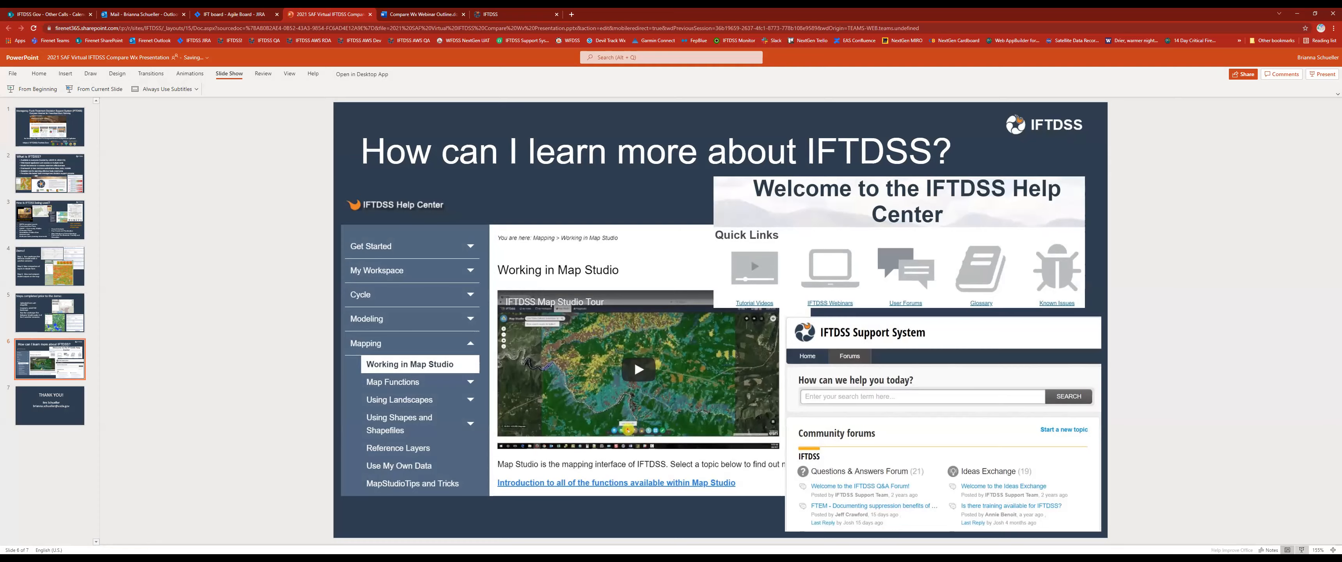
pyautogui.click(1302, 550)
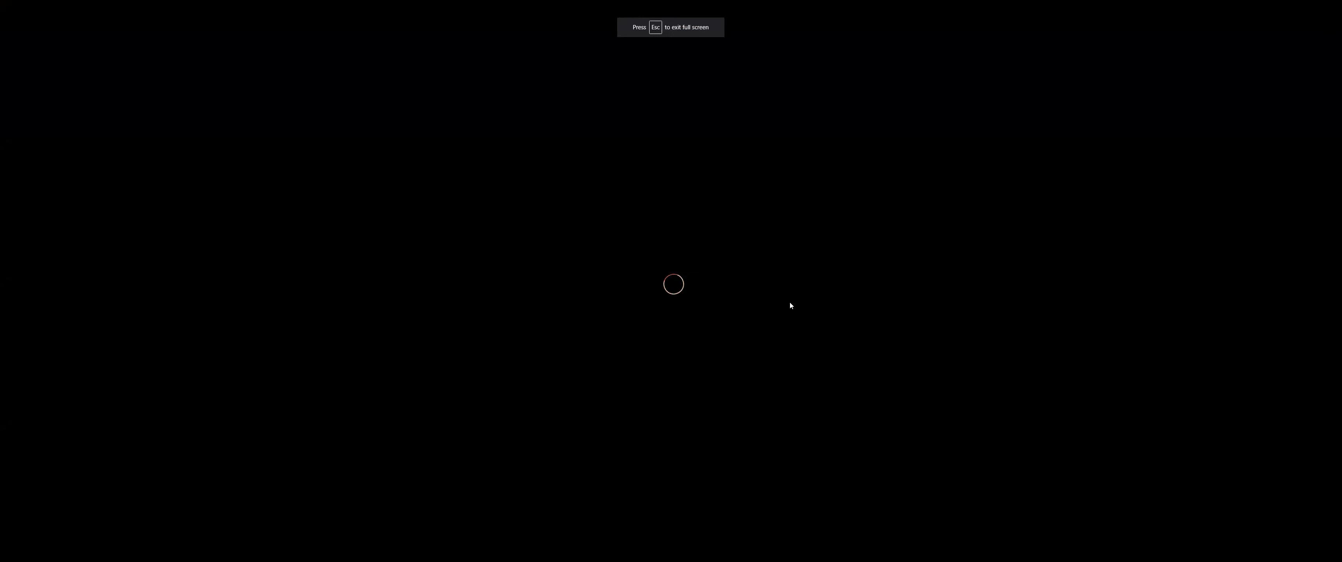